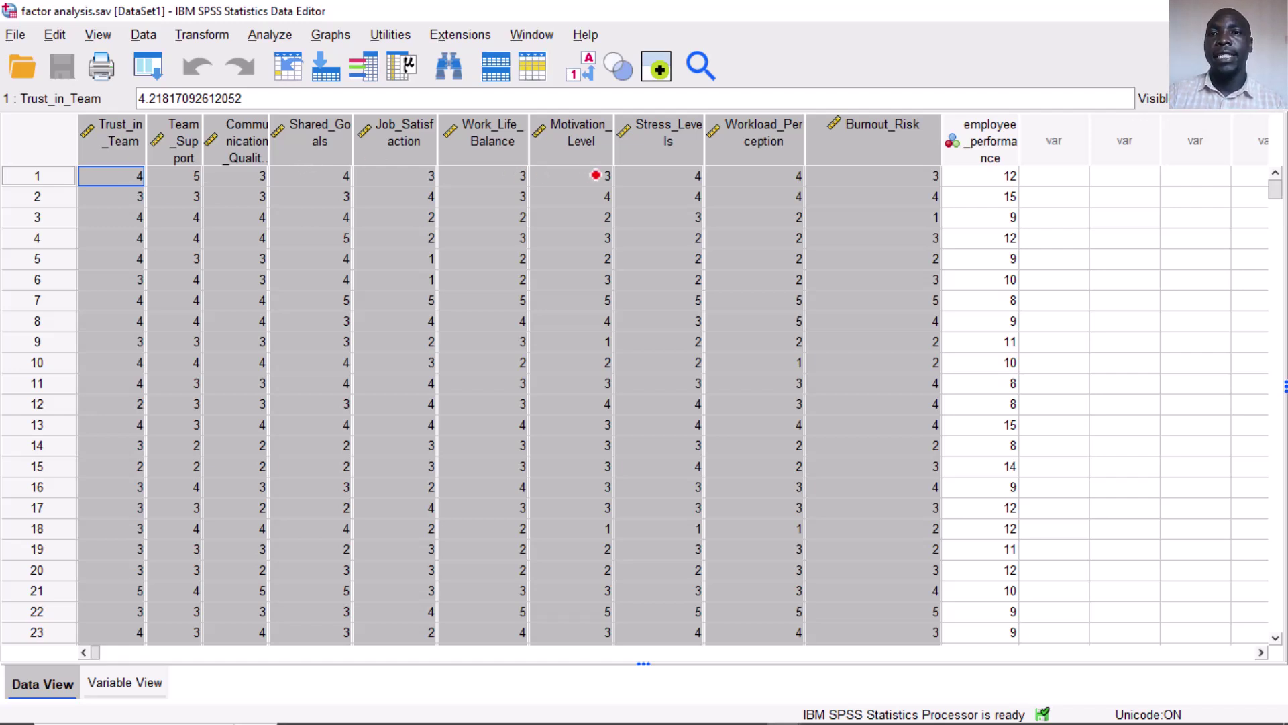
- Review the ten item columns from Trust_in_Team to Burnout_Risk and the employee performance column in the dataset
click(974, 139)
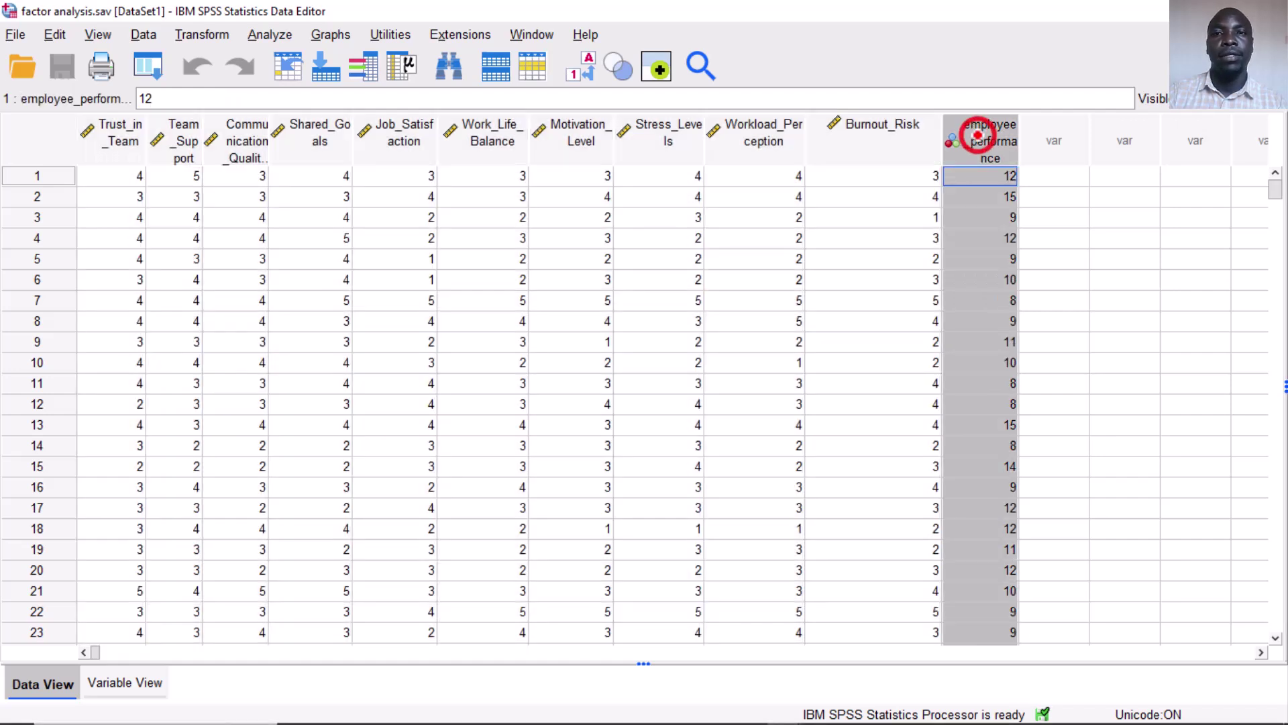
click(574, 322)
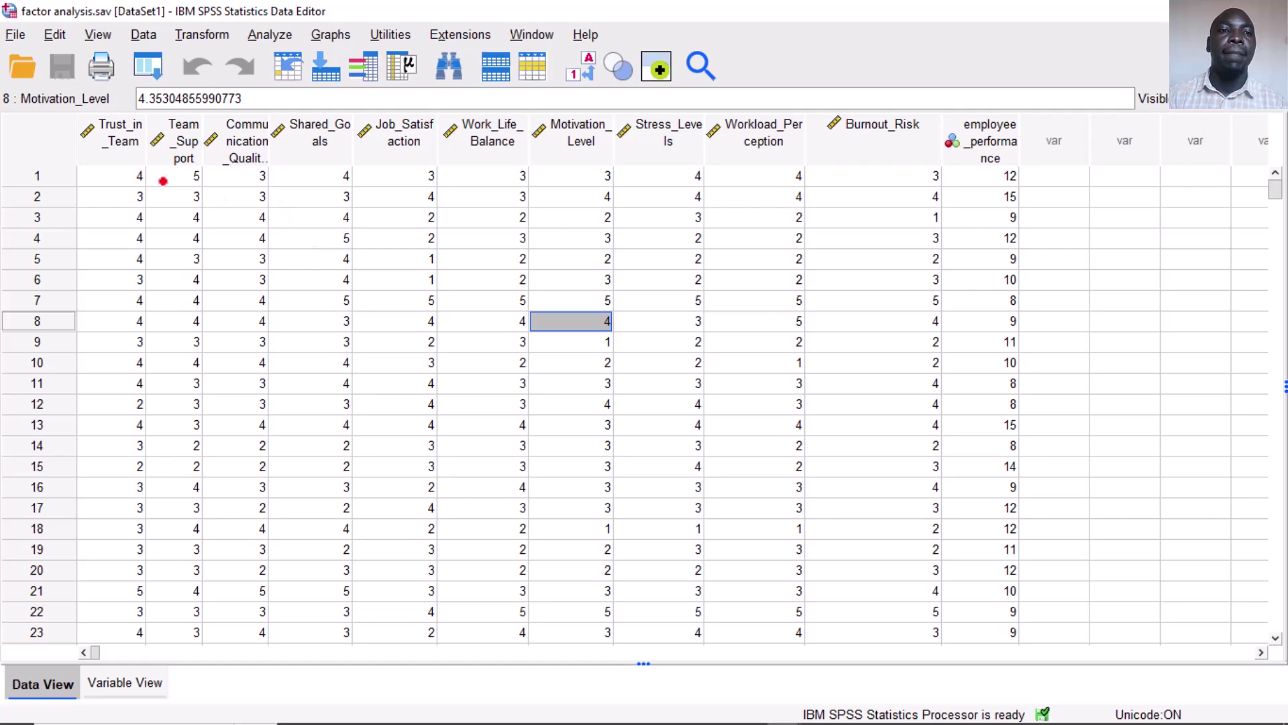
drag(97, 139, 853, 123)
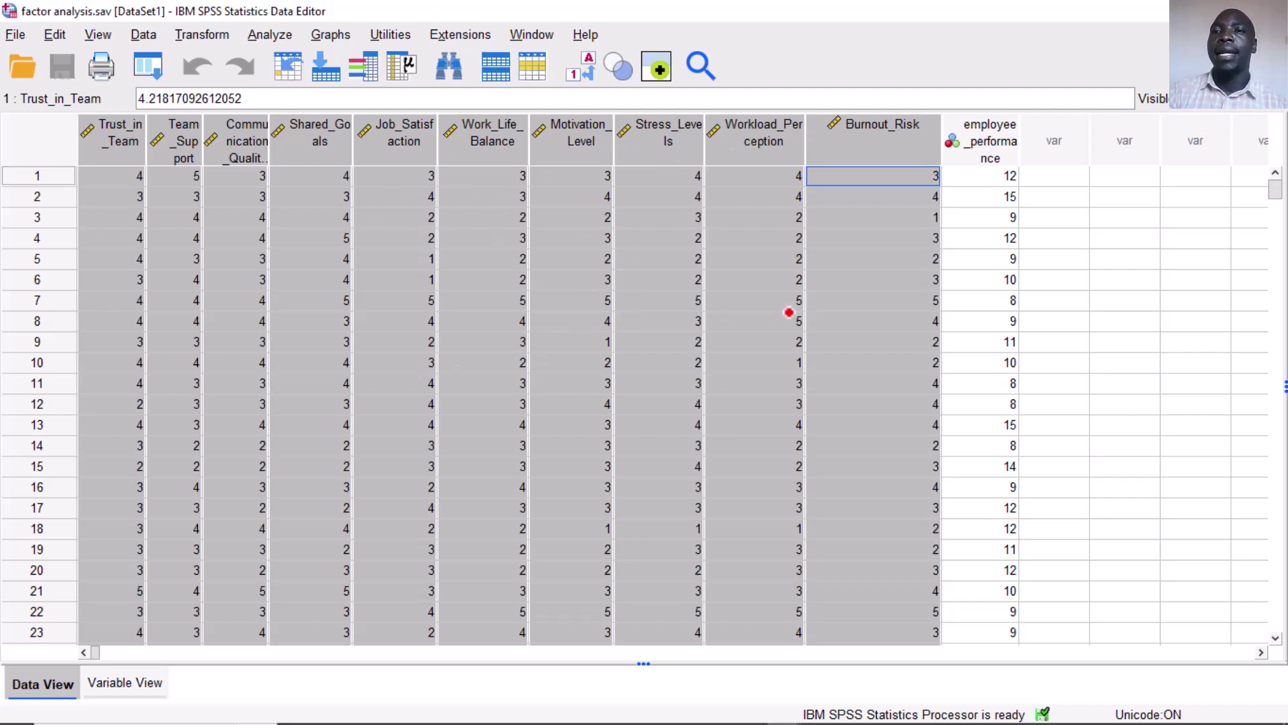
click(986, 134)
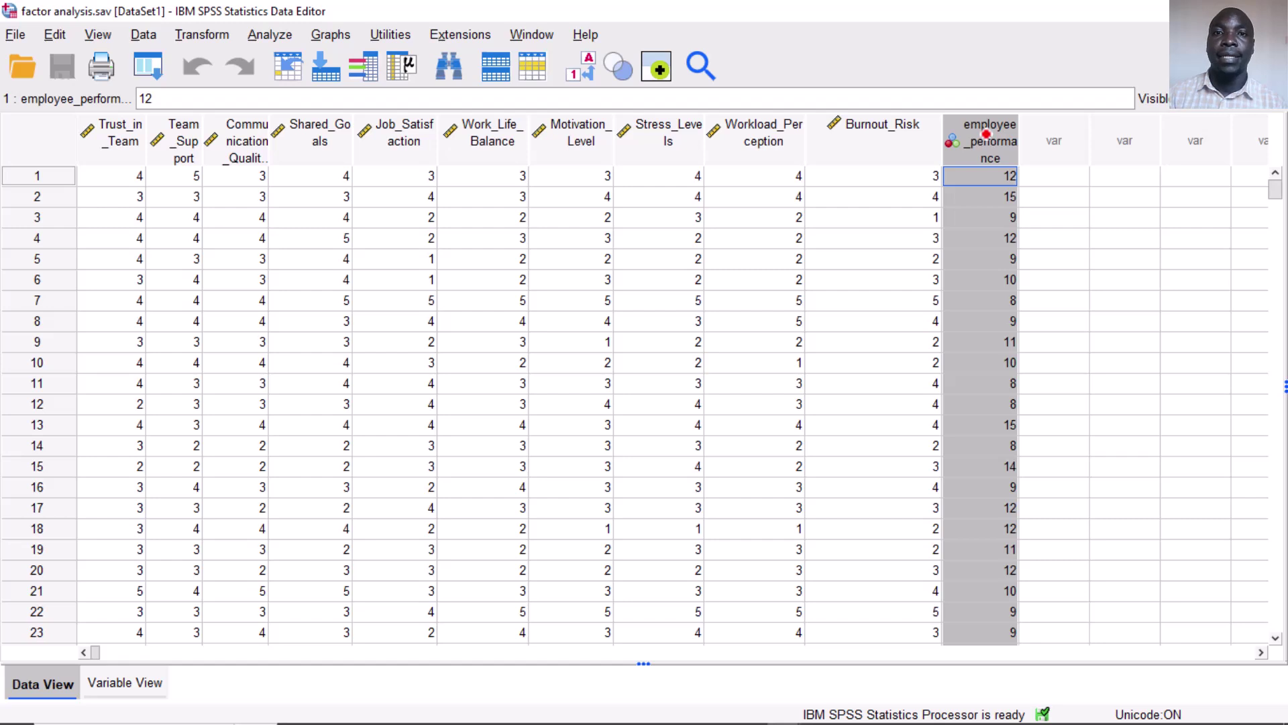
click(896, 216)
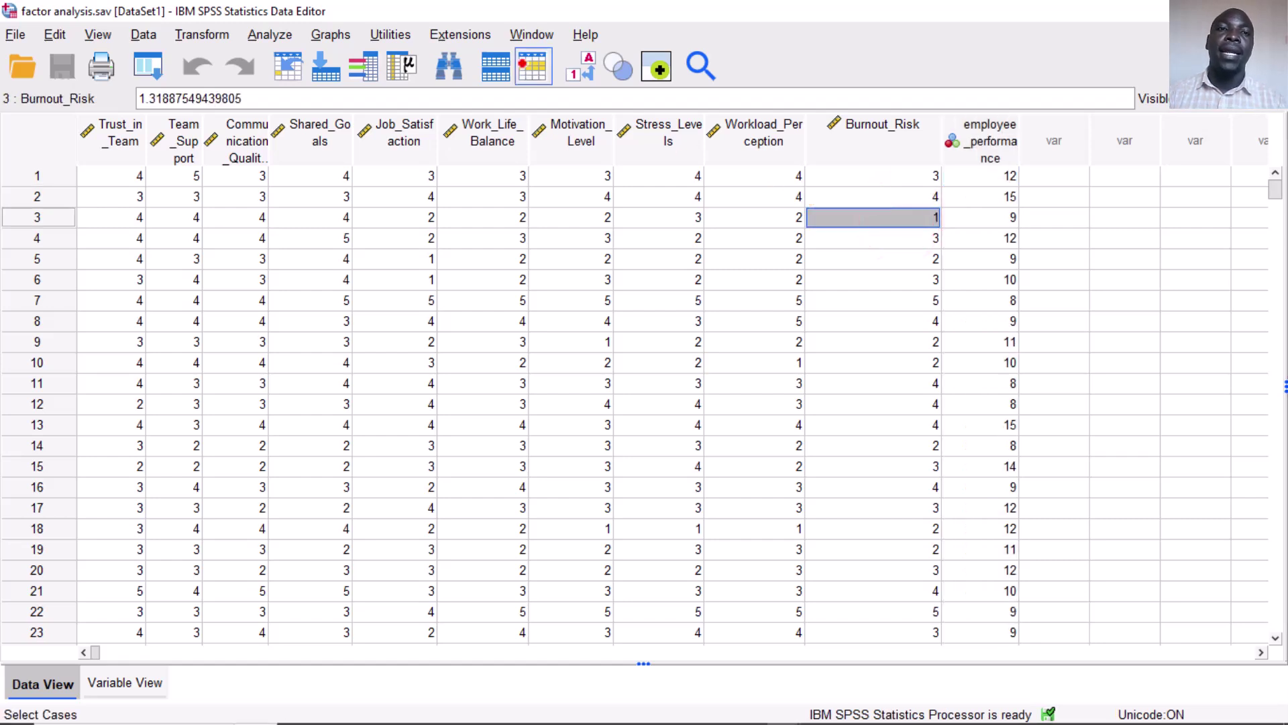
- Start a Factor analysis under Dimension Reduction and add items 1 through 10 as its variables, leaving out employee performance
click(280, 37)
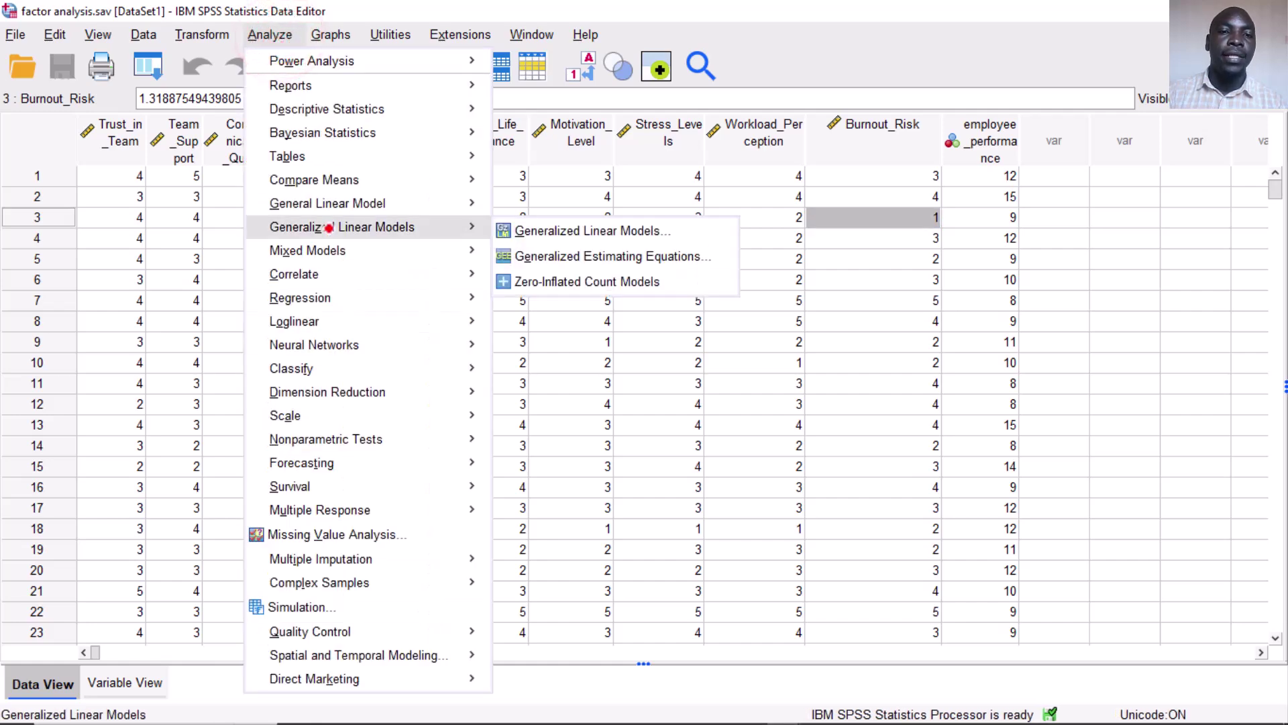
mouse_move(352, 393)
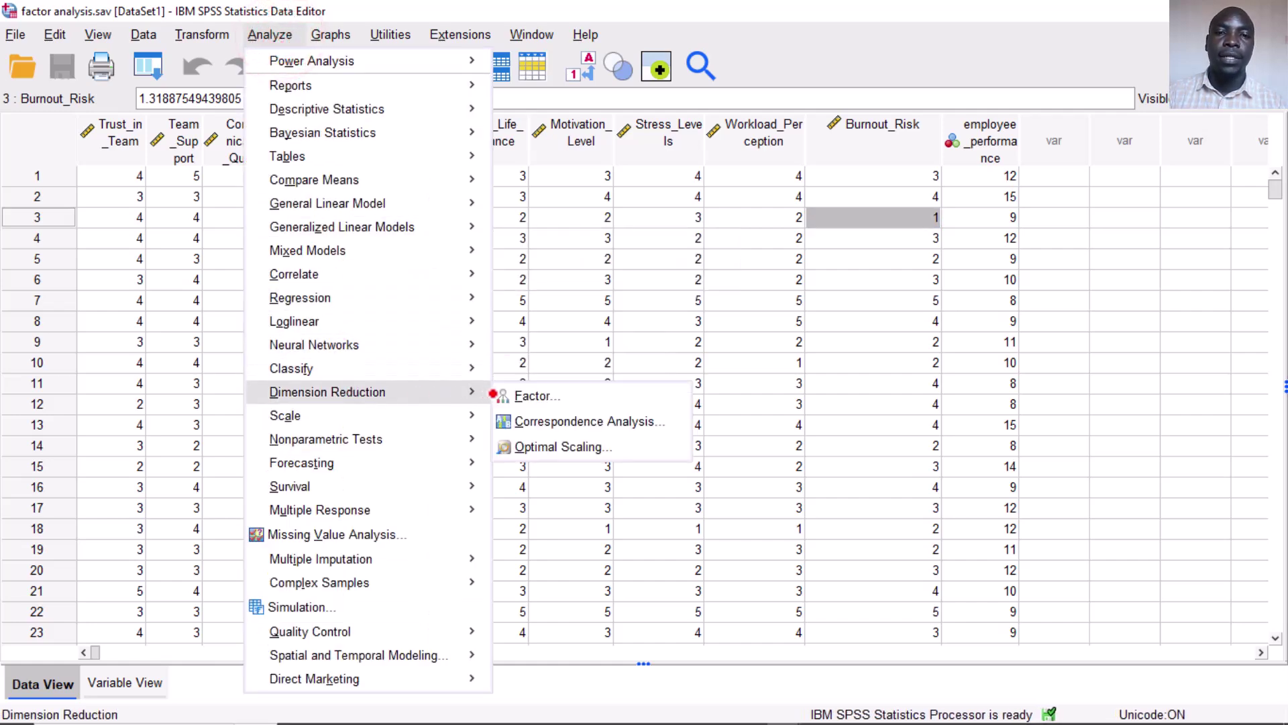
click(532, 394)
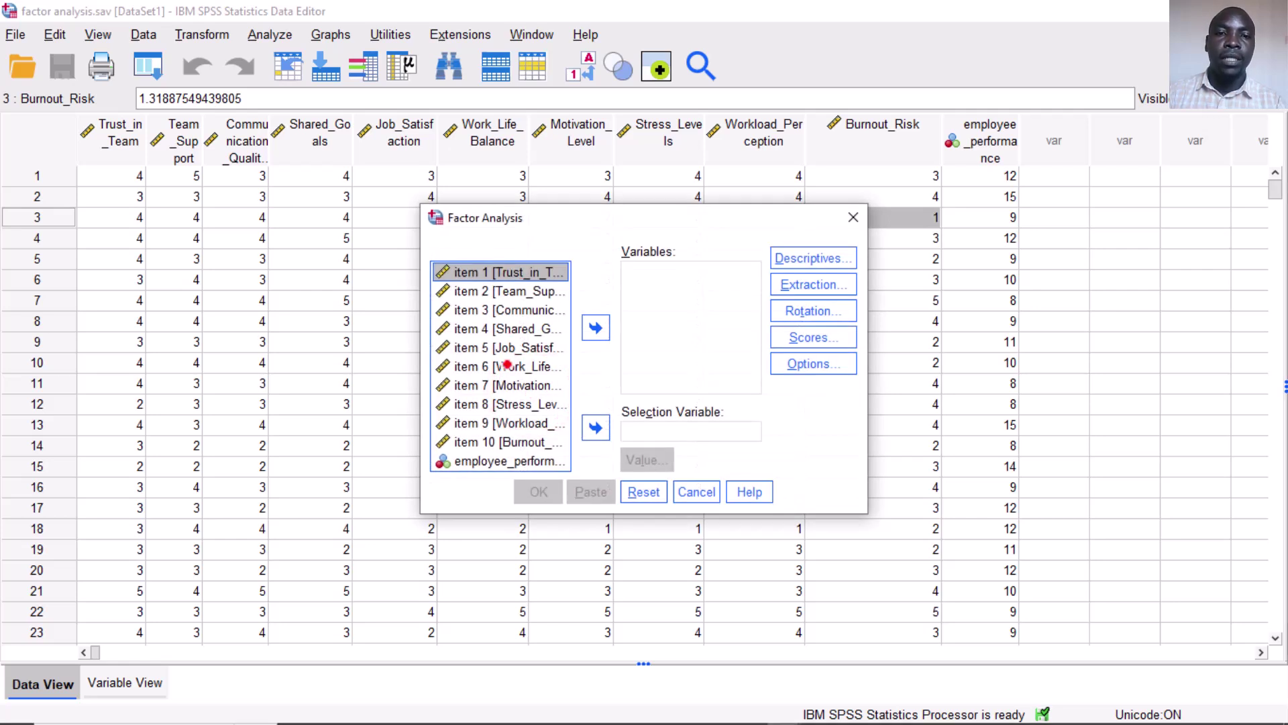
shift+click(494, 442)
click(594, 327)
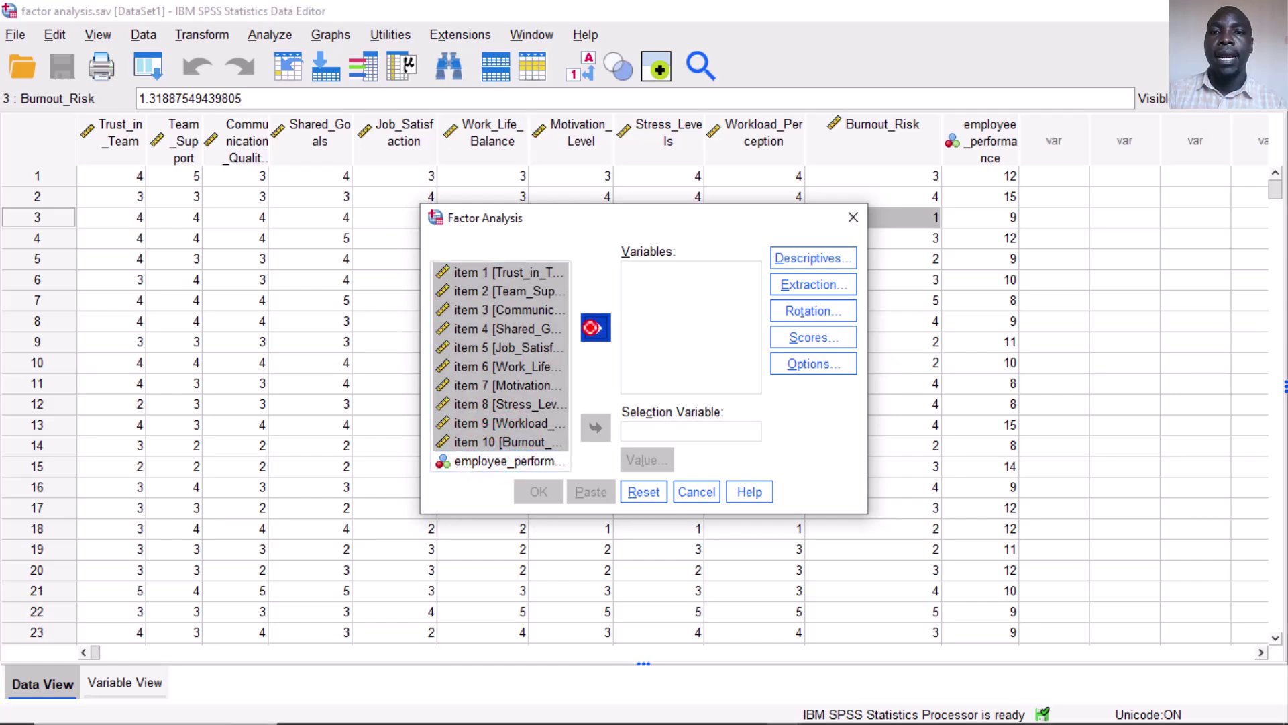
- Set the factor analysis descriptives to include correlation coefficients, significance levels, determinant, and KMO and Bartlett's test of sphericity
click(823, 258)
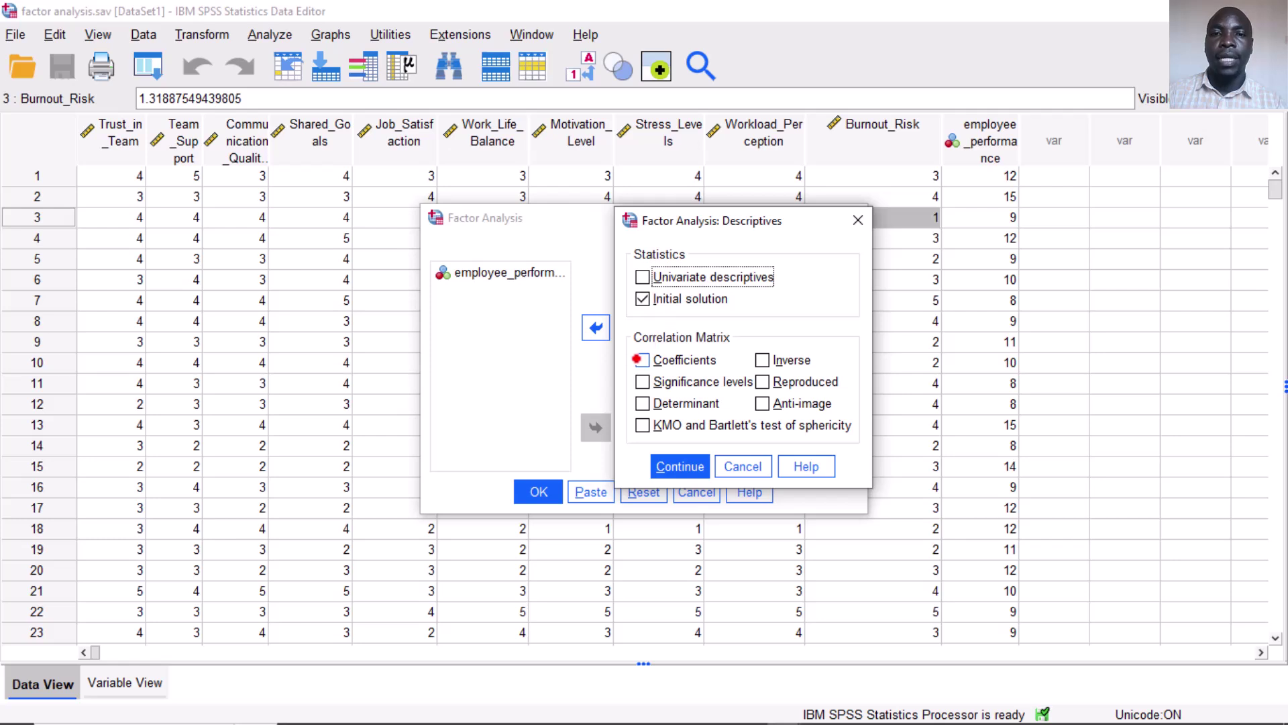
click(643, 361)
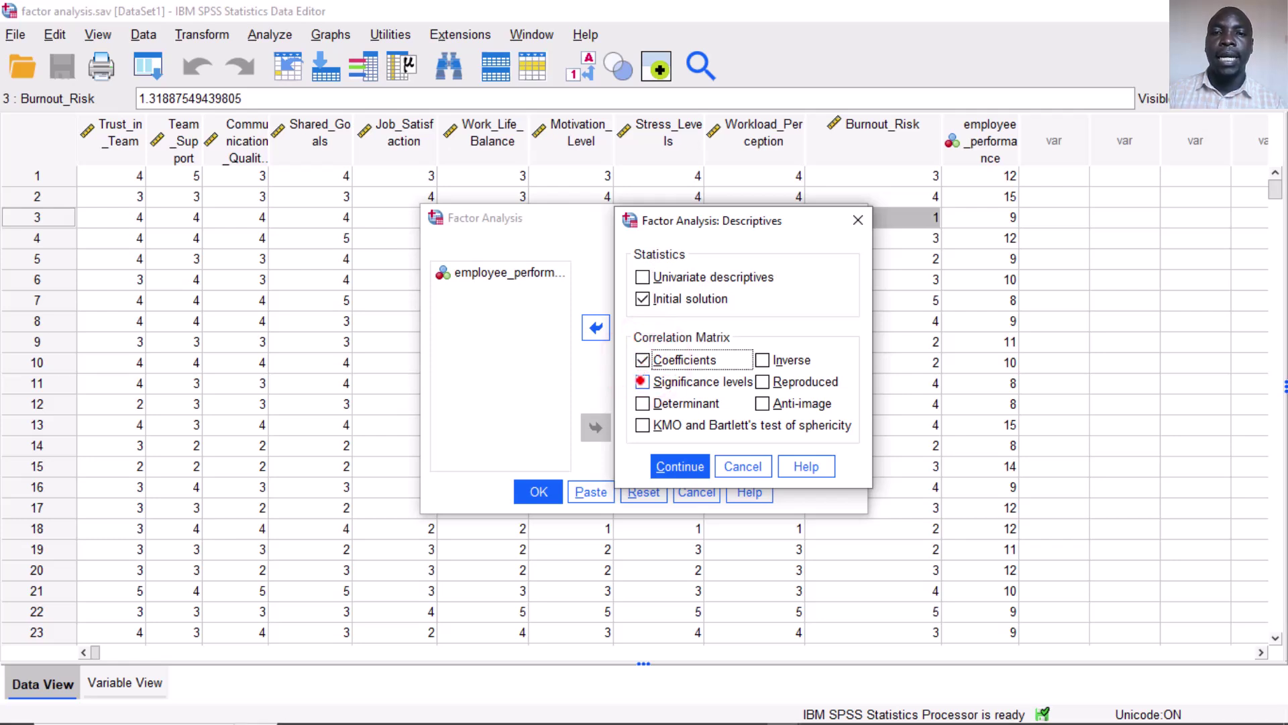
click(642, 382)
click(643, 403)
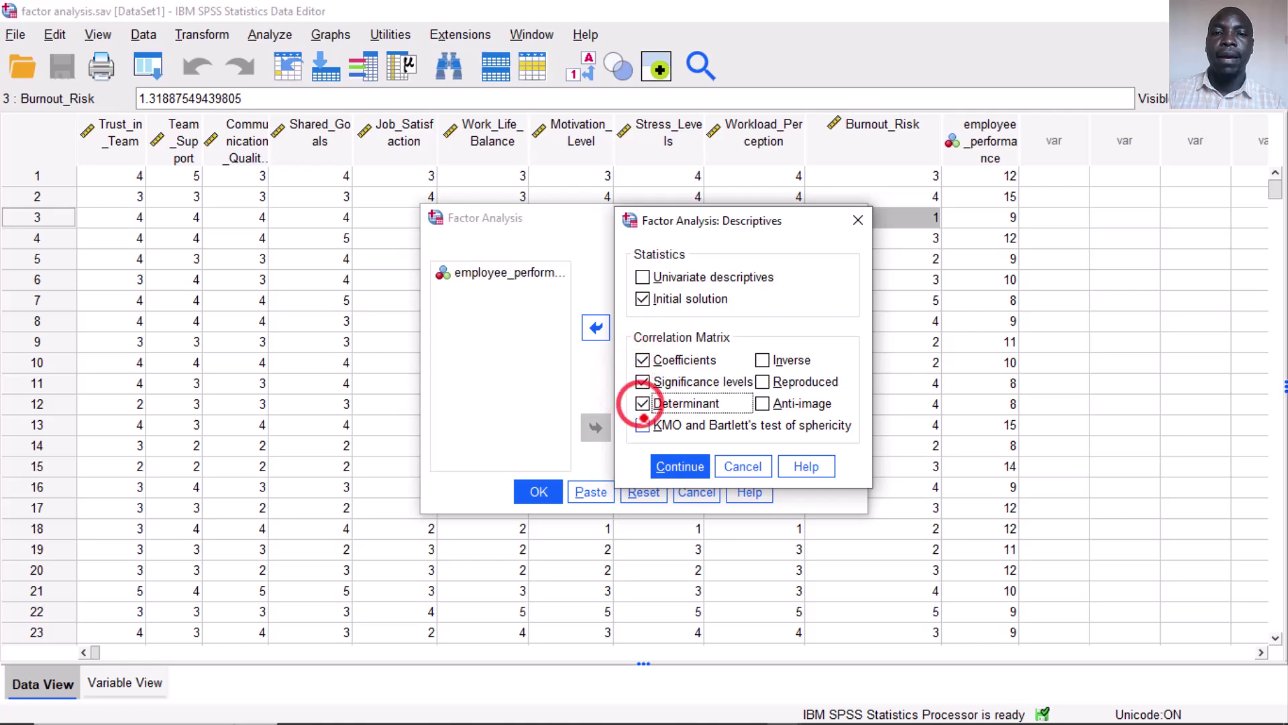
click(642, 425)
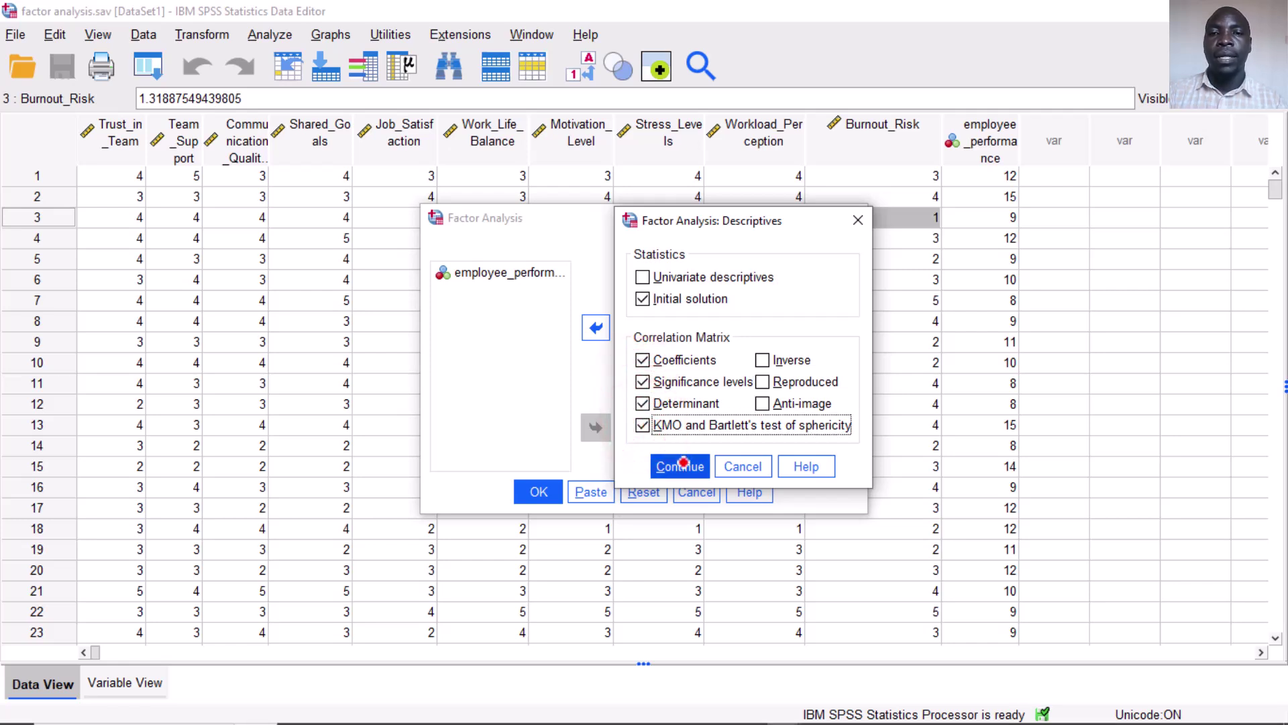
click(682, 465)
- Set the extraction method to Principal components and include a scree plot in the extraction output
click(785, 285)
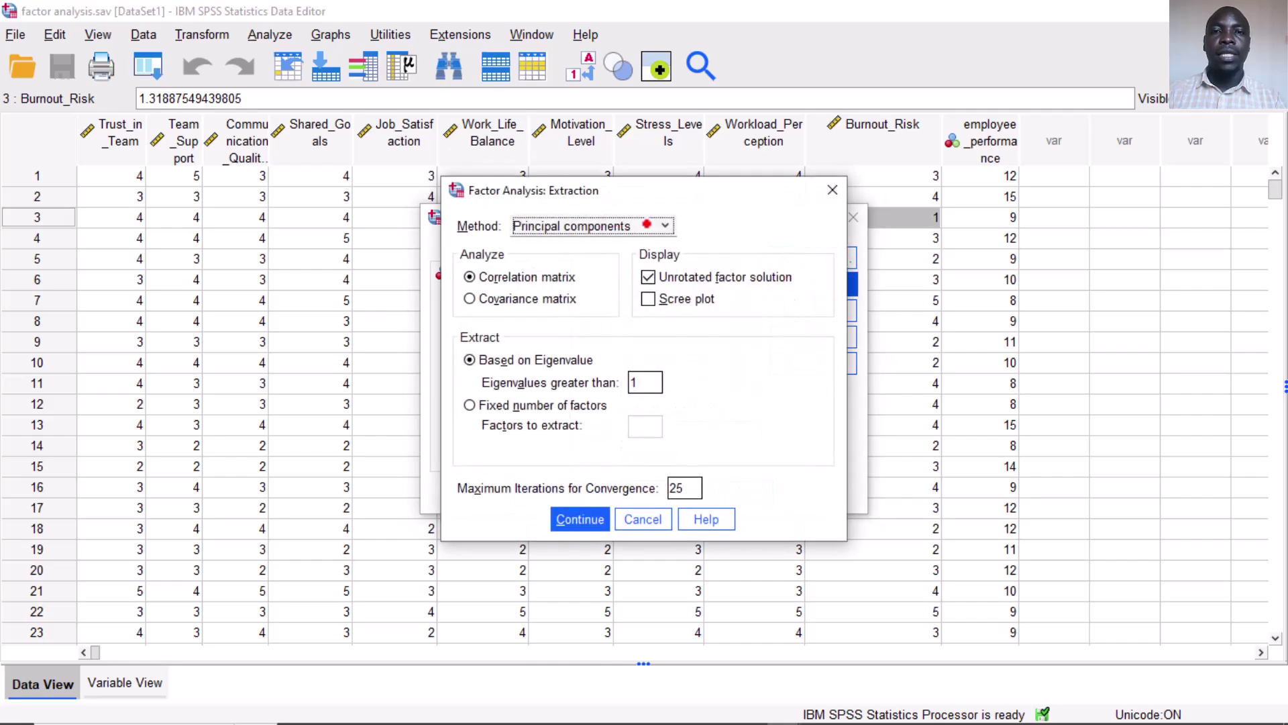
click(663, 224)
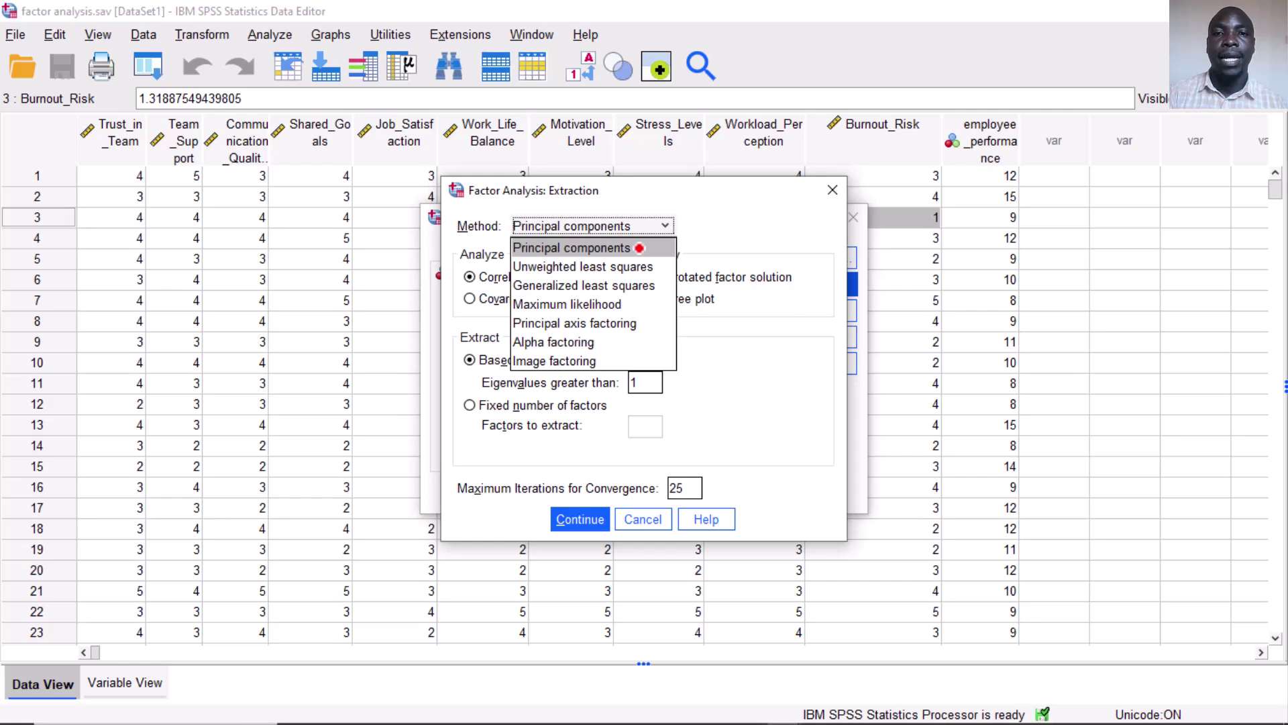
click(638, 249)
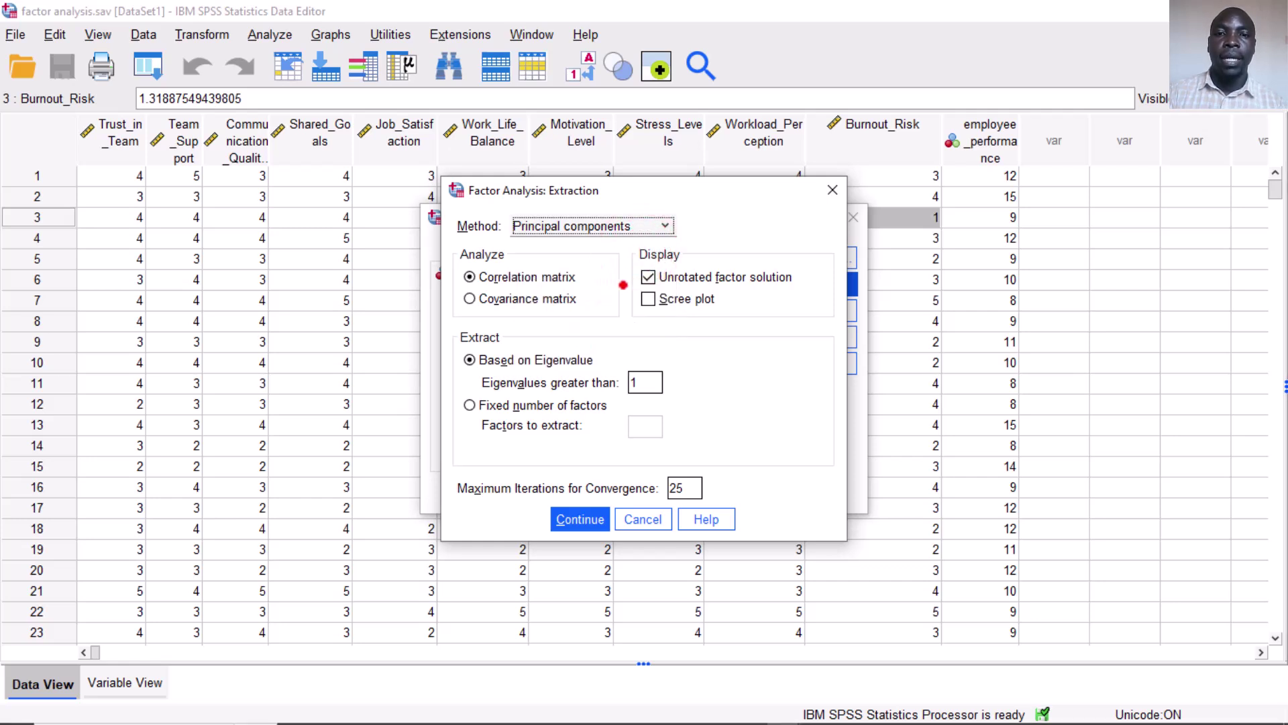
click(650, 299)
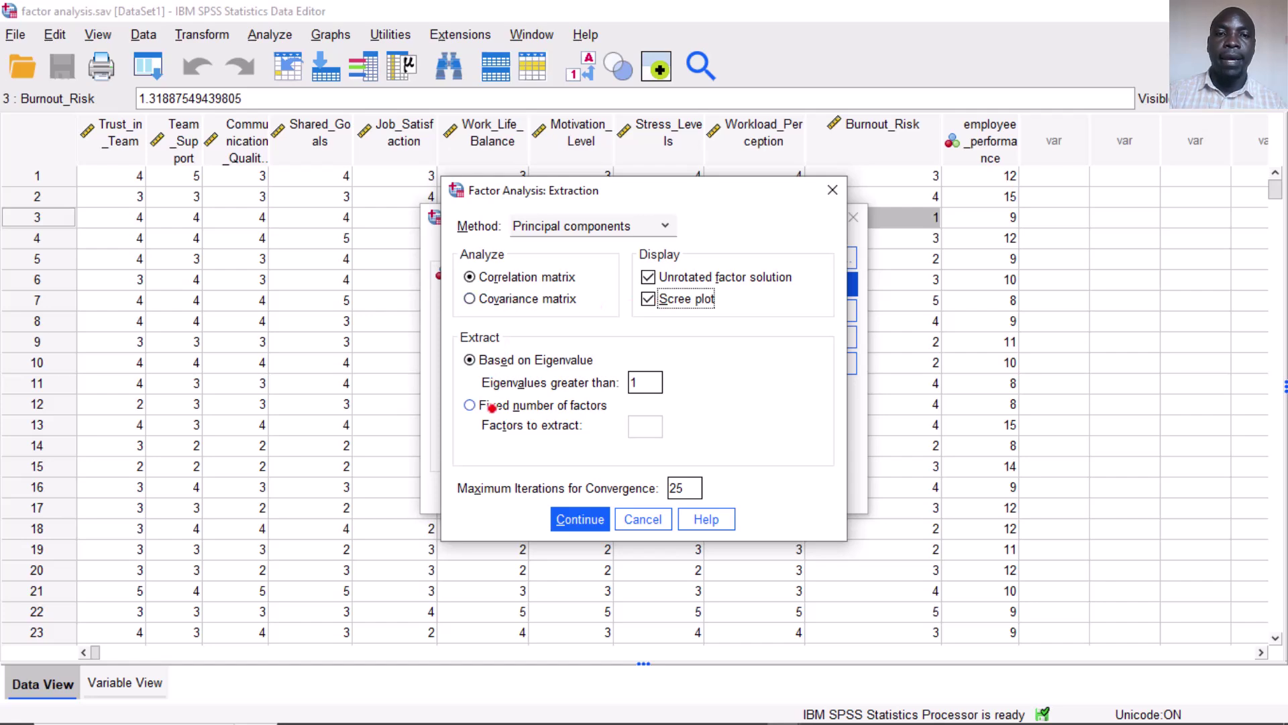
click(563, 516)
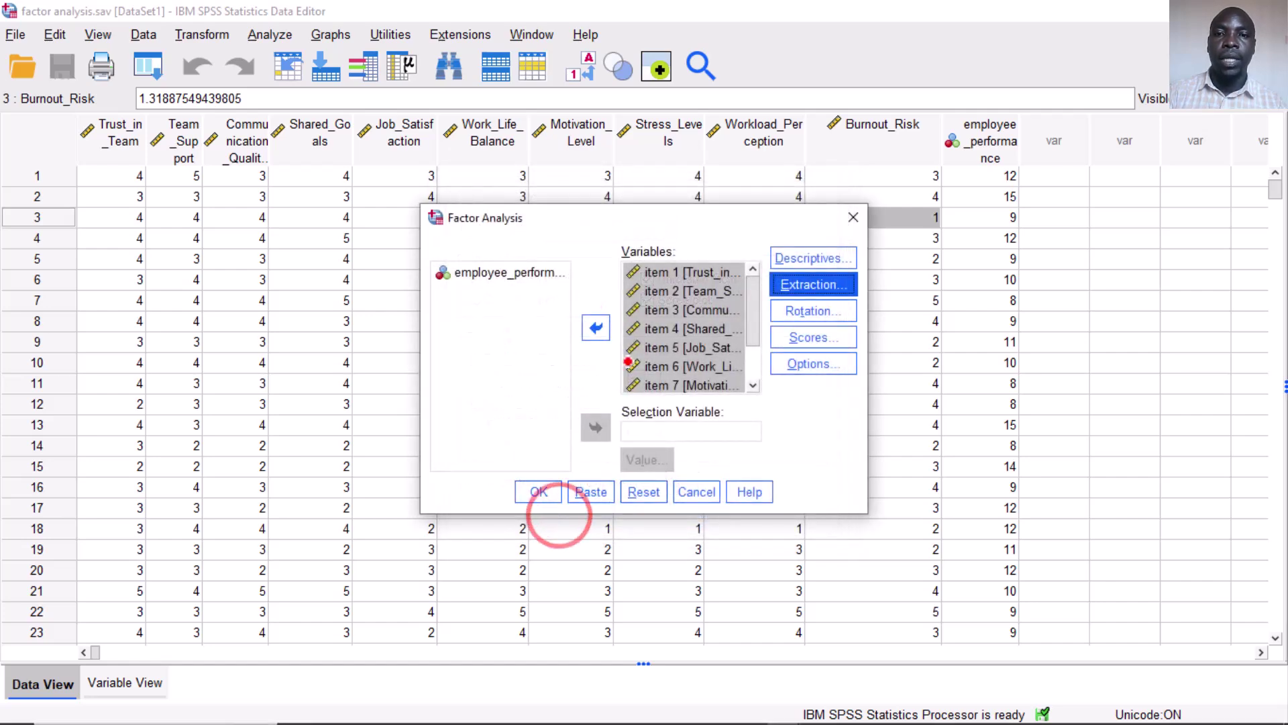
- Set the factor rotation method to Varimax
click(835, 309)
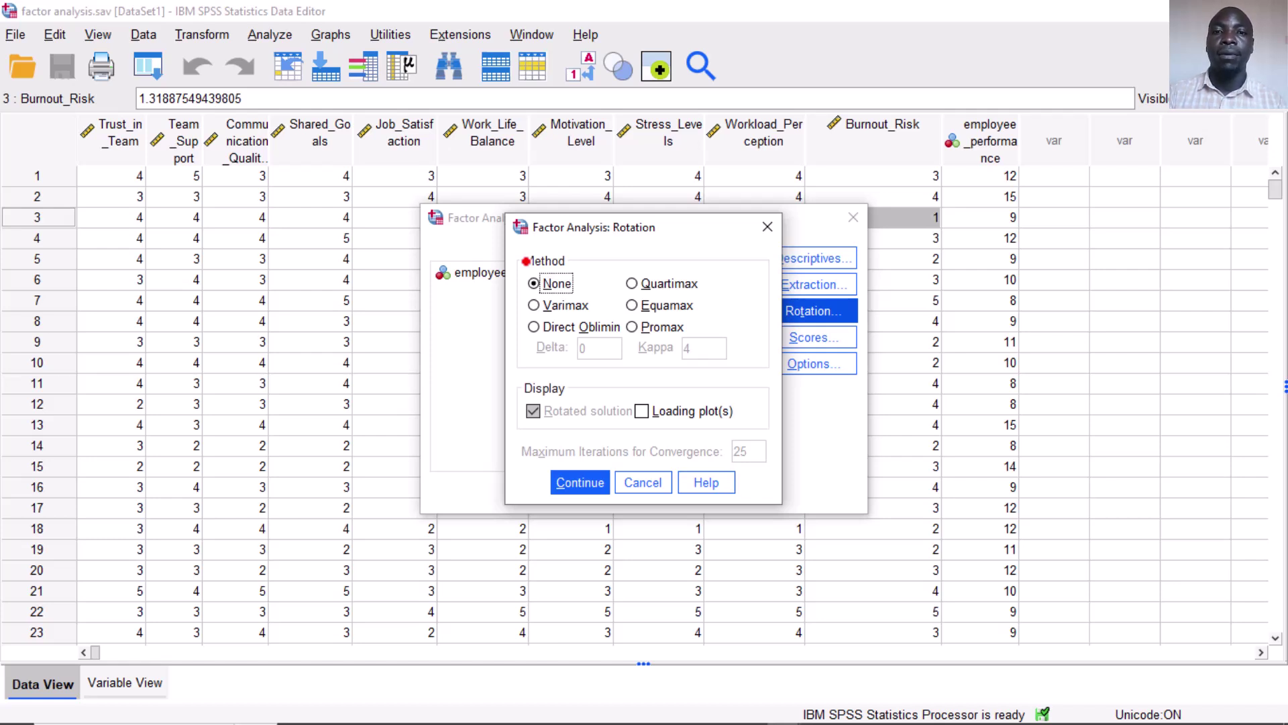
click(559, 307)
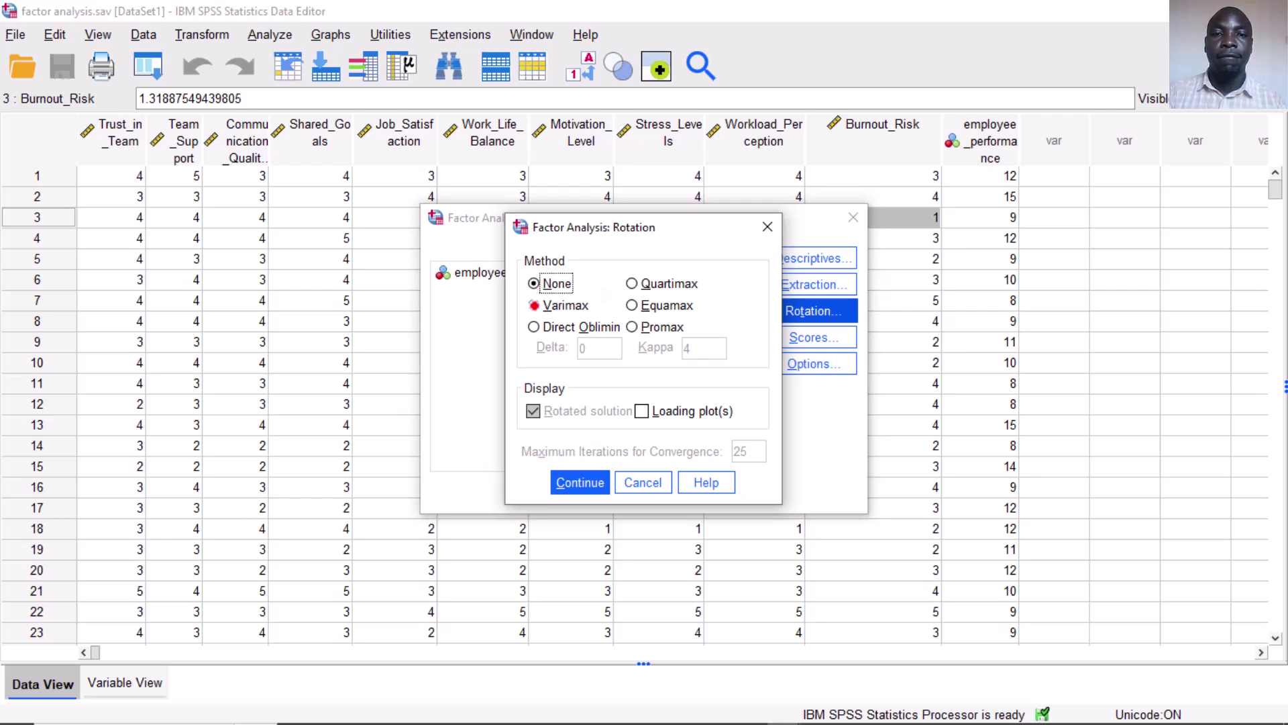
click(580, 483)
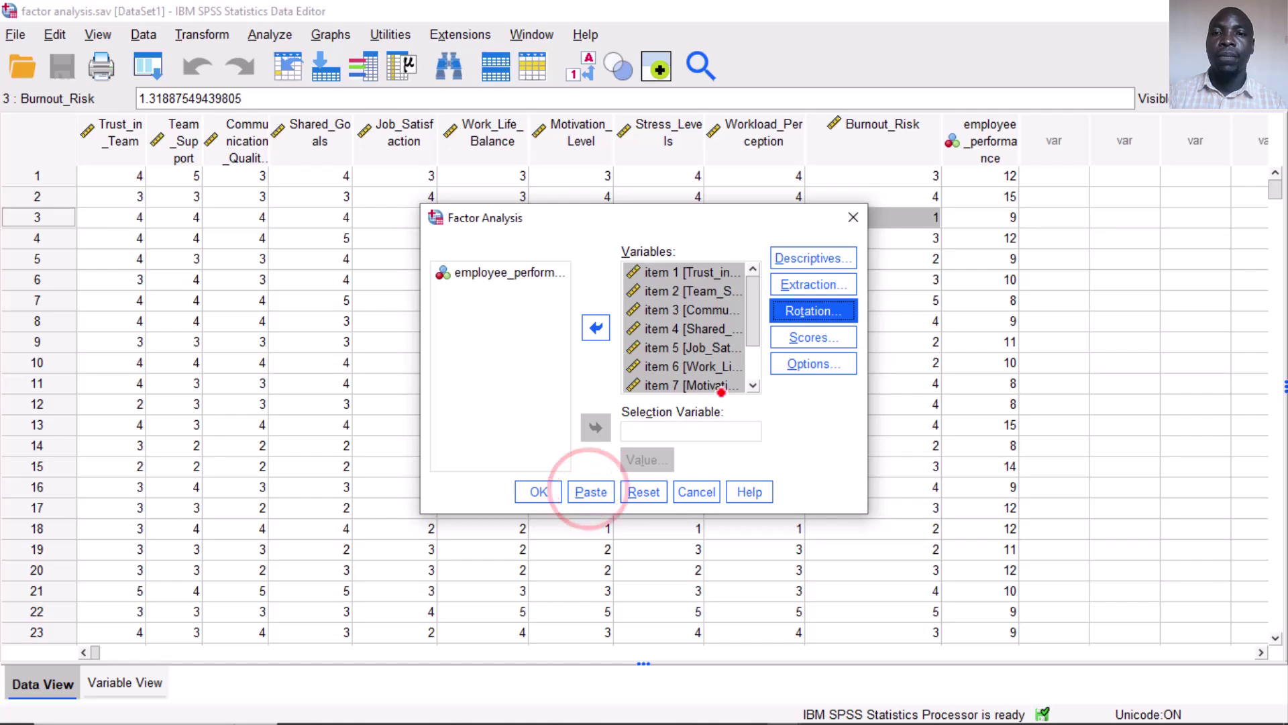
- Sort coefficients by size, suppress small coefficients with an absolute value below .3, and run the factor analysis
click(813, 363)
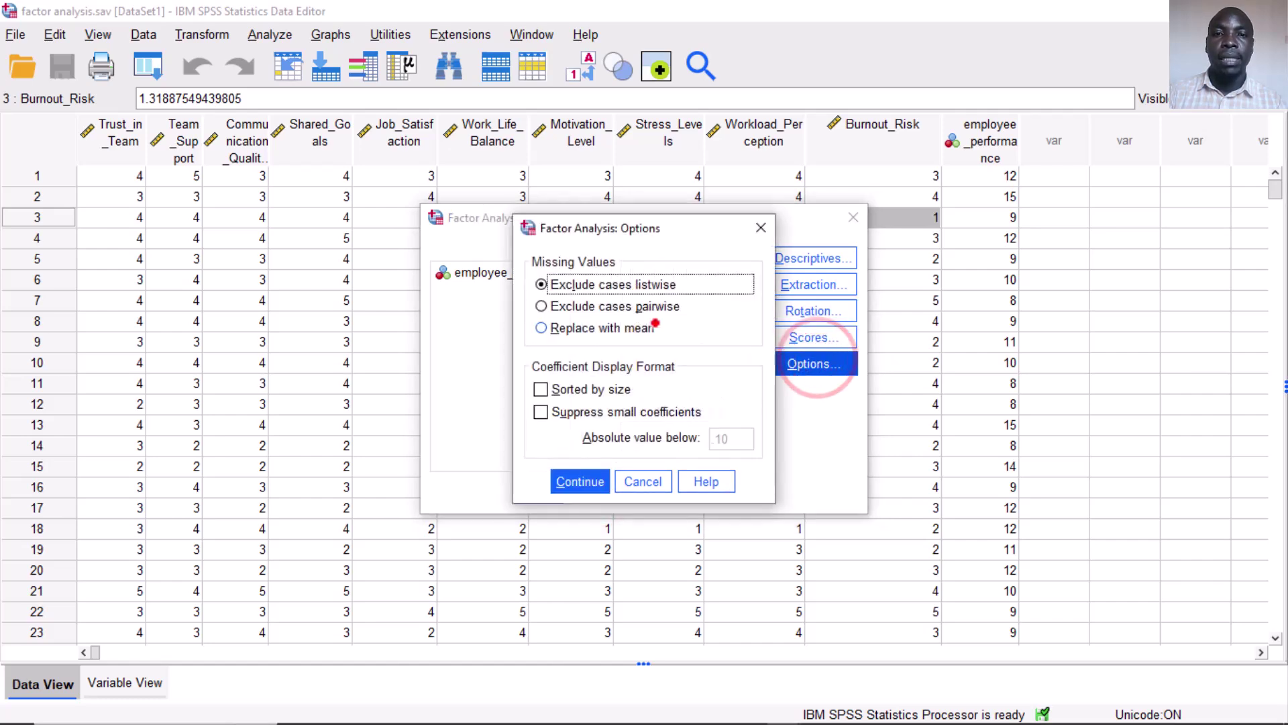
click(537, 389)
click(541, 411)
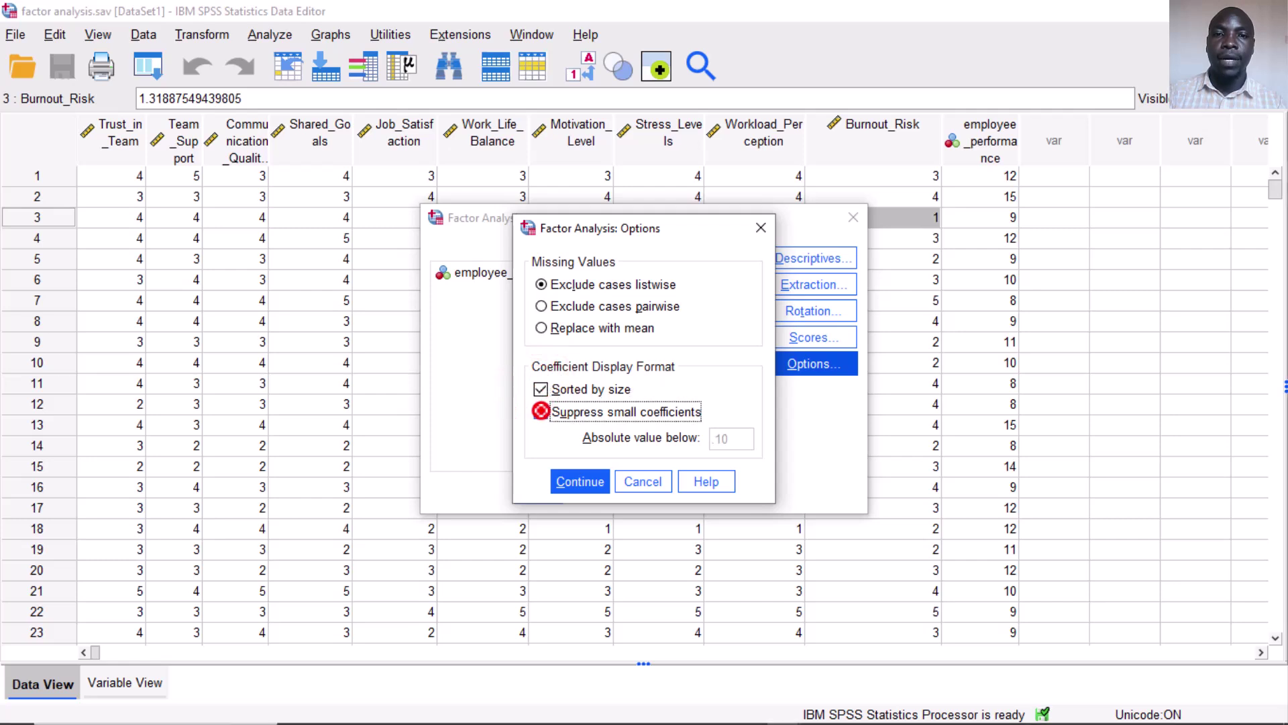
double_click(725, 439)
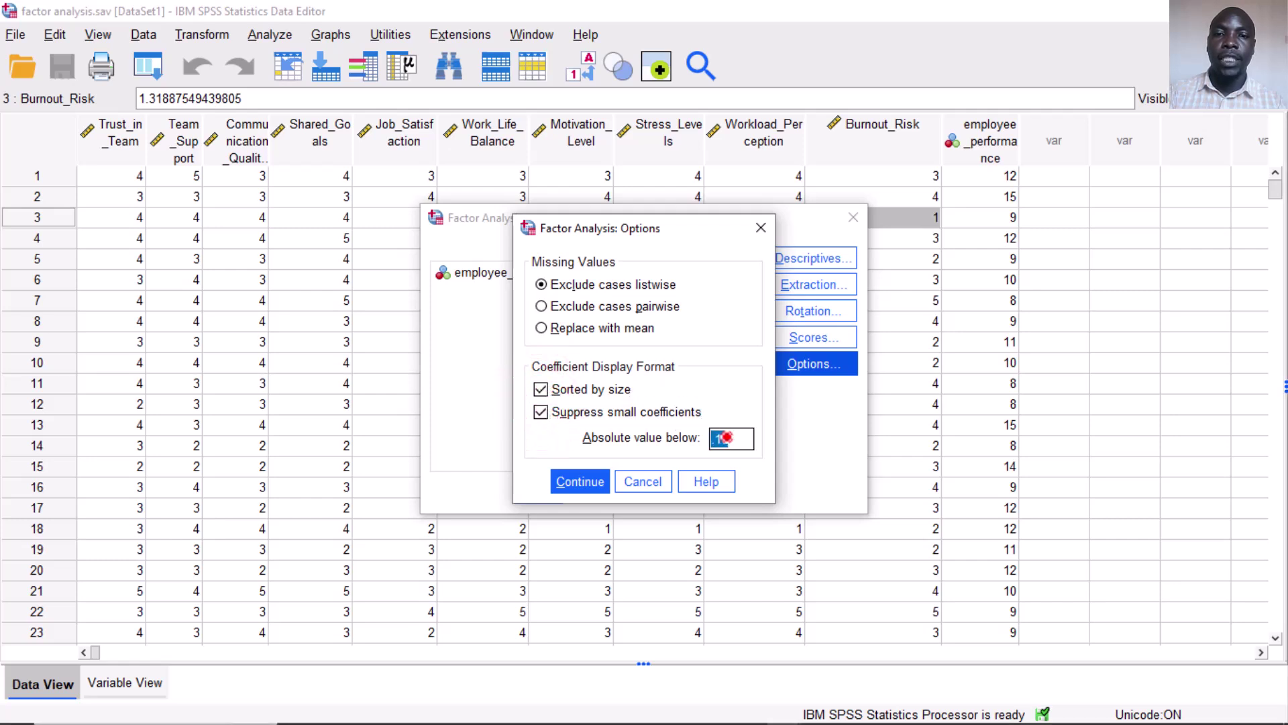
key(BackSpace)
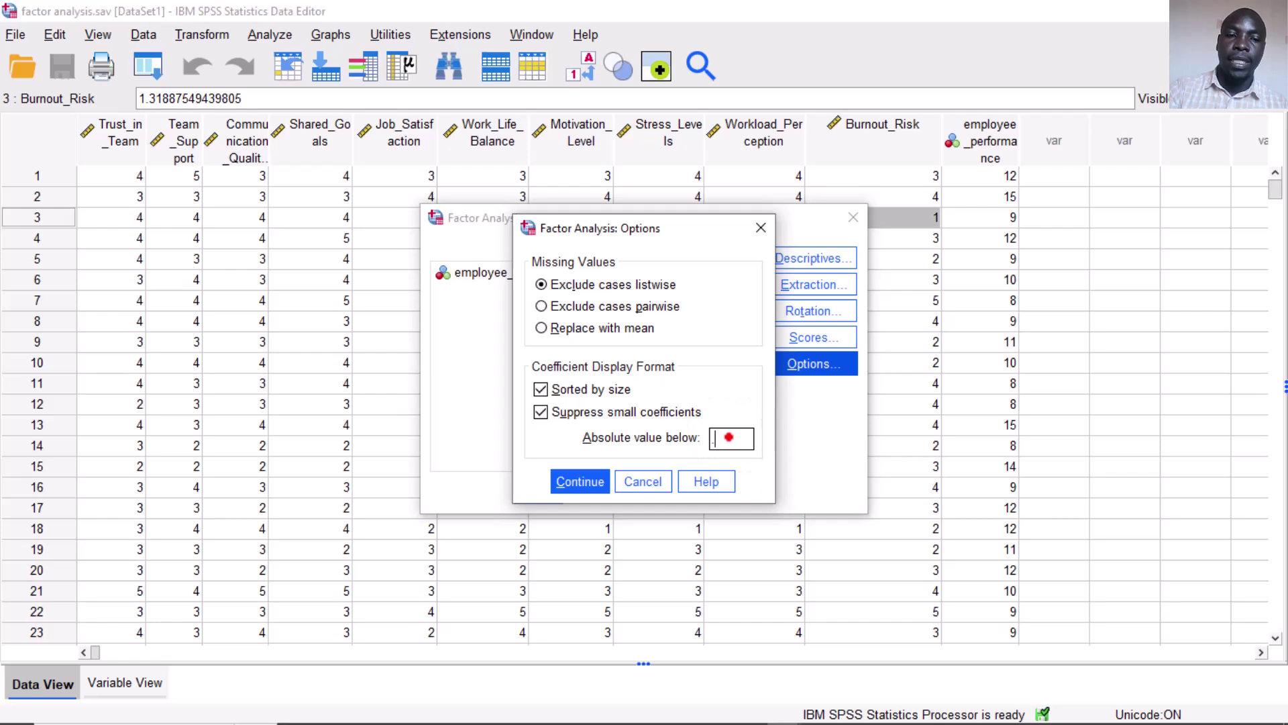
text(.3)
click(580, 481)
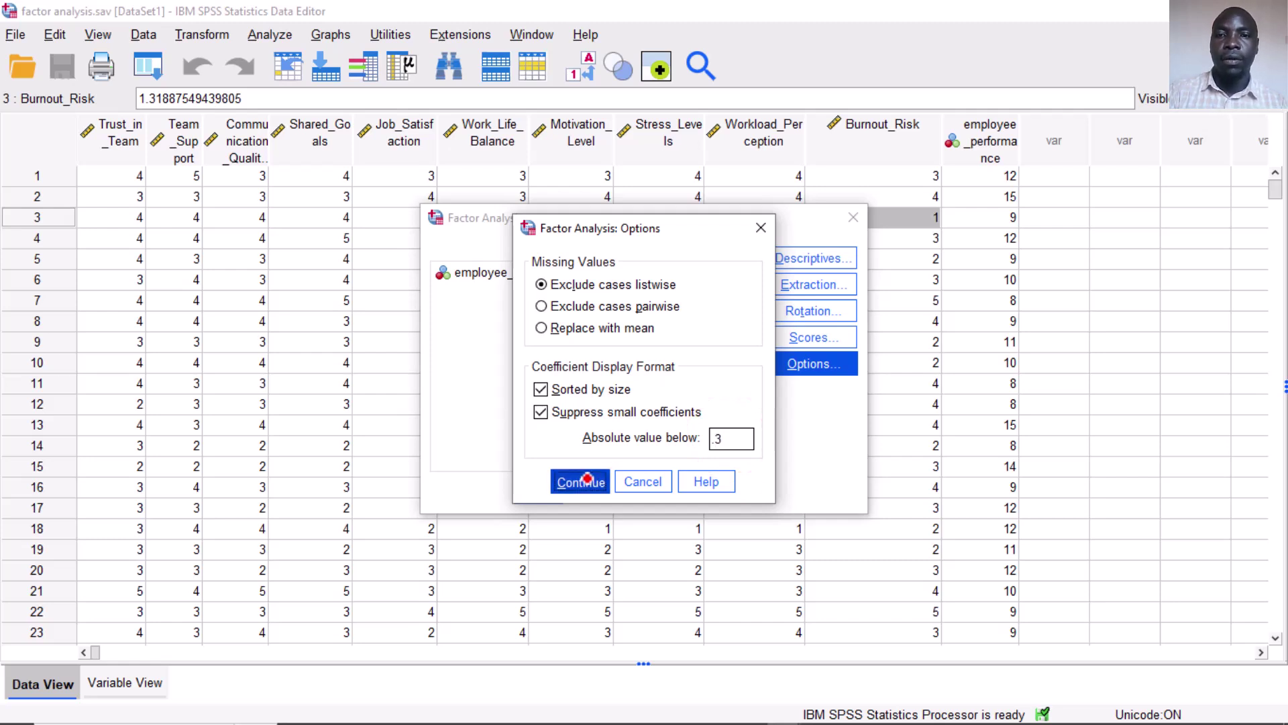
click(548, 493)
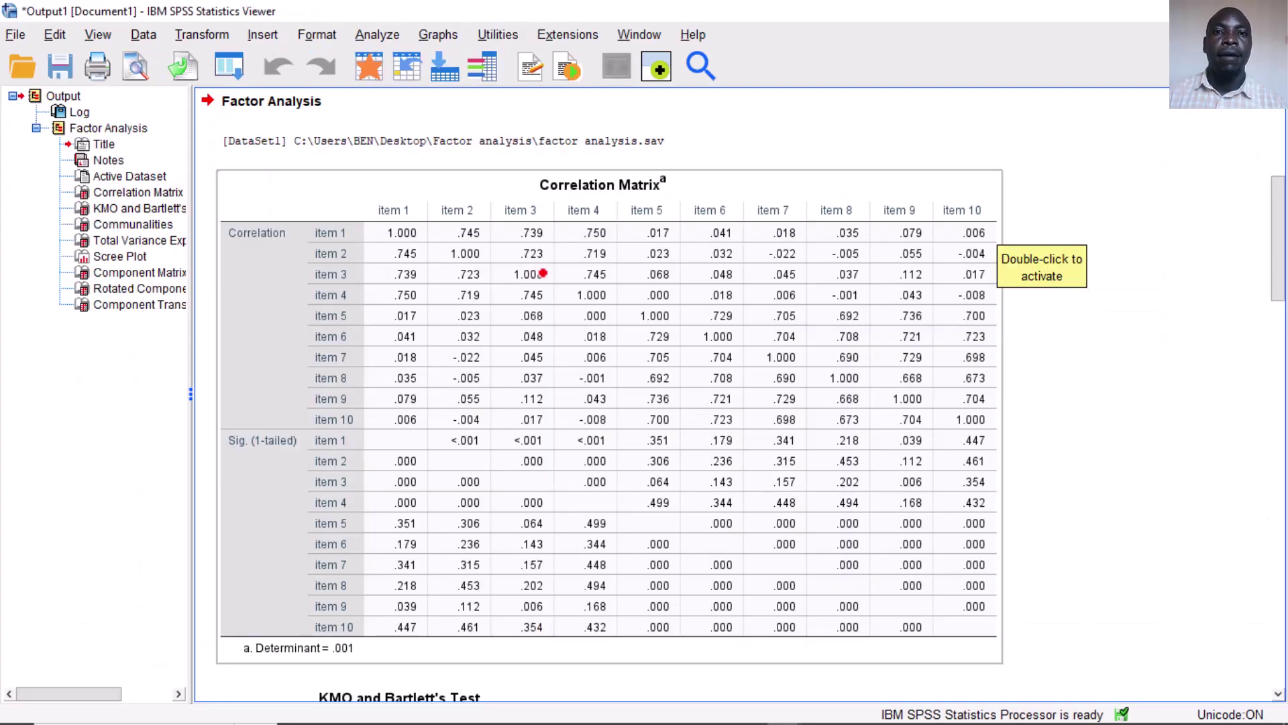
- Examine the Correlation Matrix, the KMO and Bartlett's Test table and the Communalities table in the factor analysis output
click(540, 274)
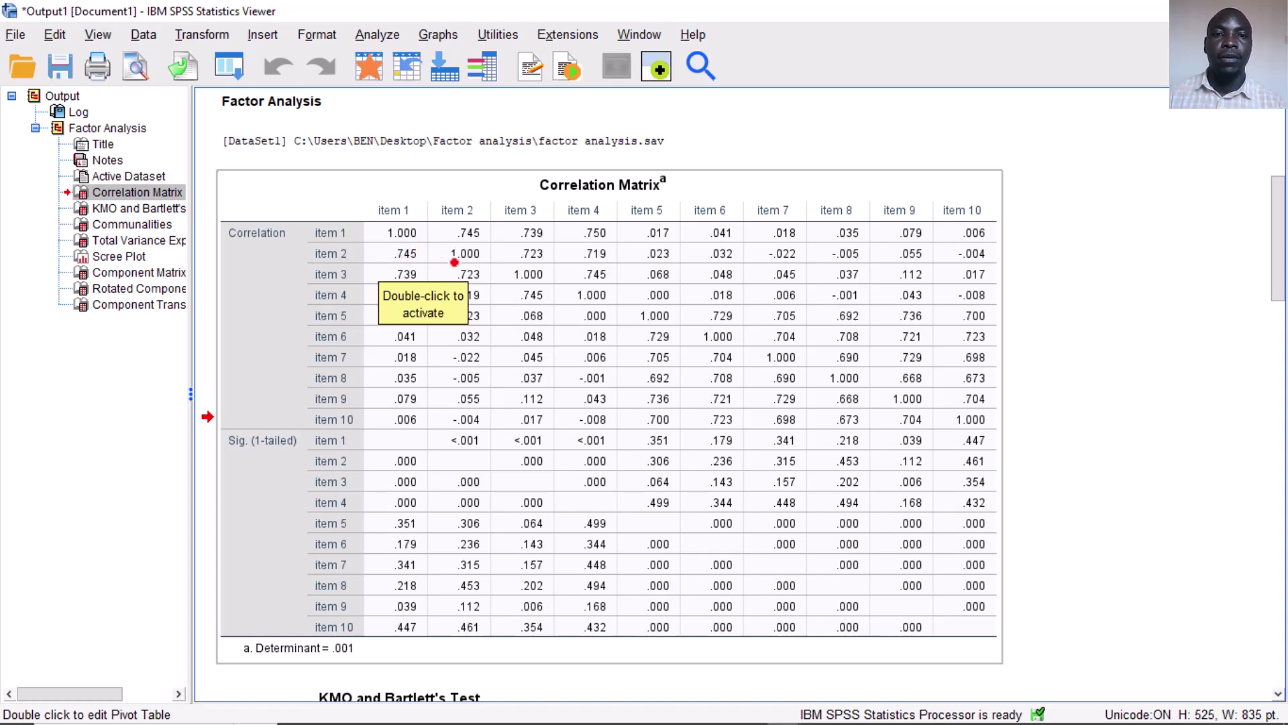
scroll(455, 261, down, 5)
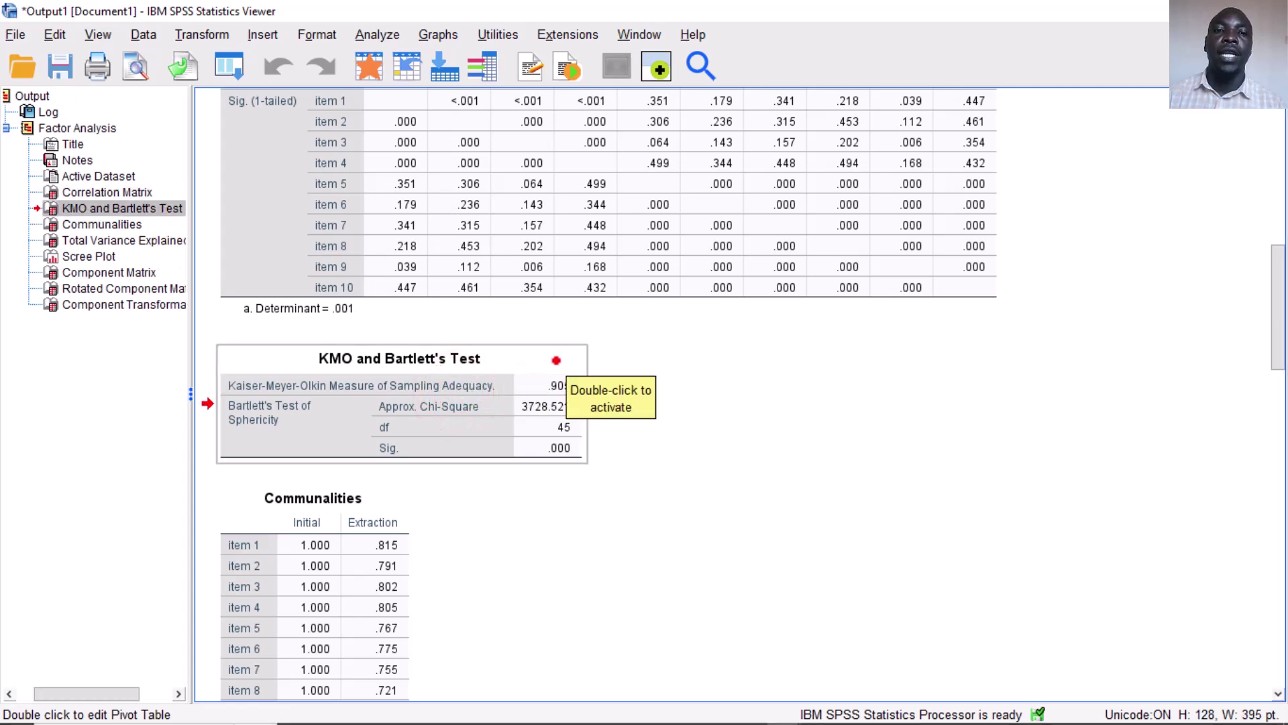
click(551, 368)
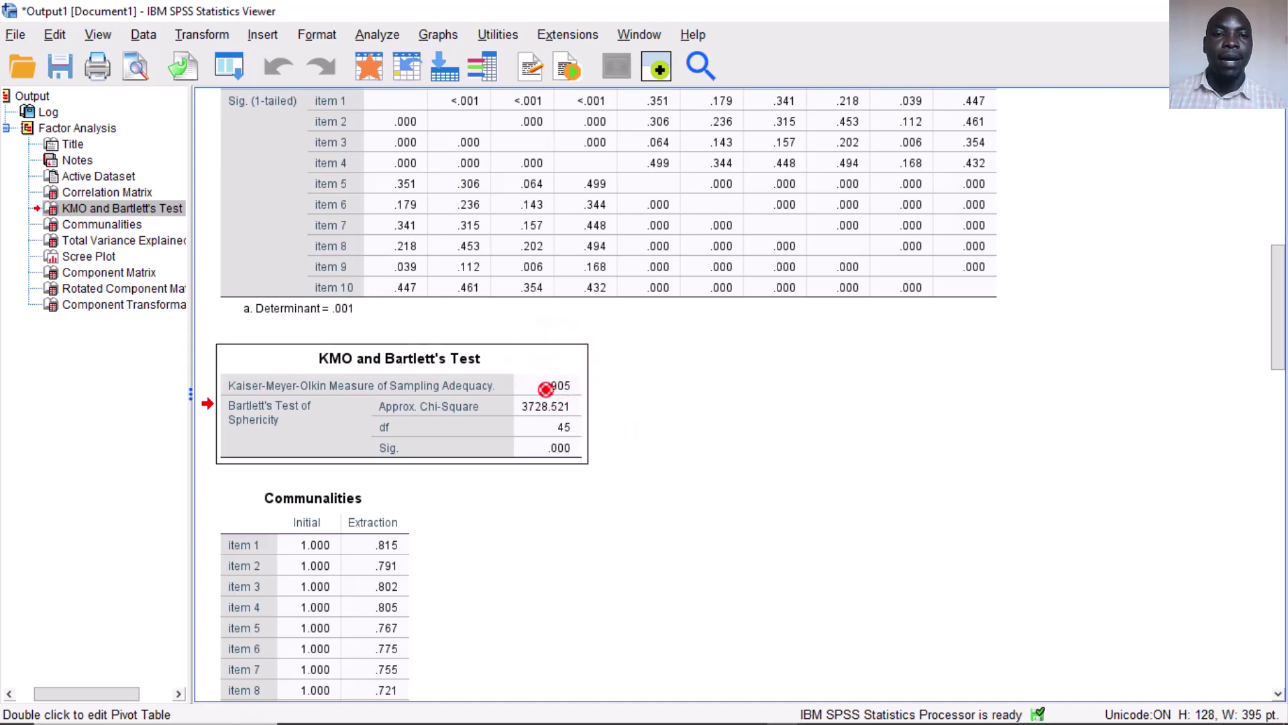
click(546, 387)
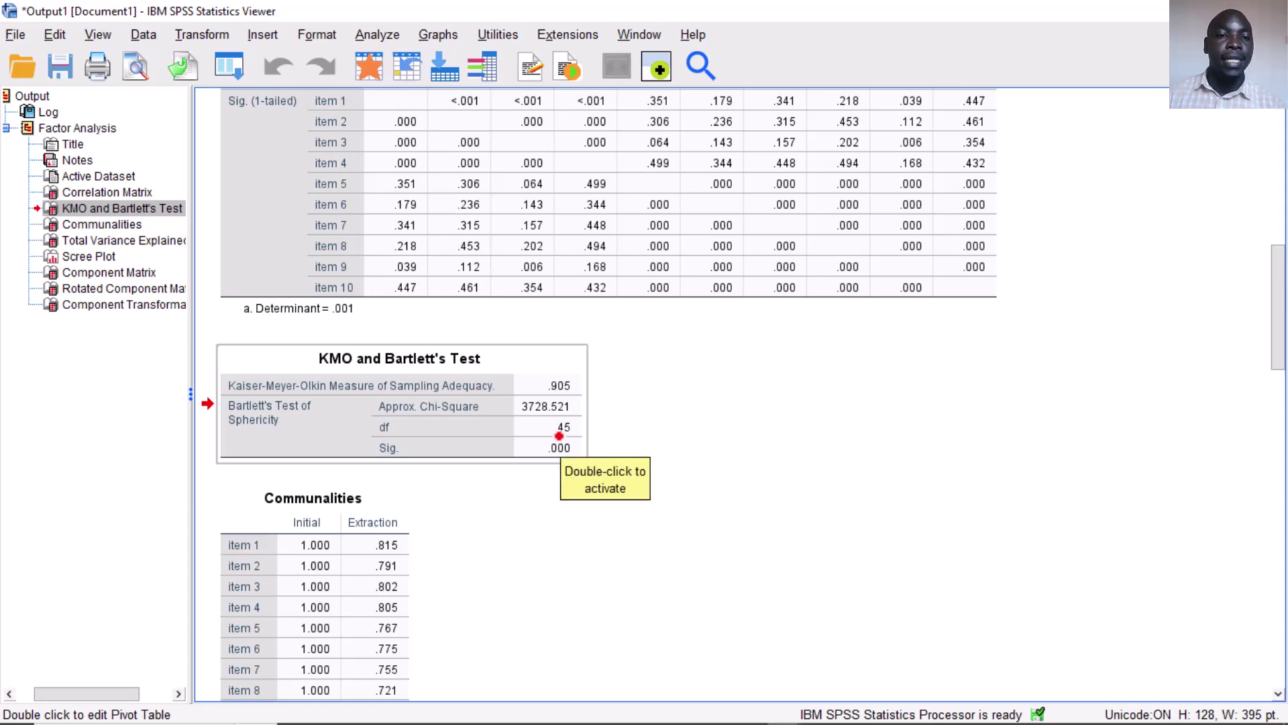
scroll(560, 438, down, 5)
click(360, 383)
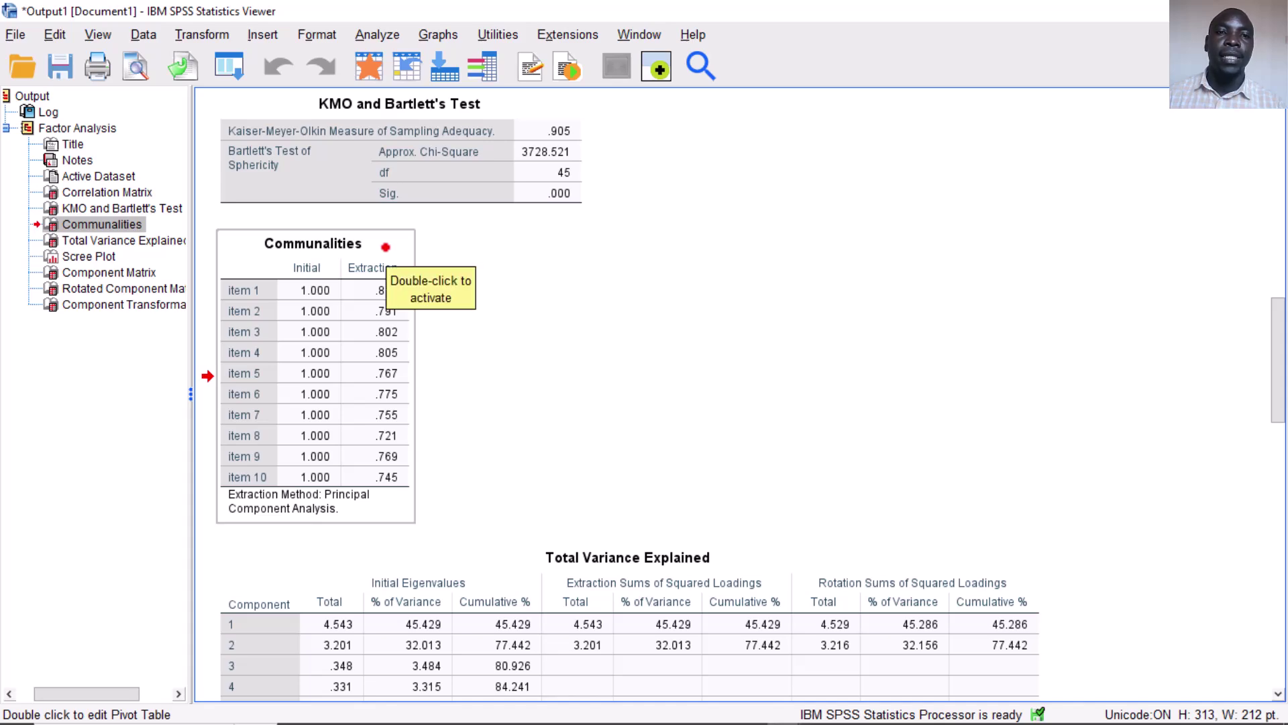
- Examine the Total Variance Explained table, the scree plot, and the unrotated and rotated component matrices
scroll(607, 368, down, 5)
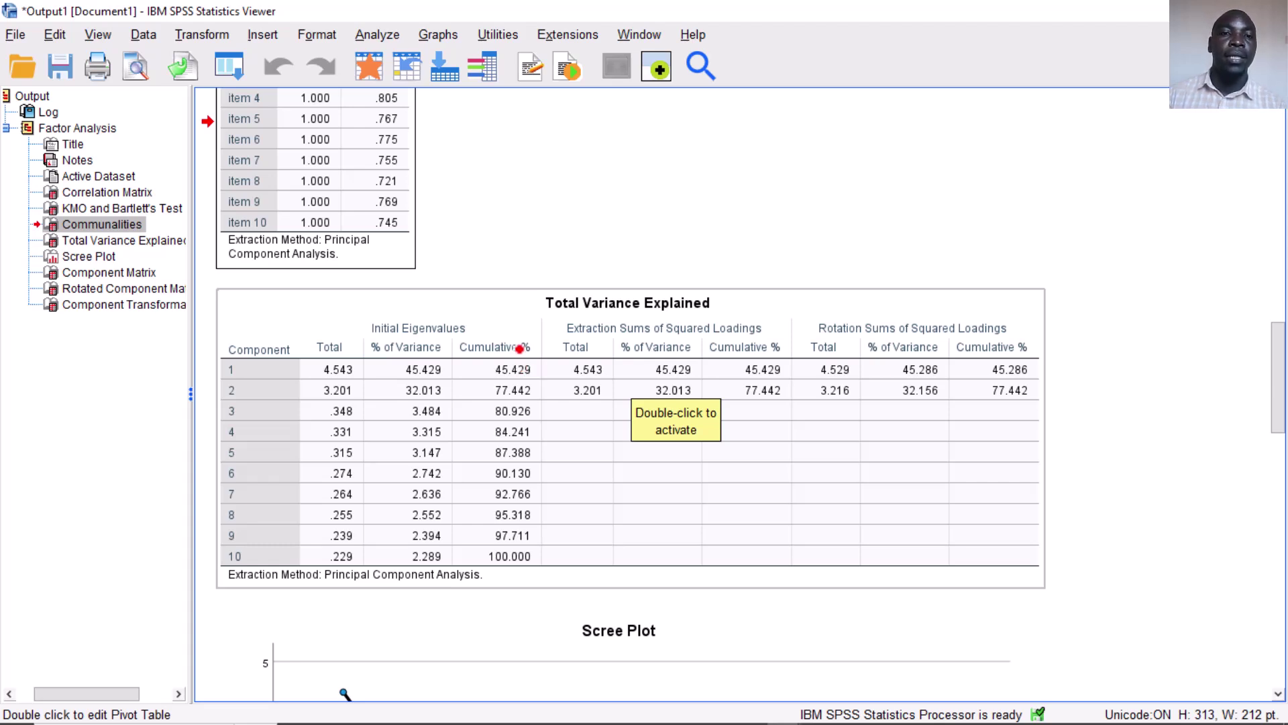
scroll(524, 342, down, 6)
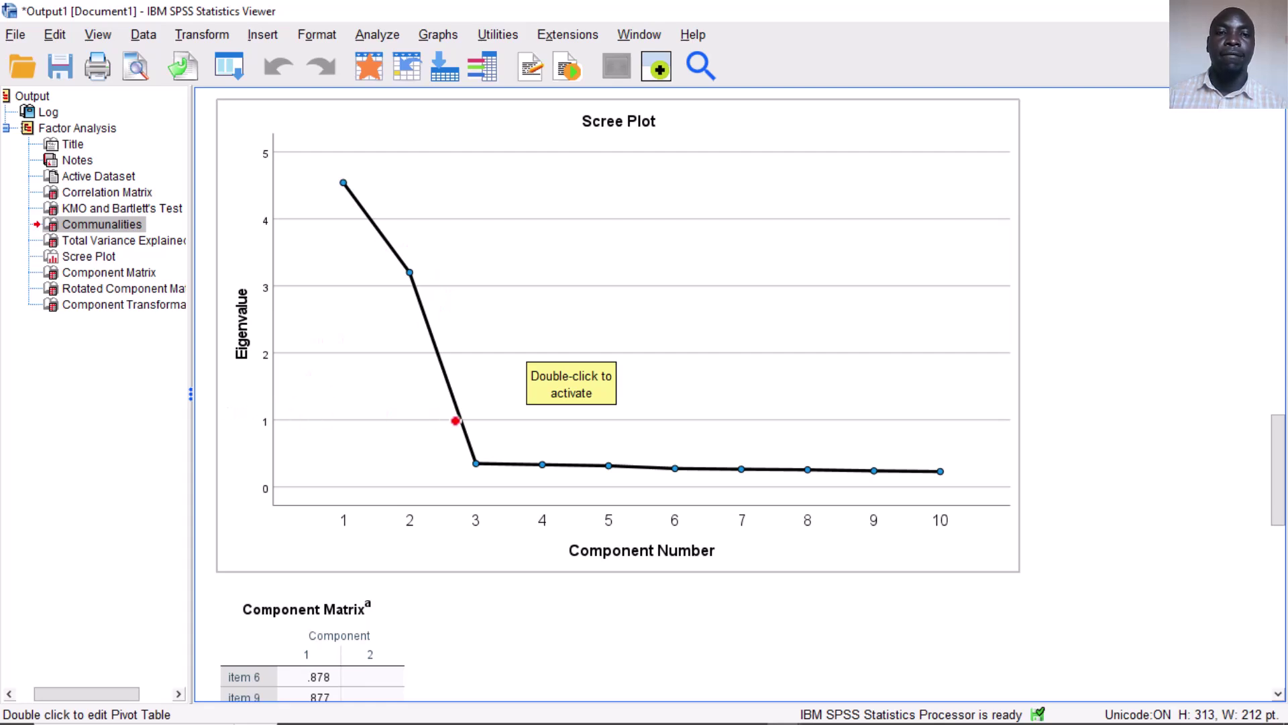
scroll(424, 304, down, 1)
scroll(424, 305, down, 5)
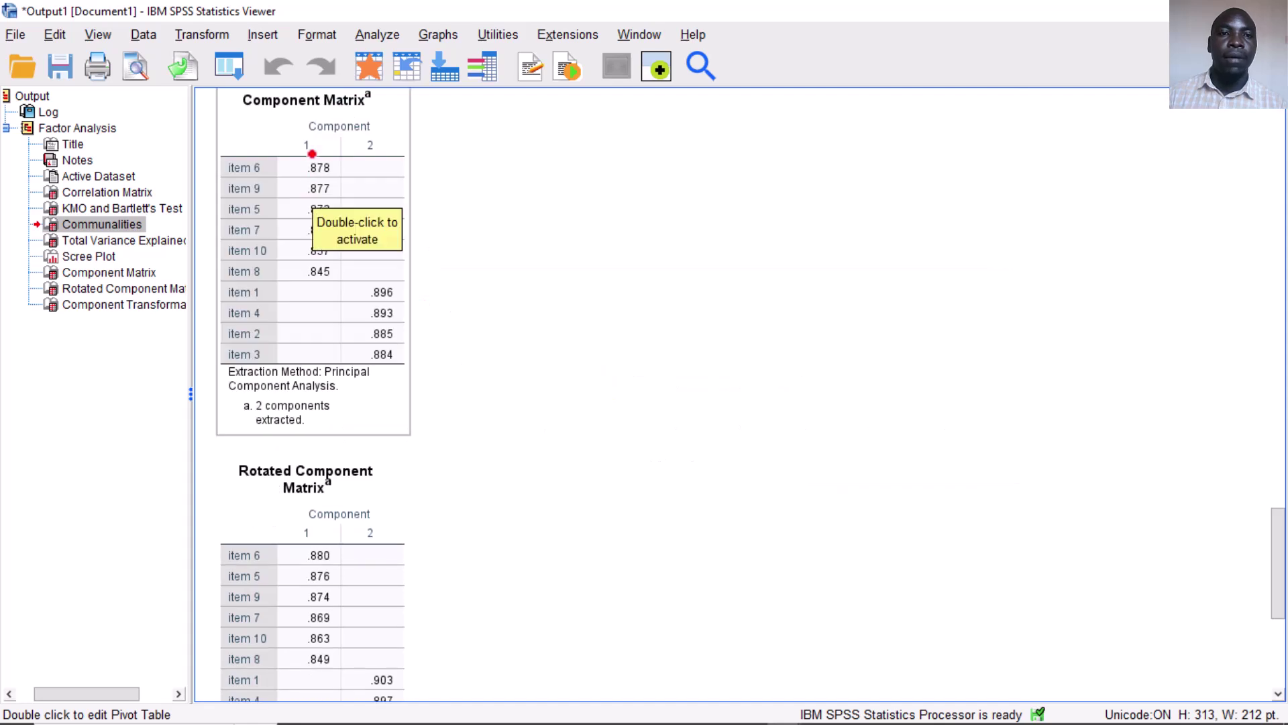
scroll(310, 198, up, 2)
click(314, 316)
scroll(313, 316, down, 5)
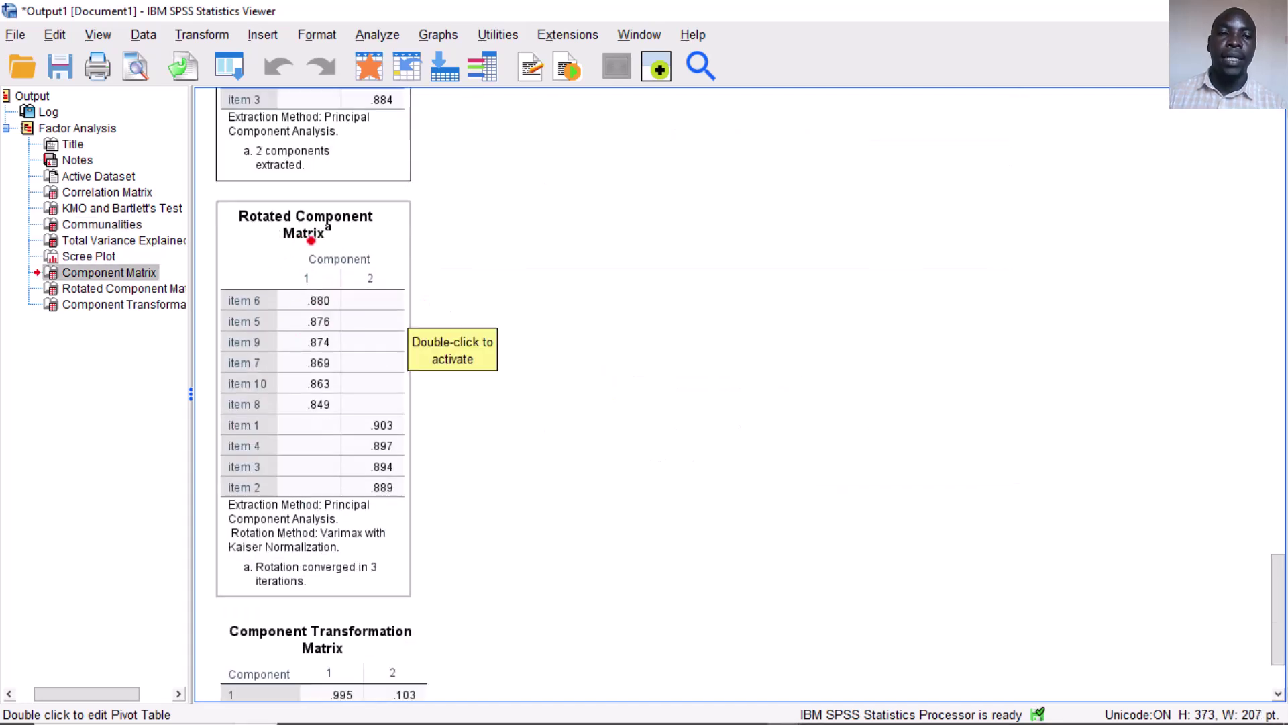
scroll(298, 239, down, 1)
click(317, 267)
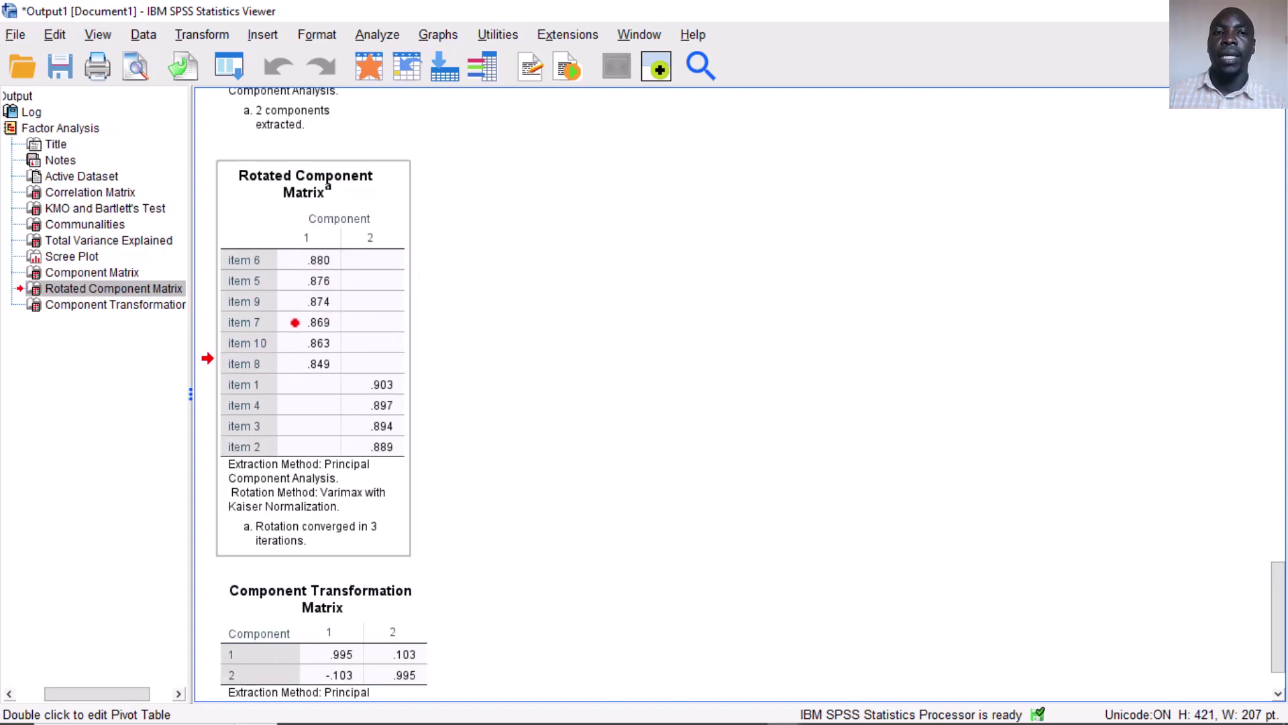
click(320, 285)
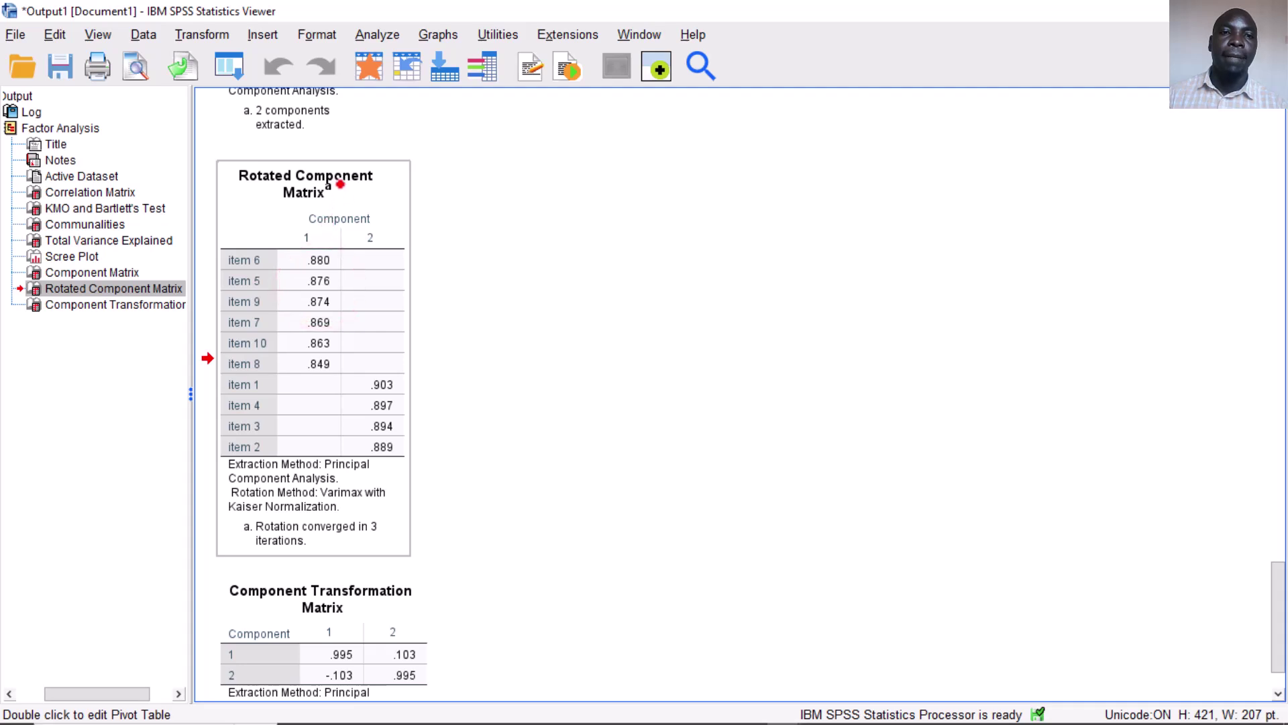
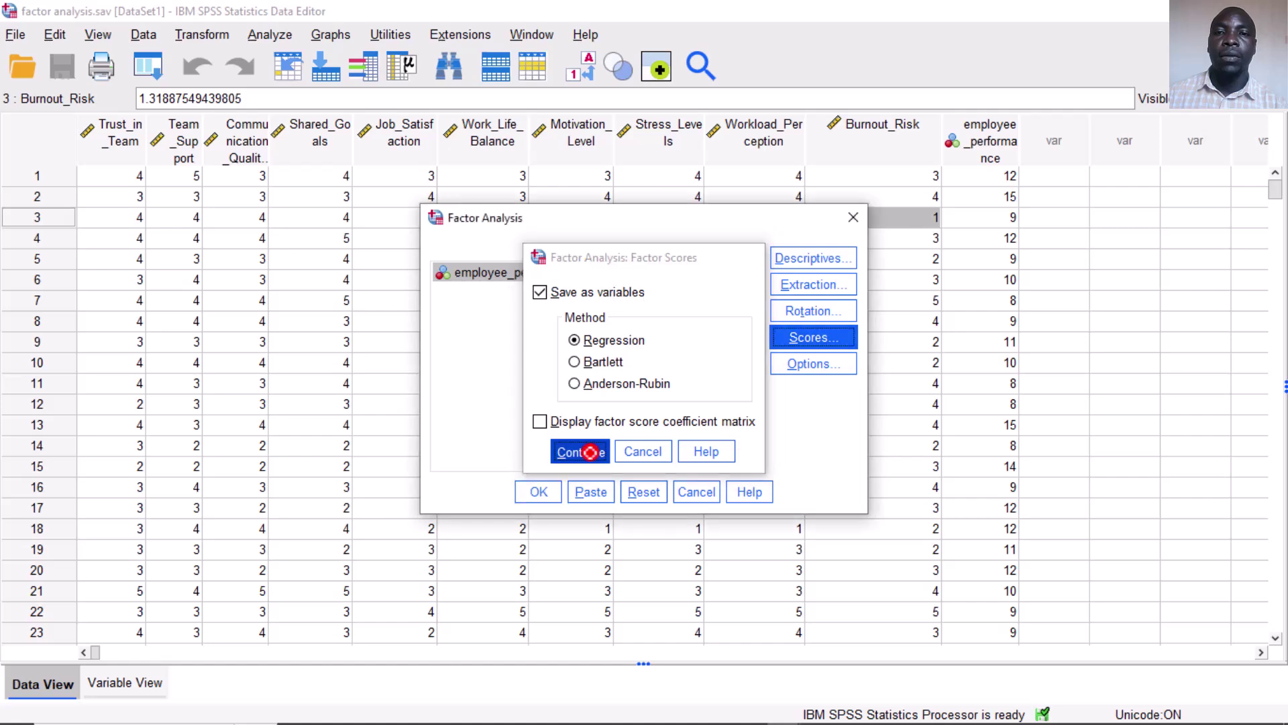
- Save the factor scores as variables using the Regression method and rerun the factor analysis
click(590, 451)
click(537, 489)
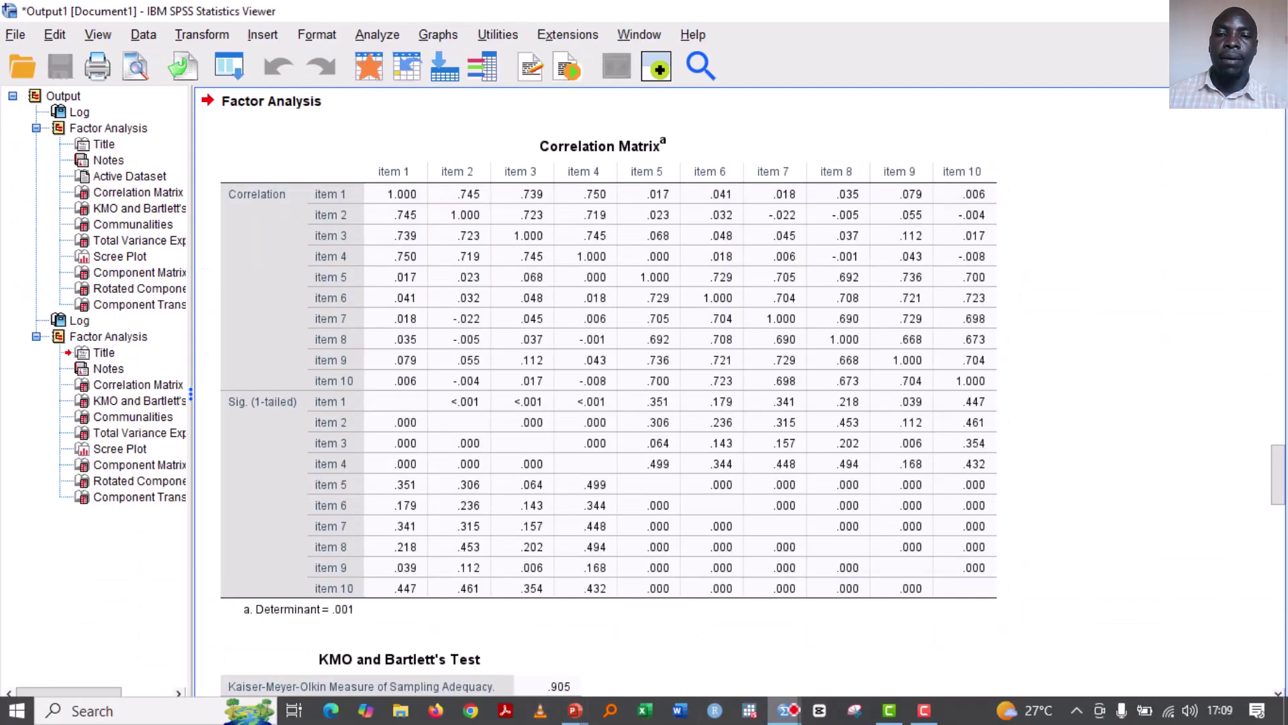
- Switch to the factor analysis.sav data and inspect the FAC1_1 and FAC2_1 score columns alongside employee_performance
mouse_move(783, 710)
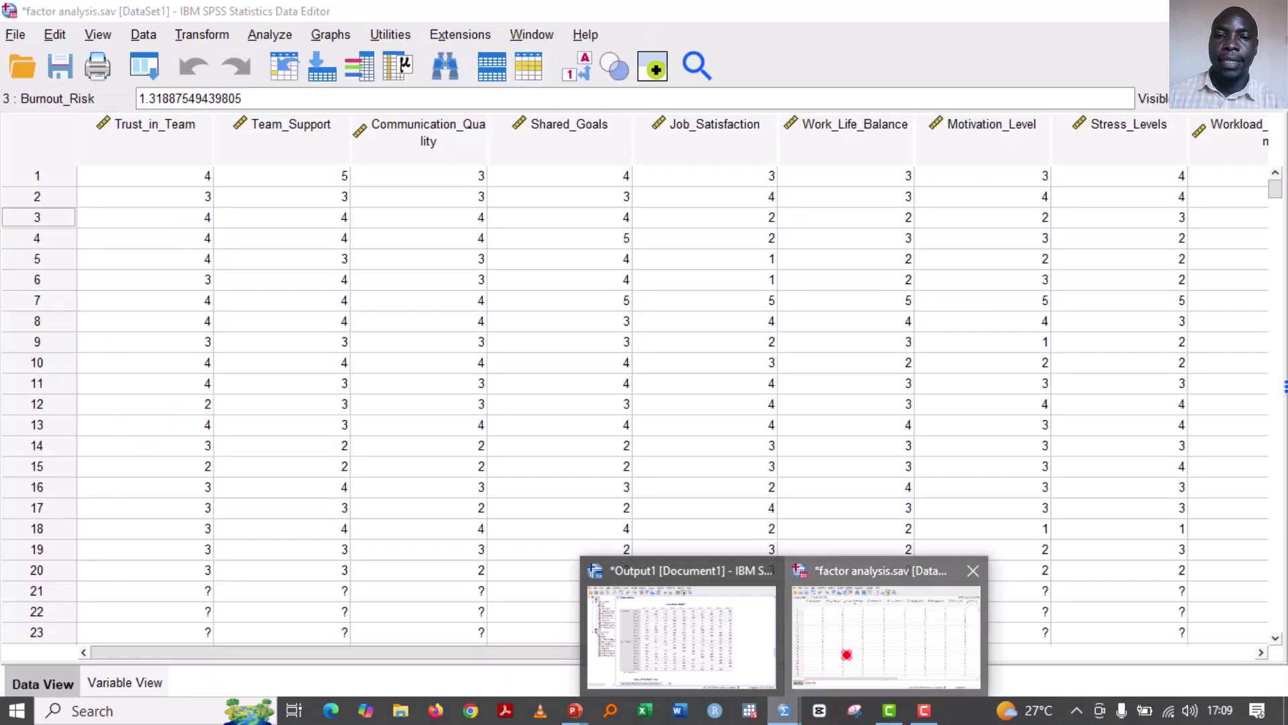
click(846, 654)
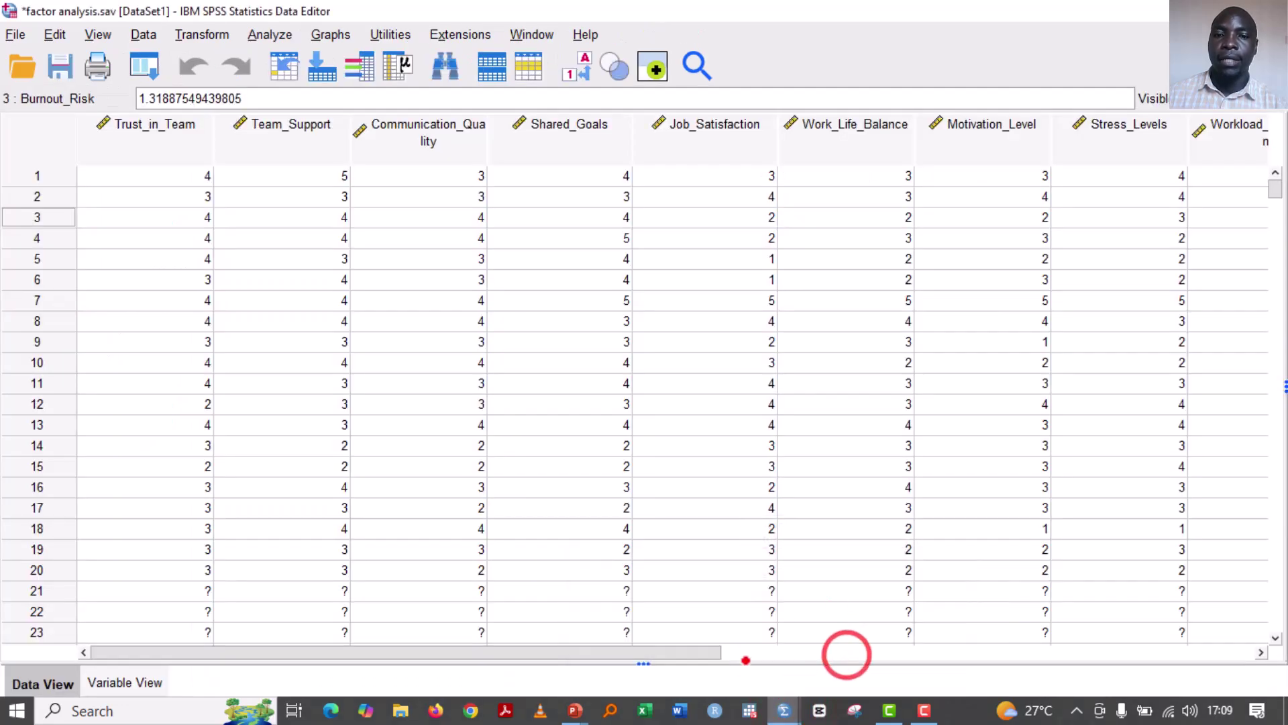
drag(667, 651, 978, 597)
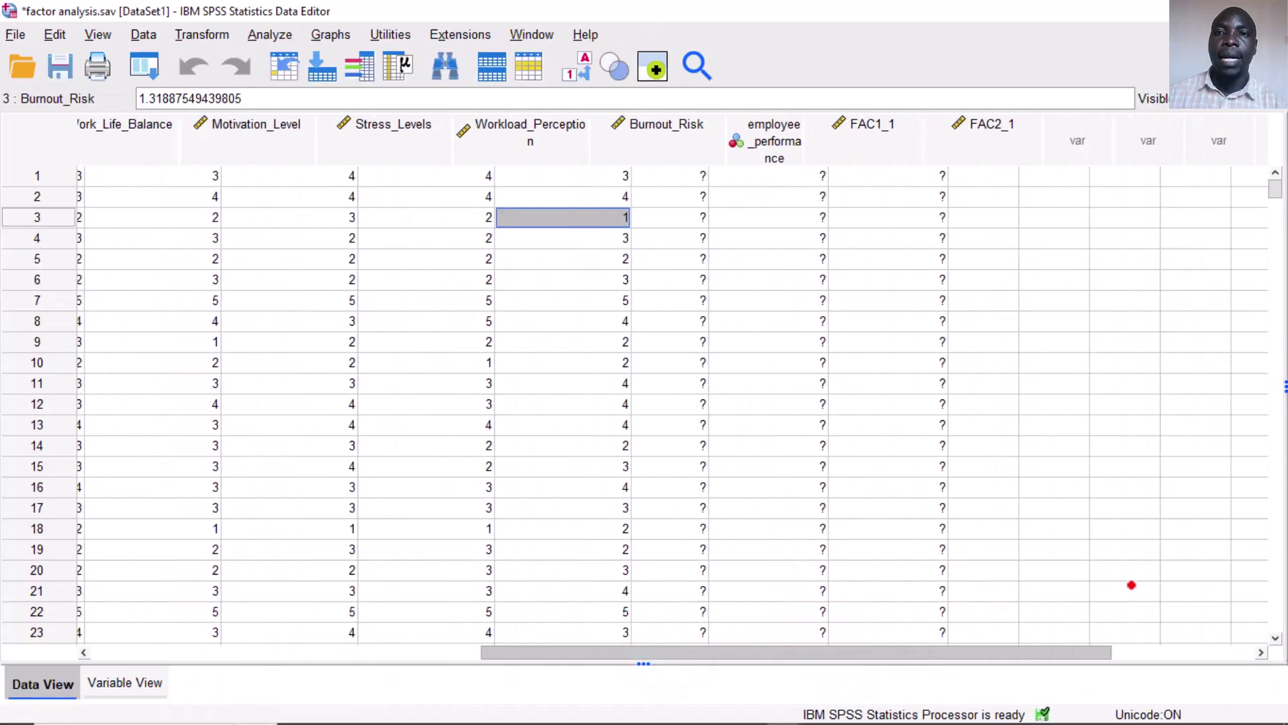
click(727, 132)
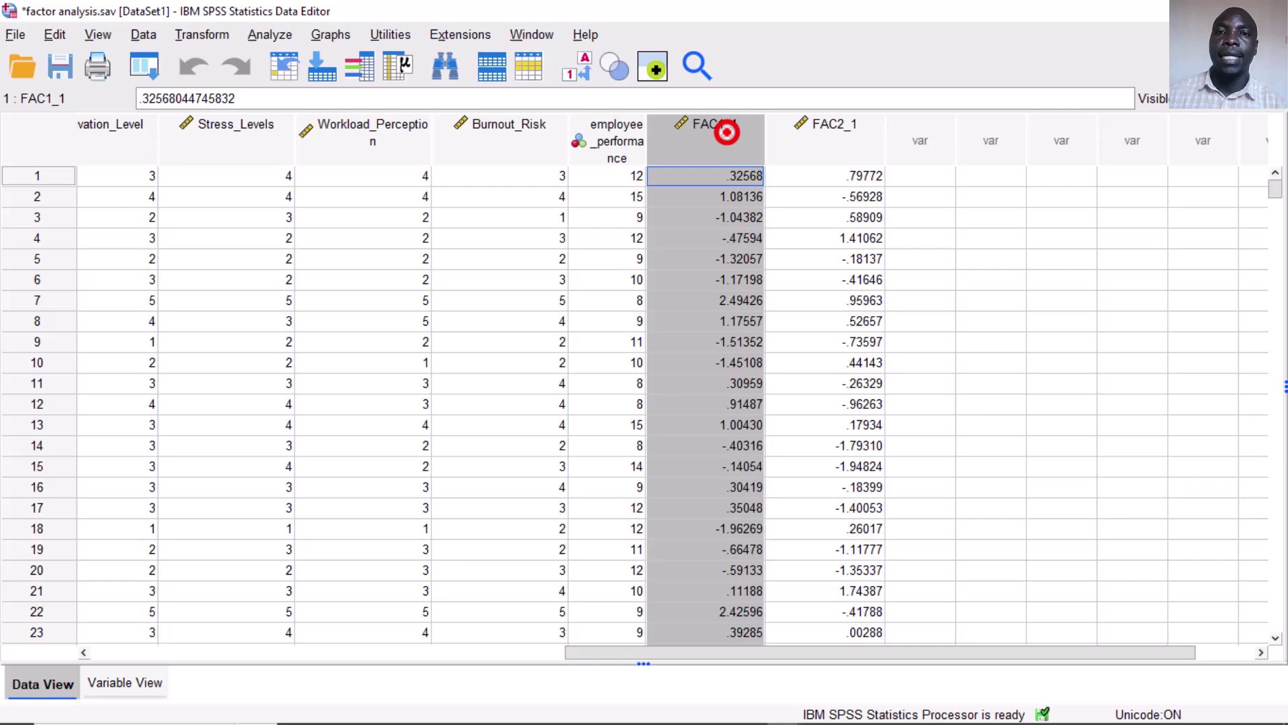
click(811, 121)
click(720, 119)
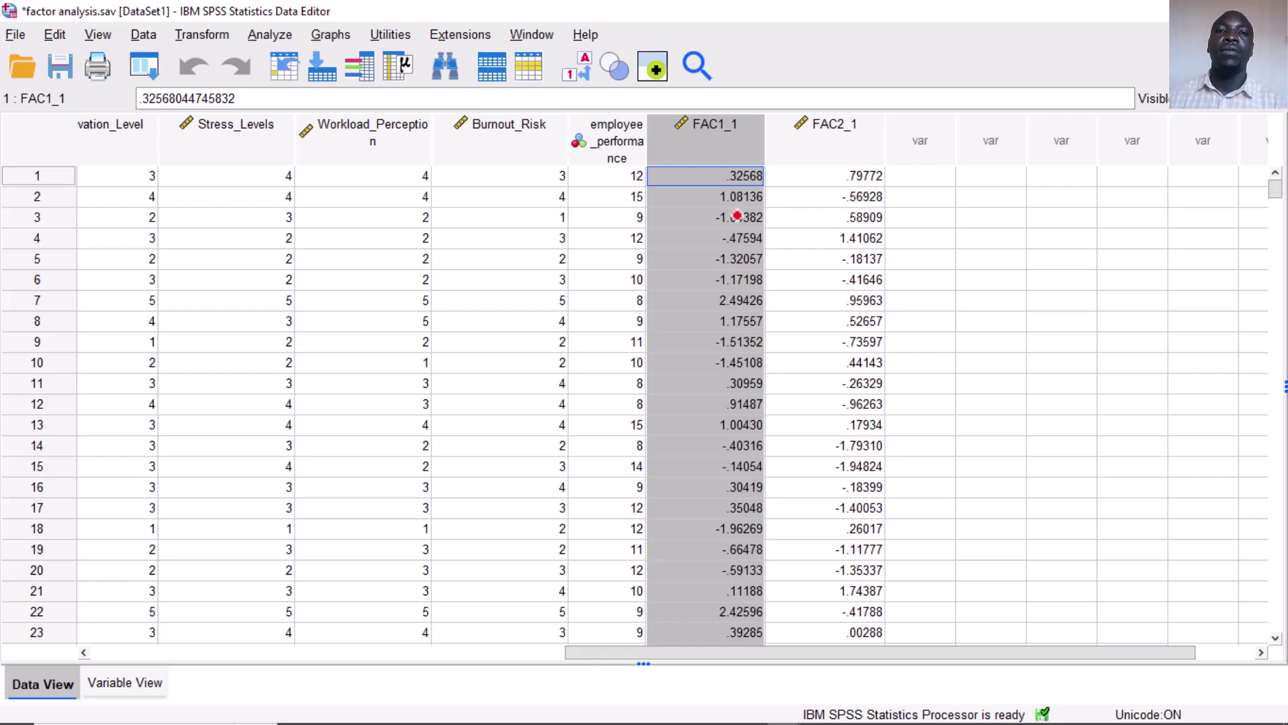
click(617, 129)
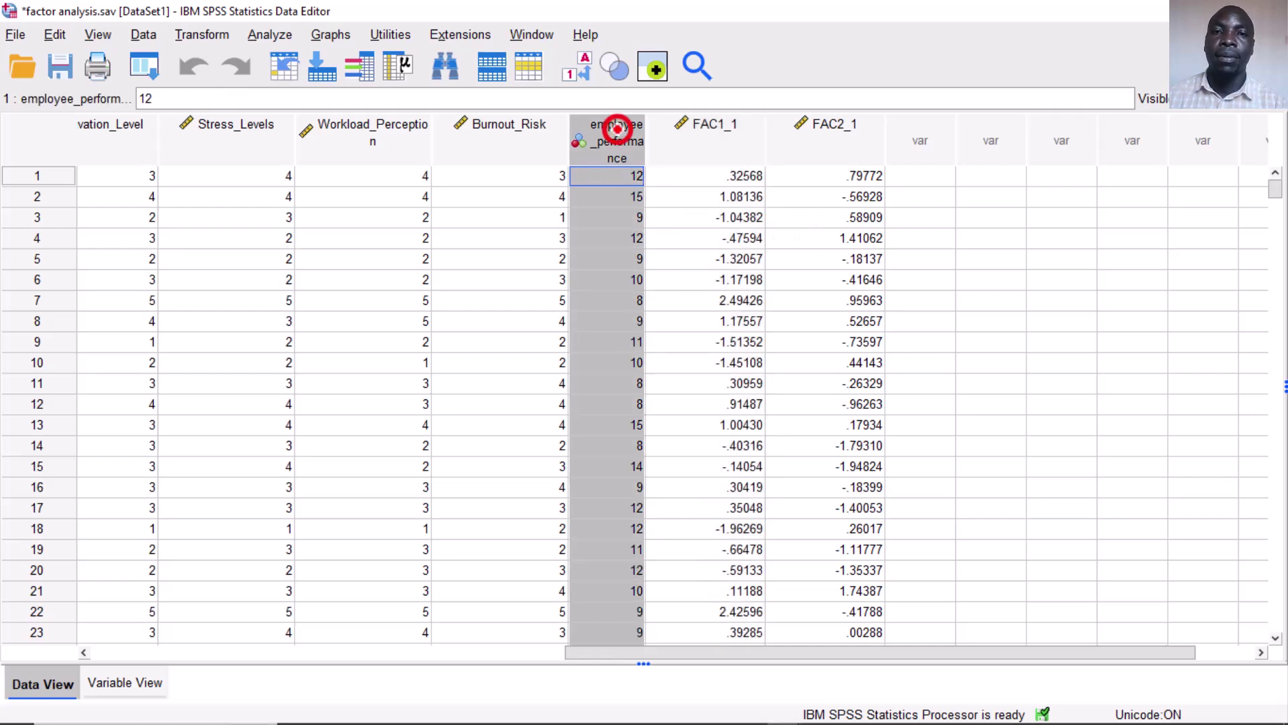
drag(696, 125, 810, 132)
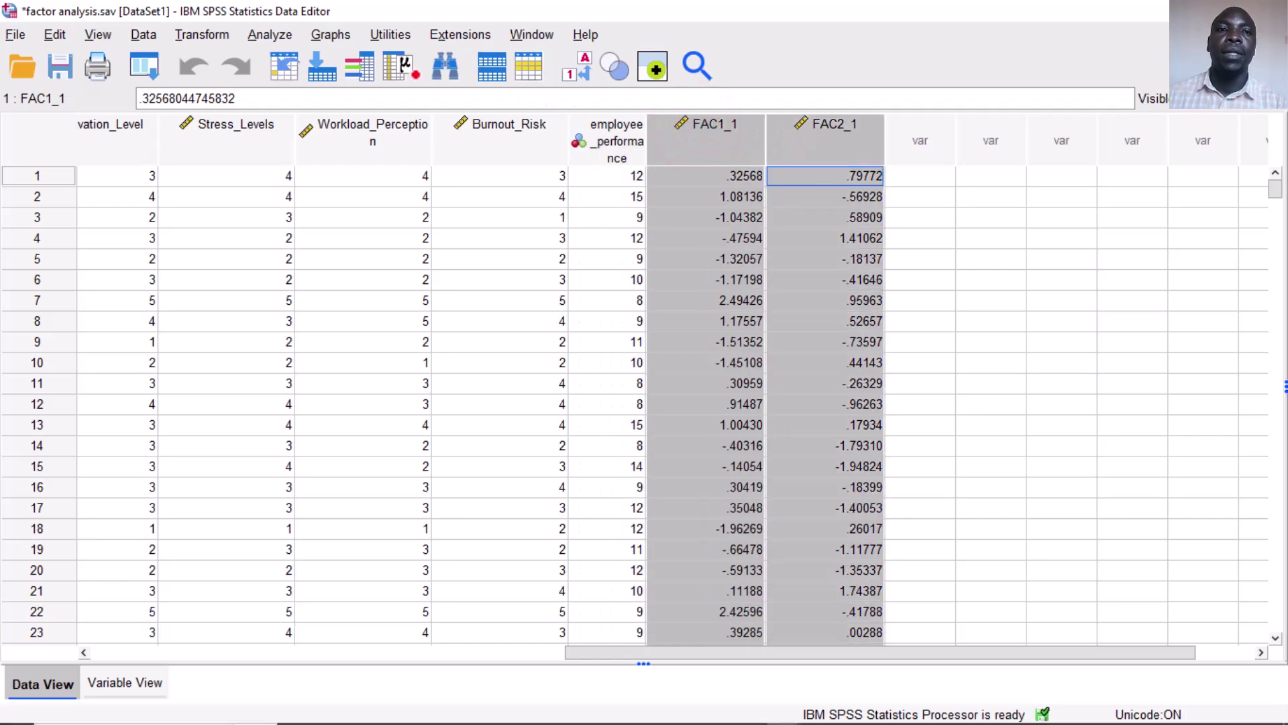
- Set up a linear regression with both REGR factor scores as independent variables and employee_performance as the dependent variable
click(272, 37)
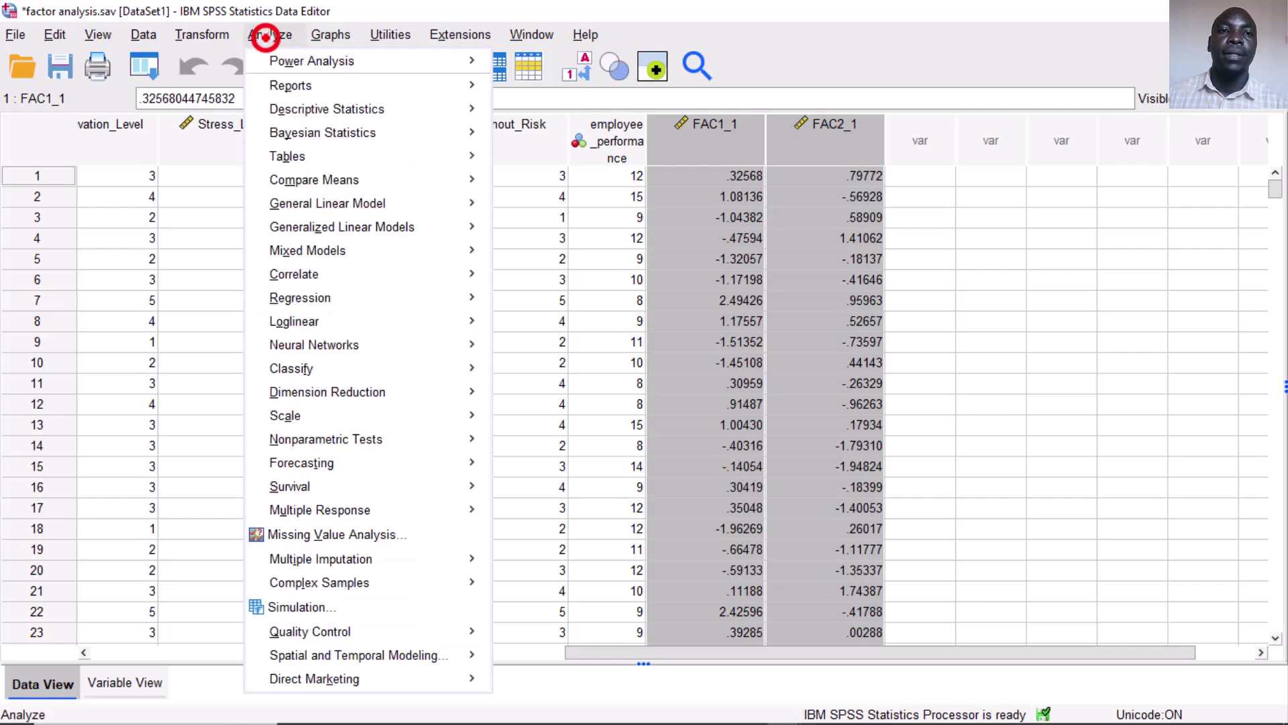
mouse_move(311, 293)
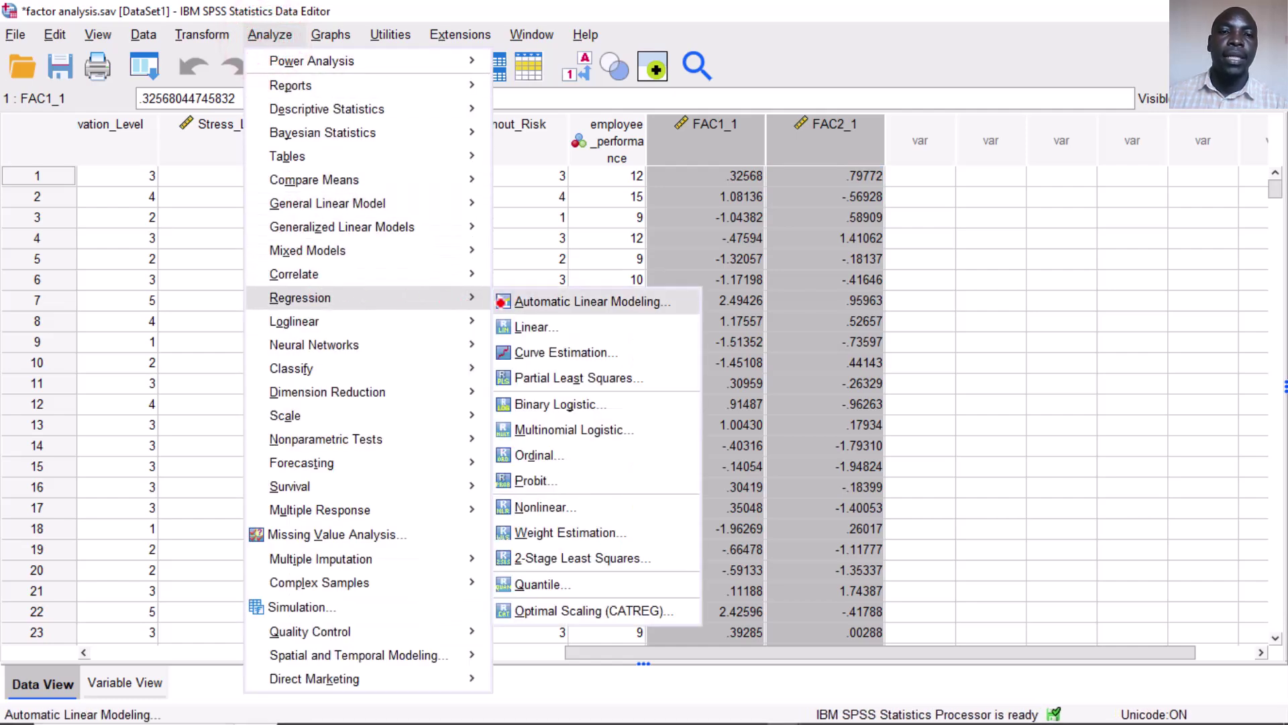
click(544, 327)
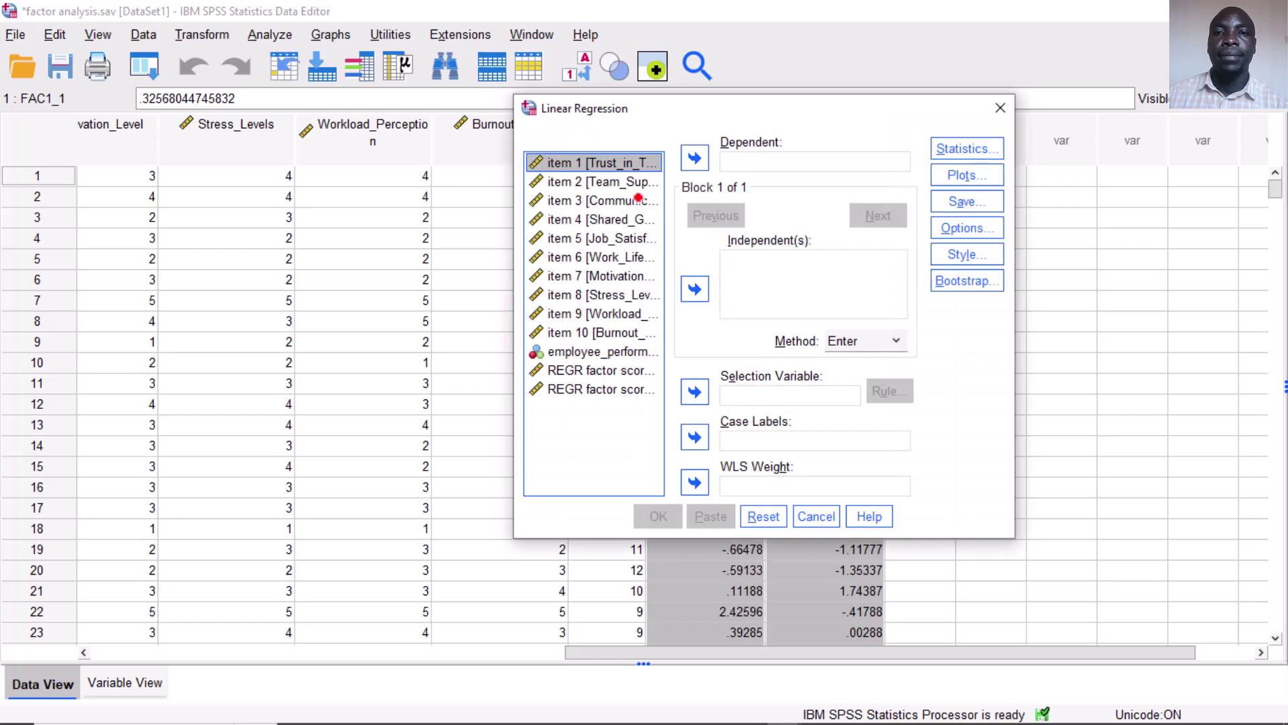
click(591, 370)
shift+click(594, 387)
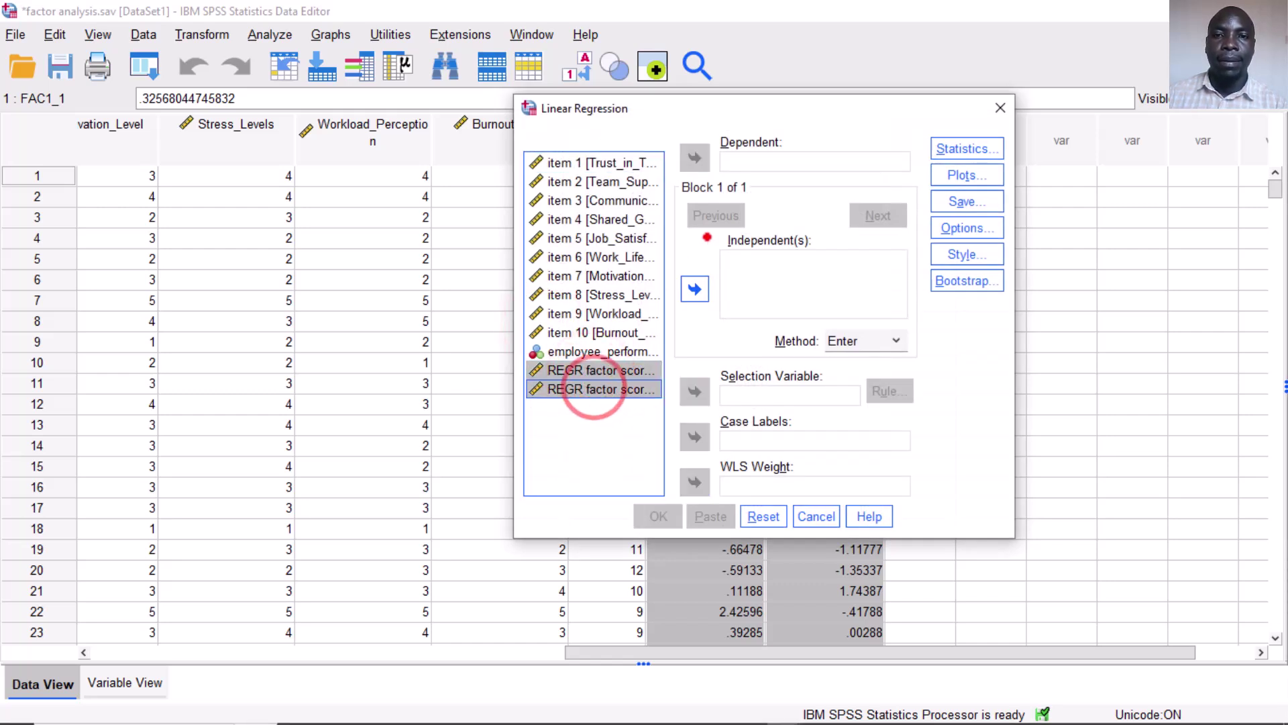
click(694, 290)
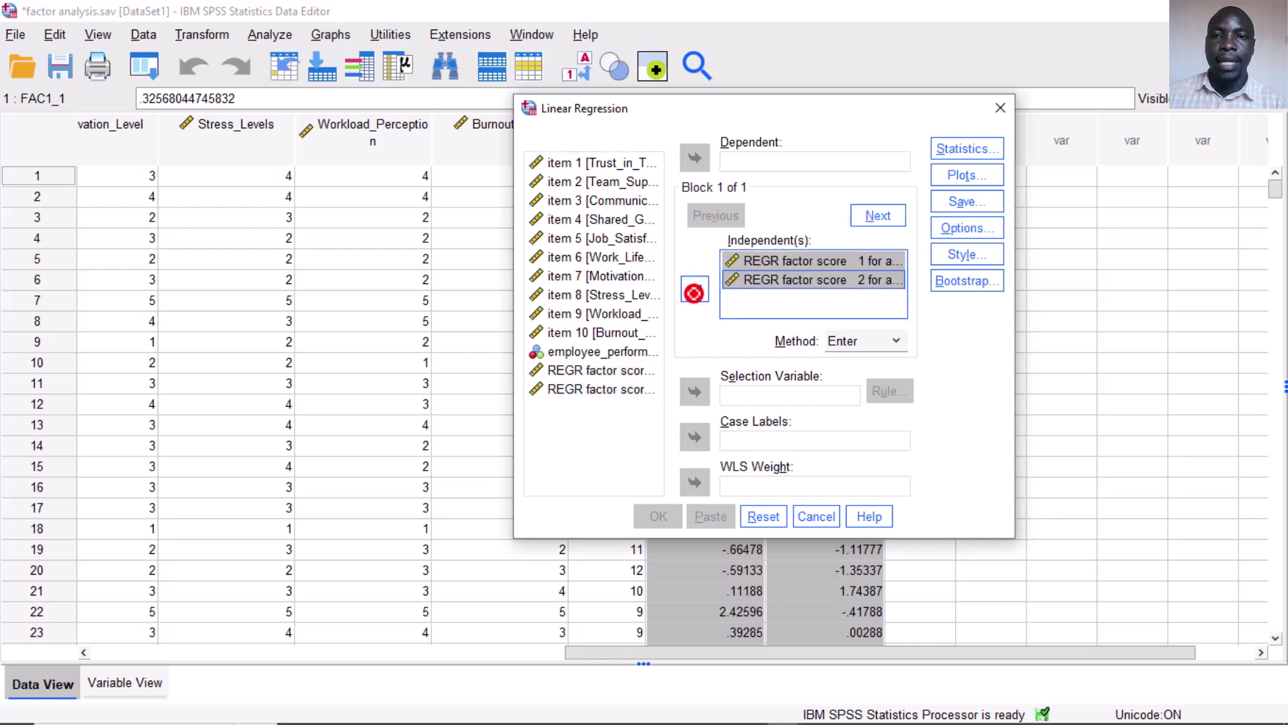
click(608, 350)
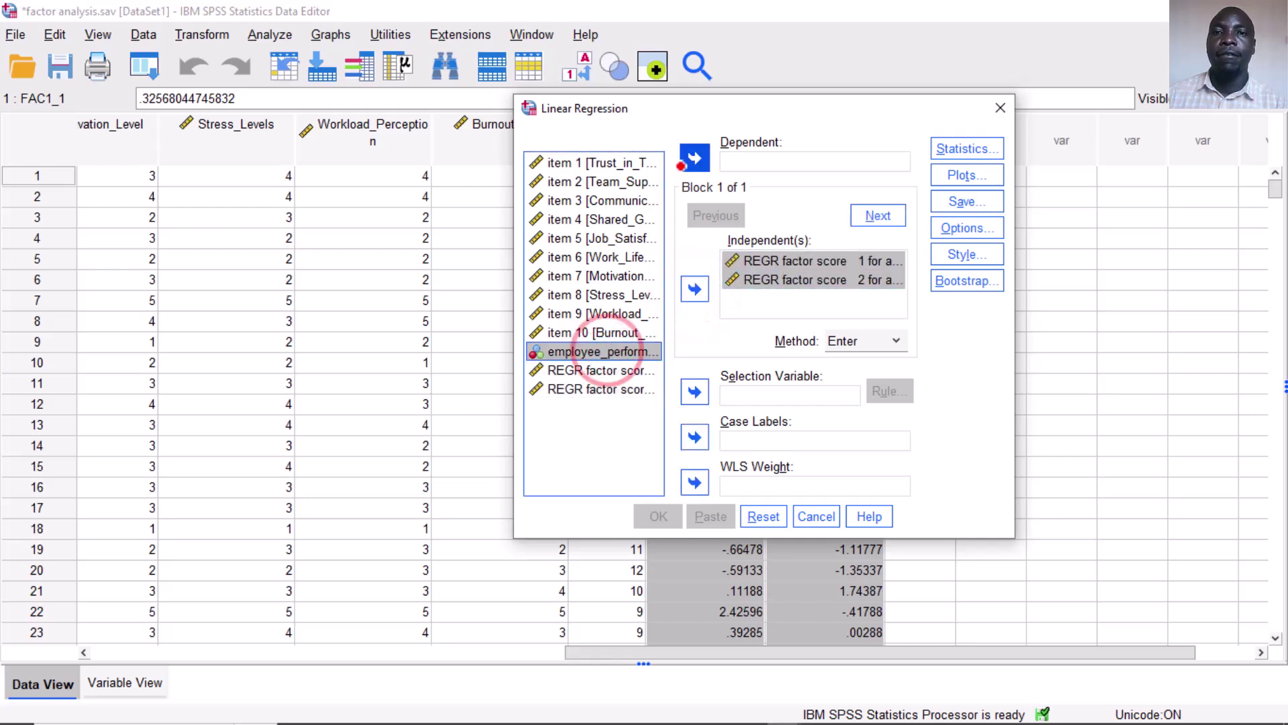
click(694, 158)
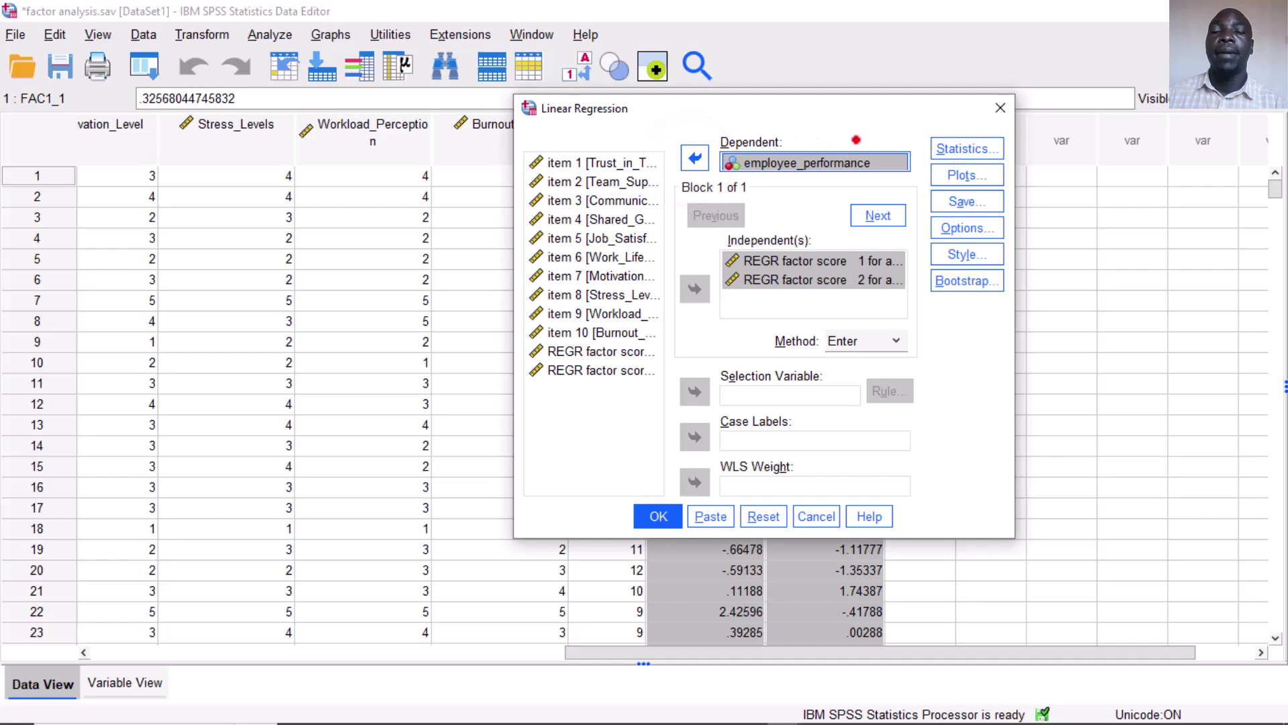
- Add R squared change, descriptives and collinearity diagnostics to the linear regression statistics
click(940, 209)
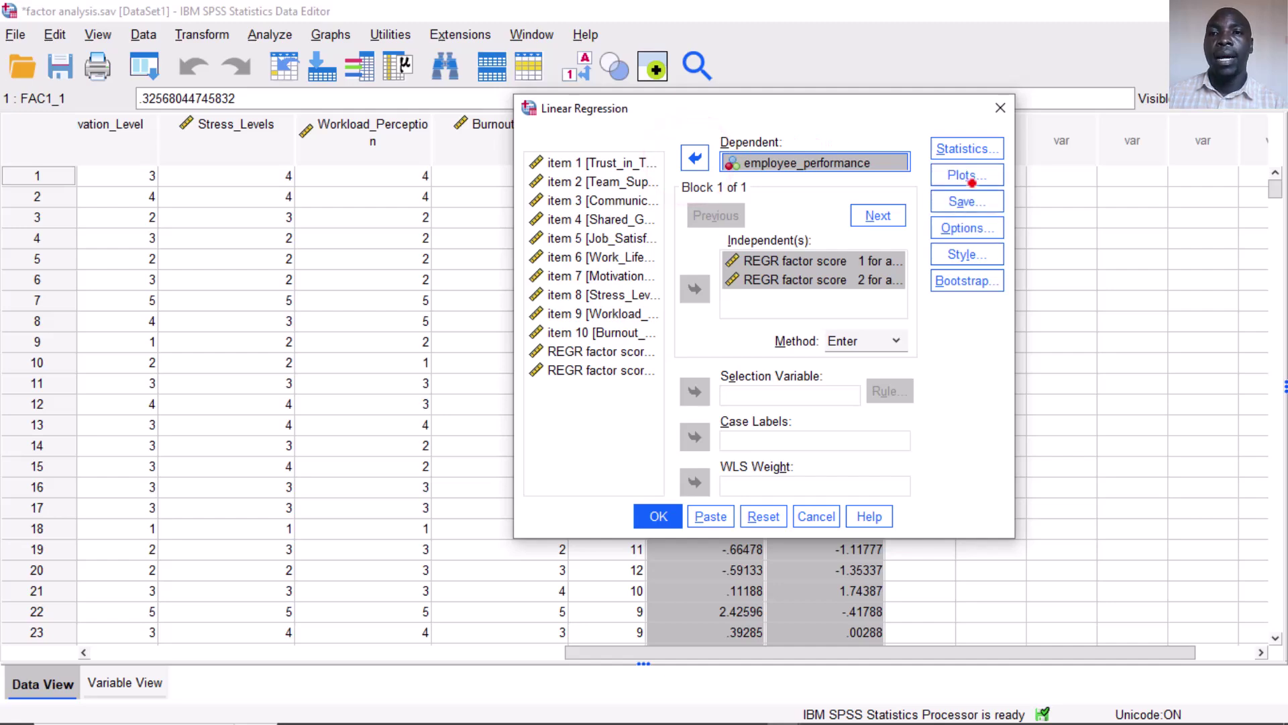
click(975, 156)
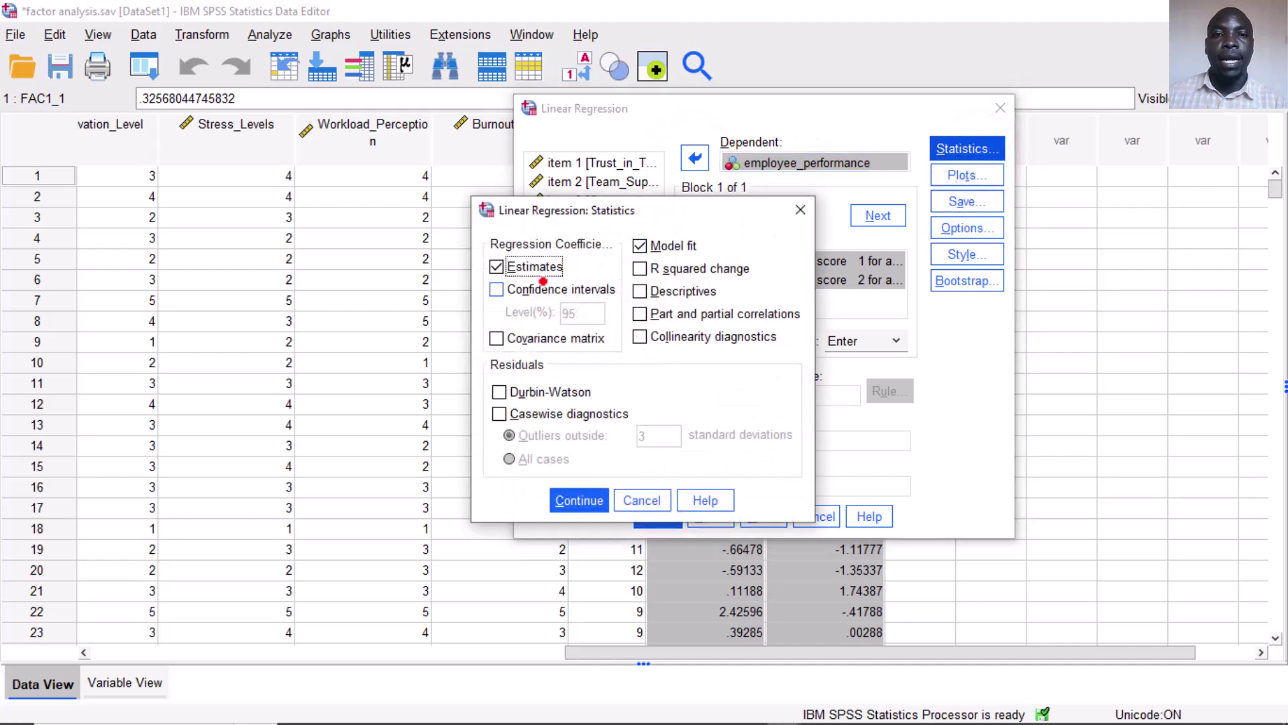
click(640, 269)
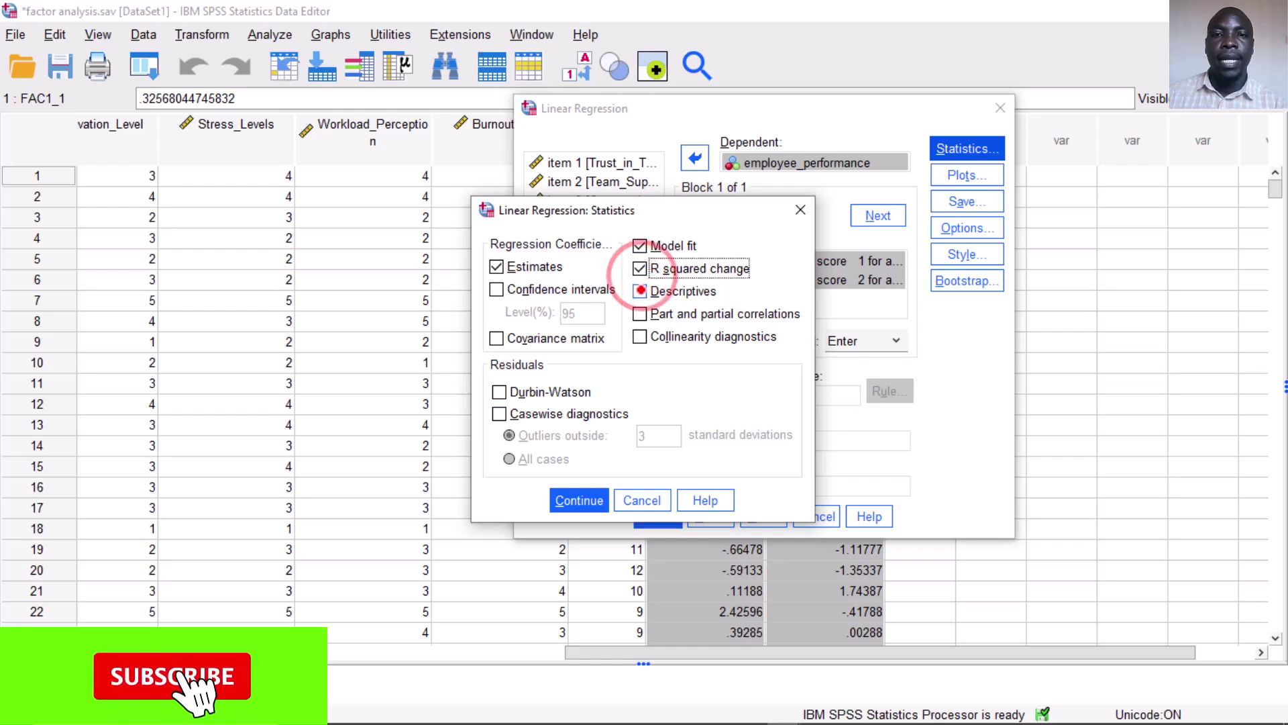
click(640, 292)
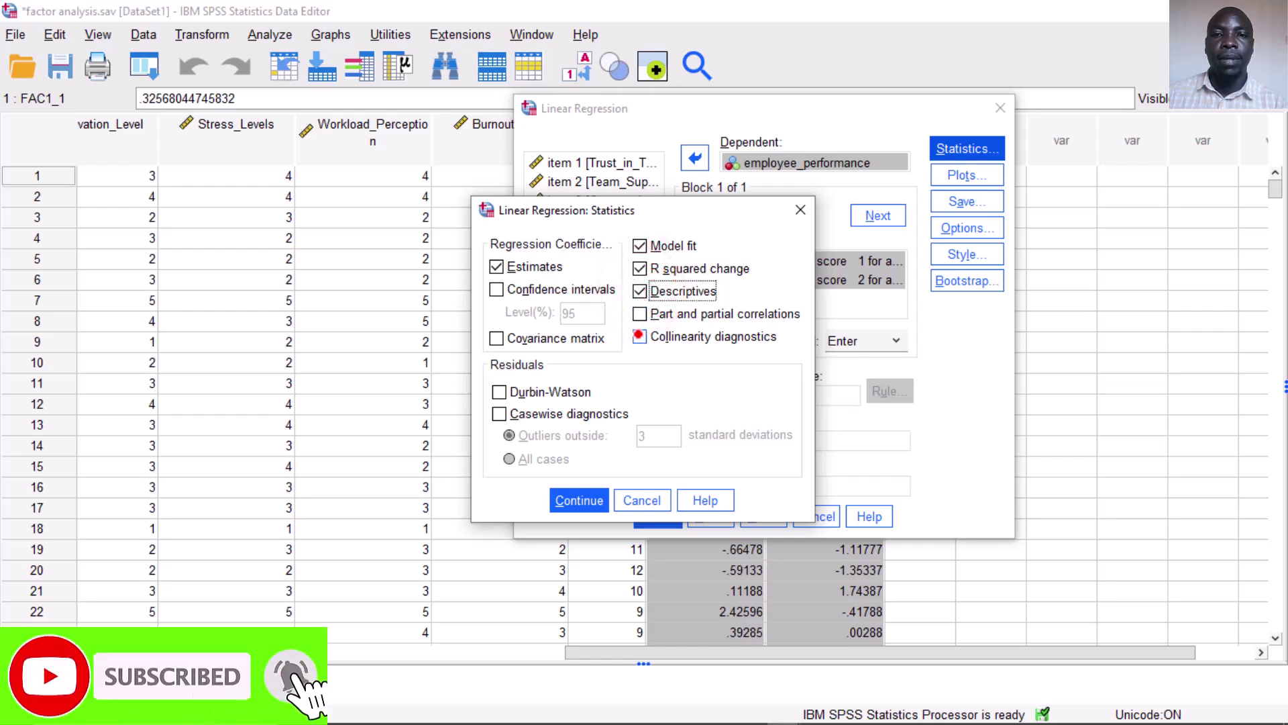
click(639, 336)
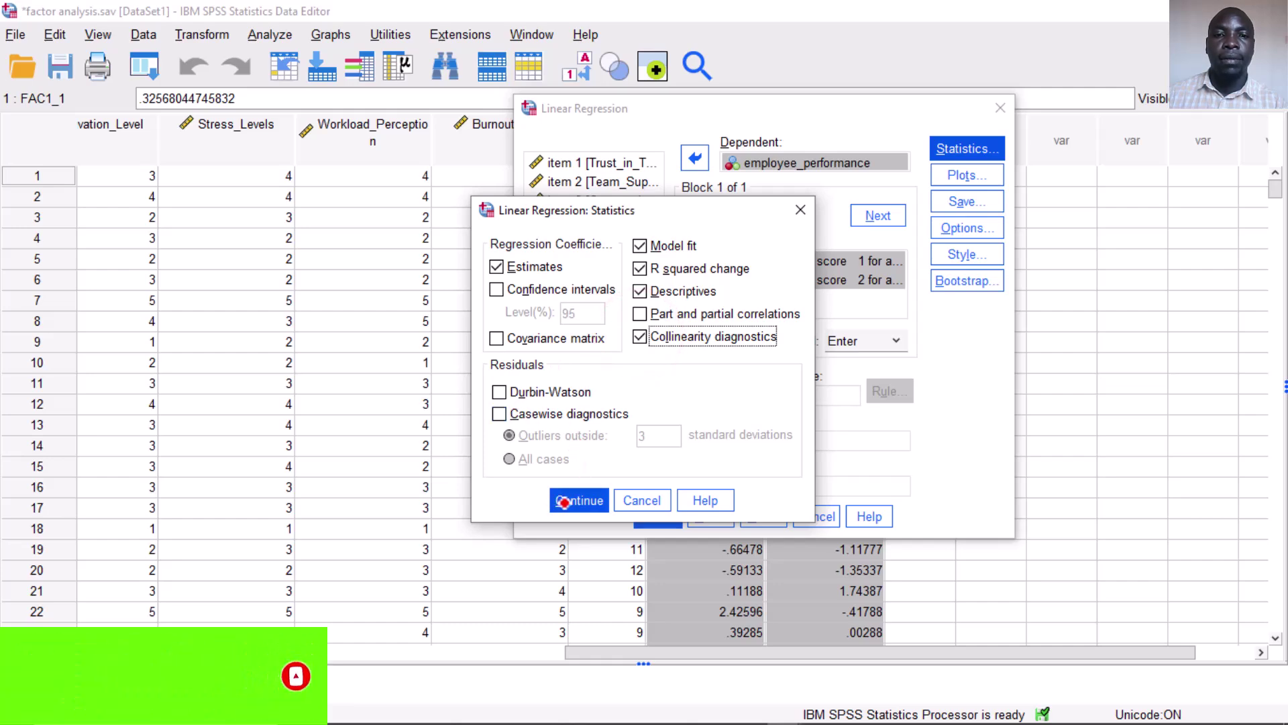
click(563, 500)
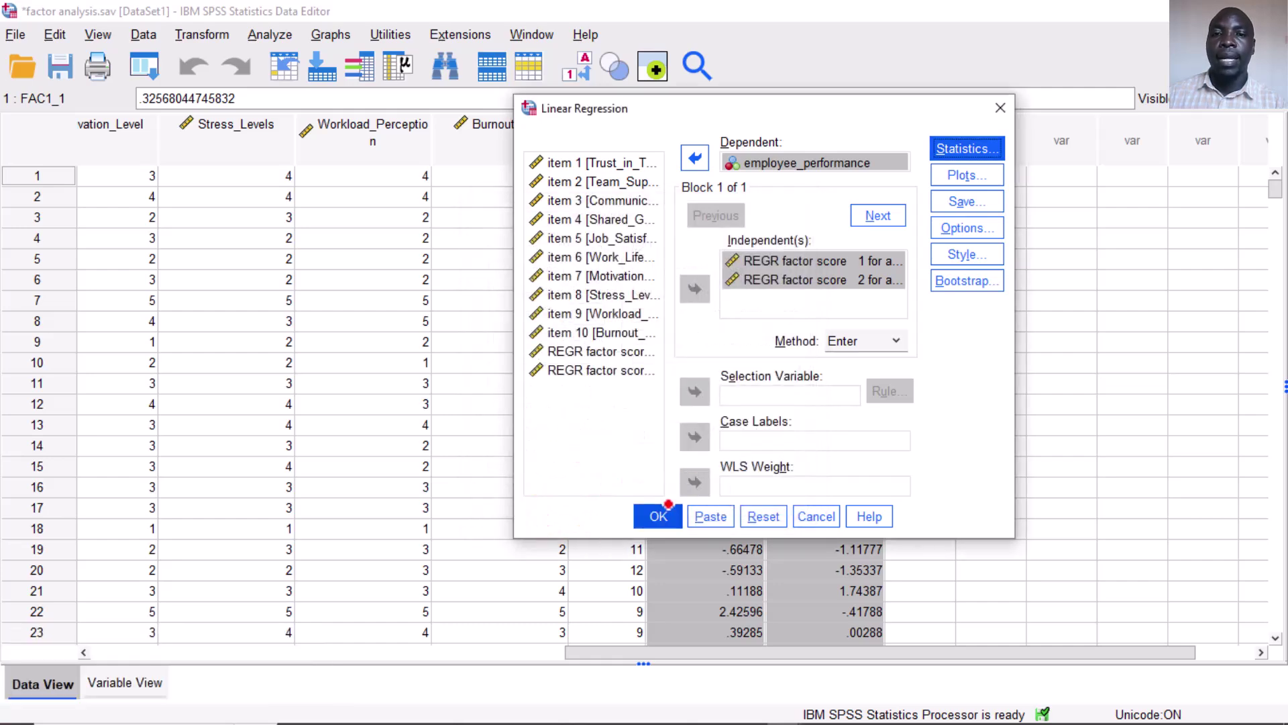
- Run the linear regression and view its Coefficients and Collinearity Diagnostics tables
click(660, 515)
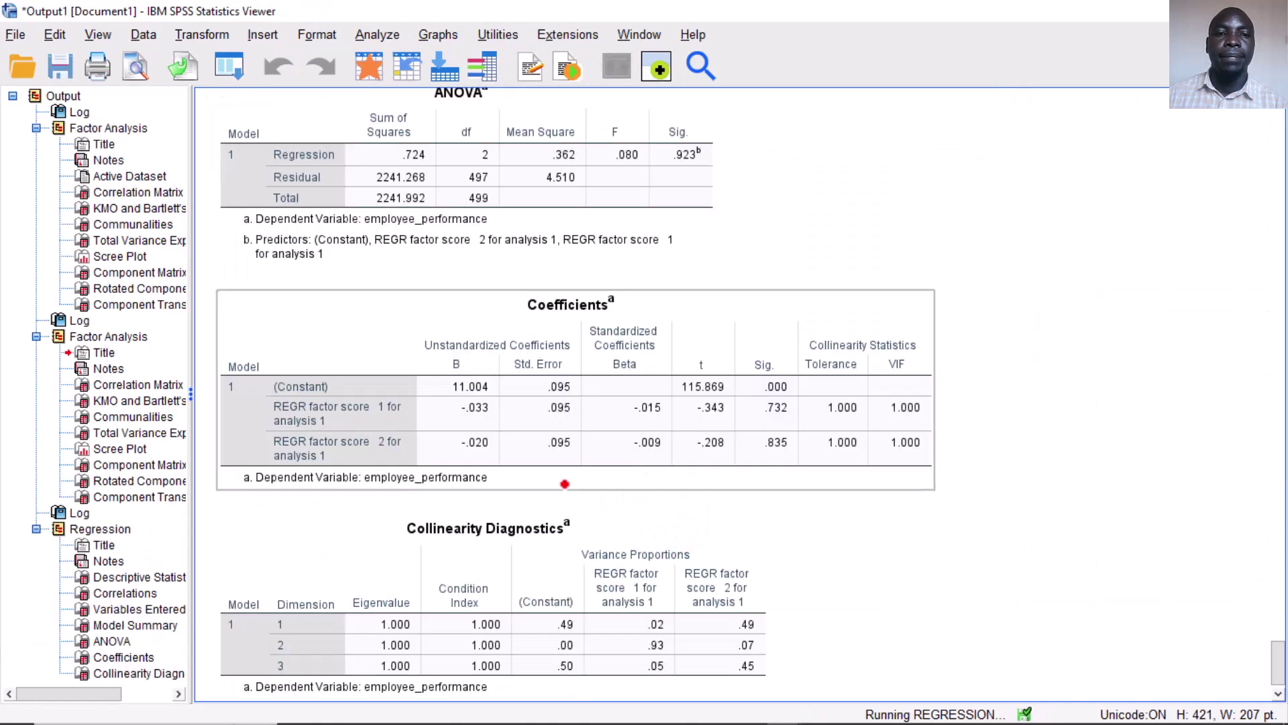
scroll(584, 484, down, 5)
scroll(564, 484, down, 10)
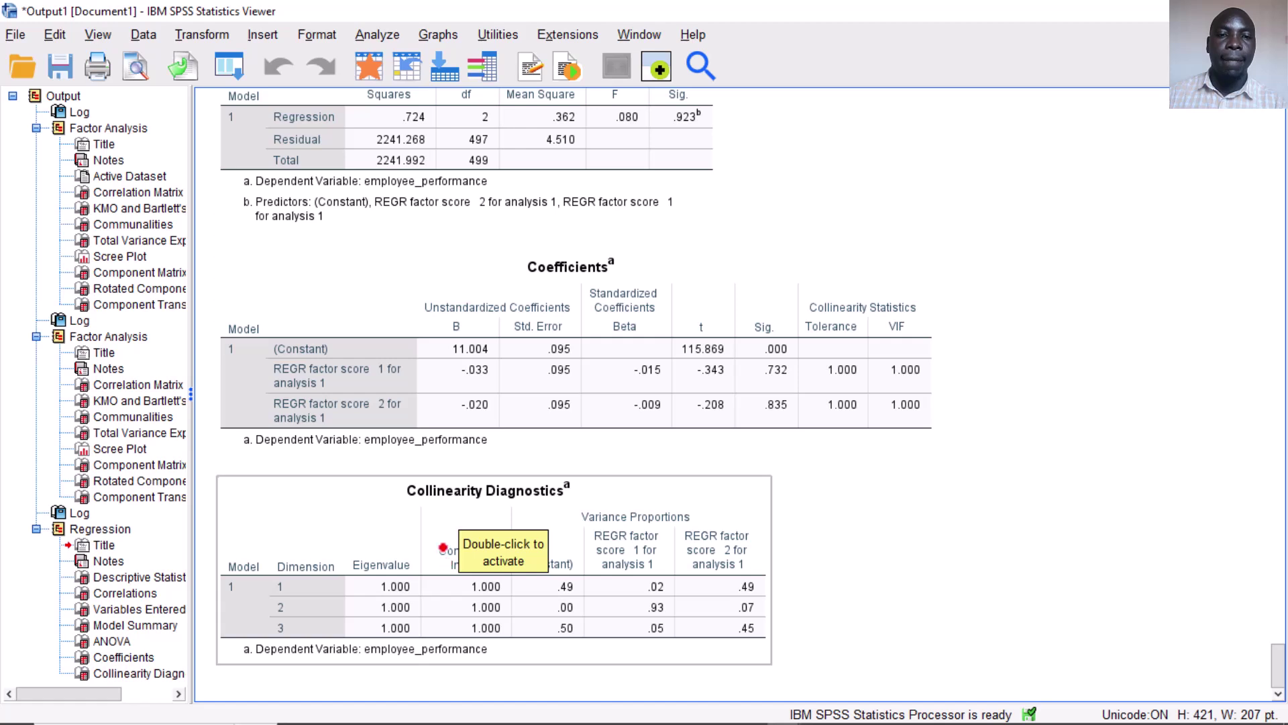
- Review the regression Coefficients table, and inspect the FAC1_1 and FAC2_1 score columns in the factor analysis.sav data
click(432, 375)
click(581, 306)
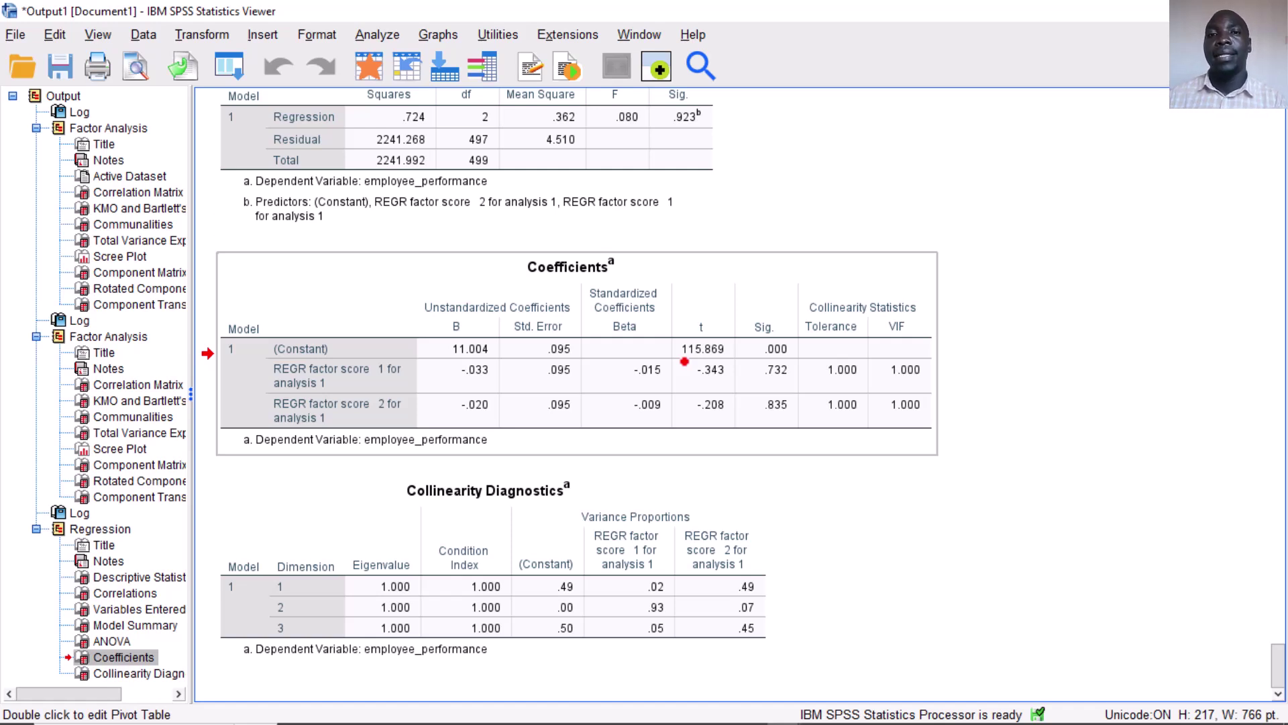
key(alt+Tab)
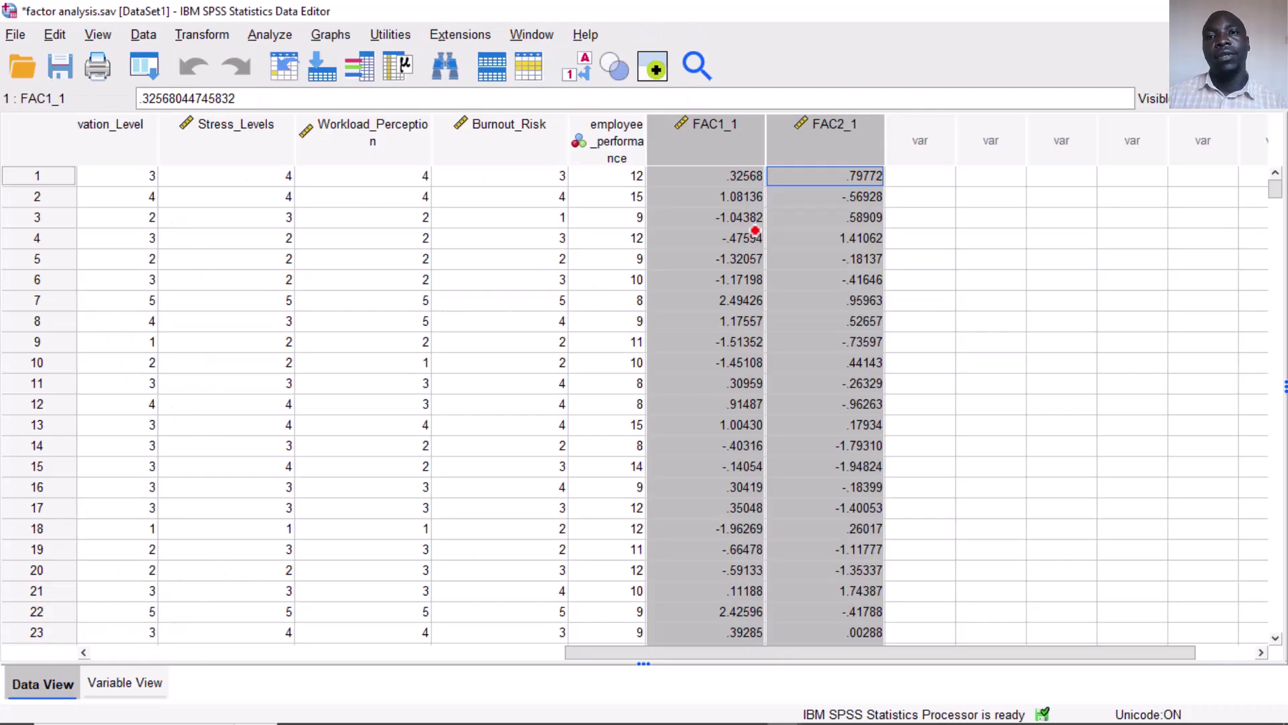
drag(726, 146, 795, 146)
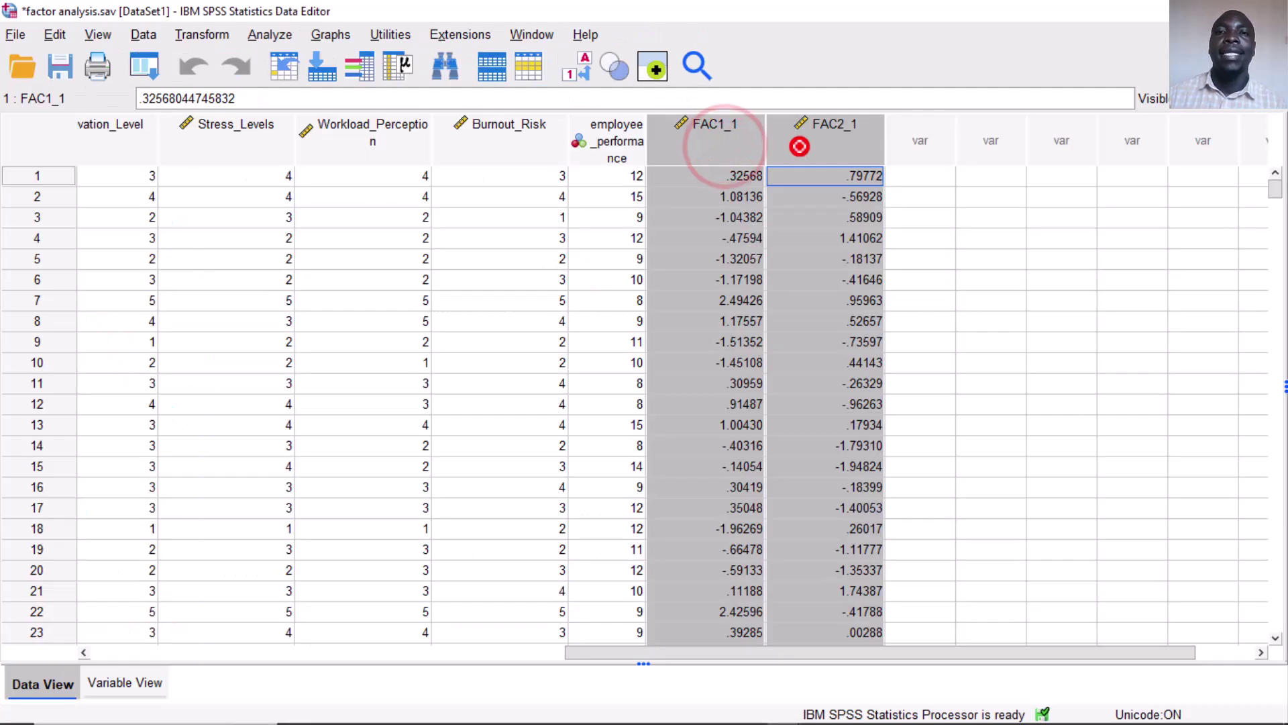
click(775, 218)
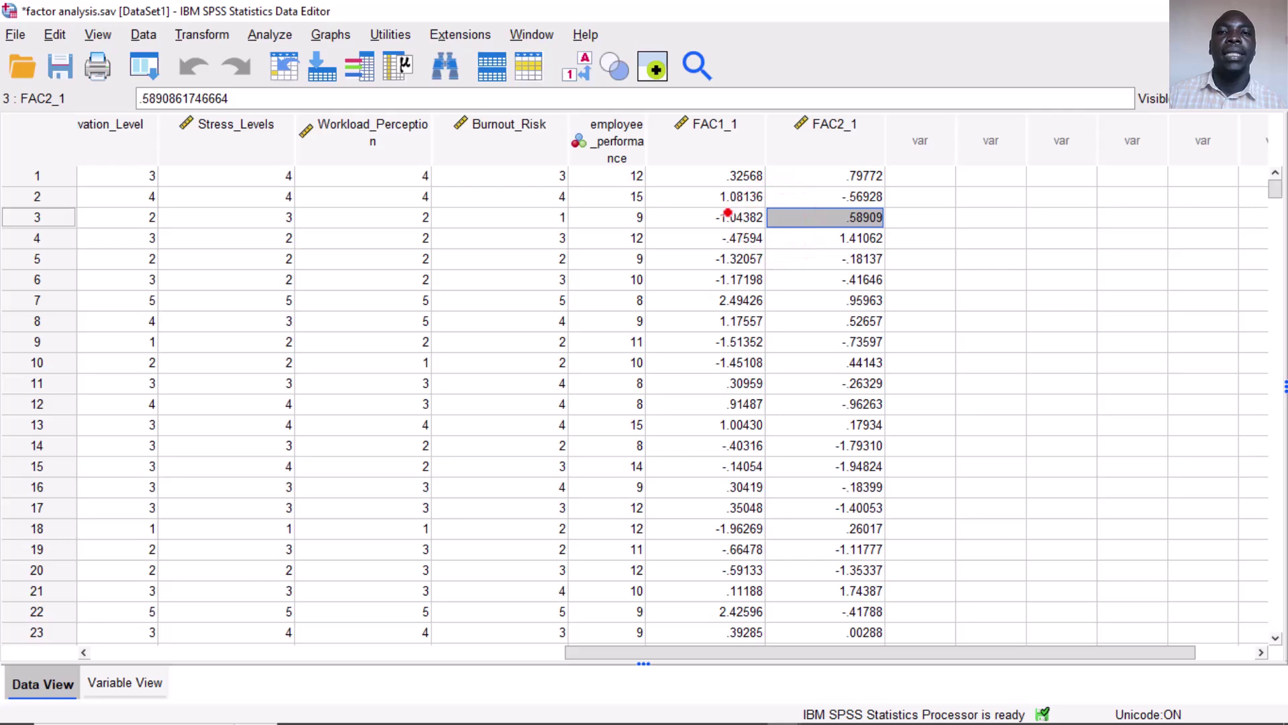
click(729, 177)
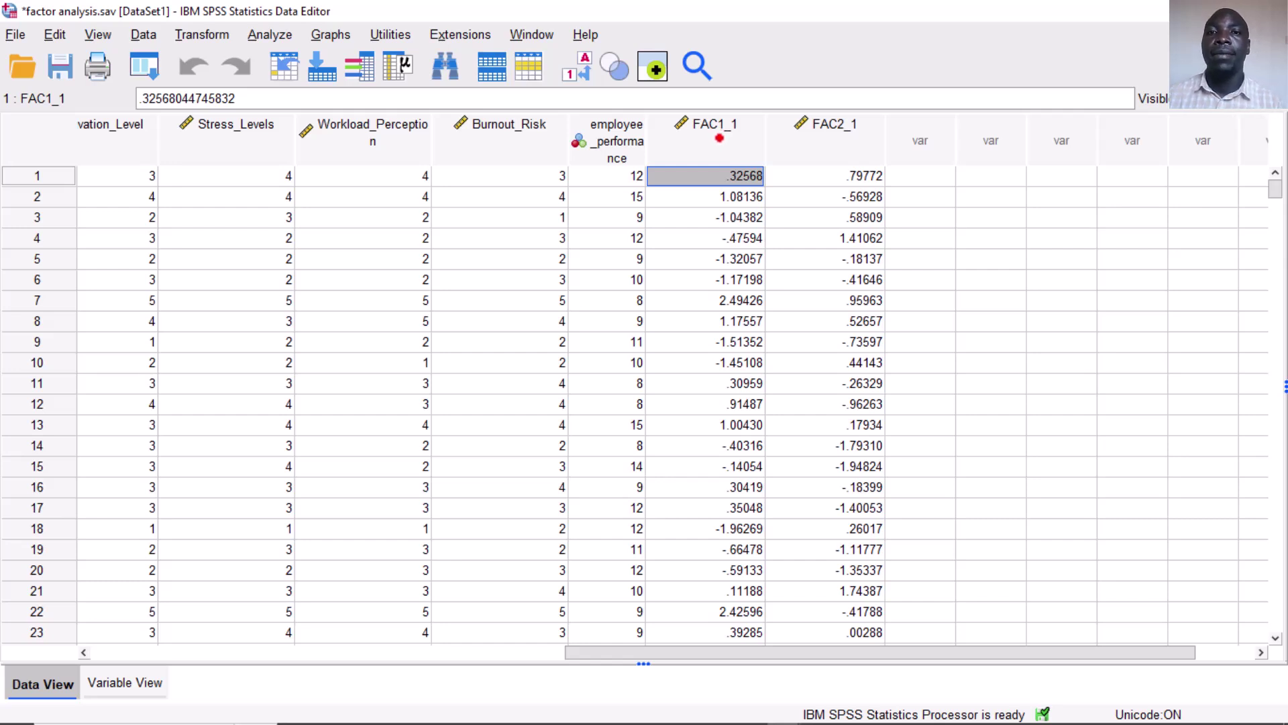
mouse_move(719, 137)
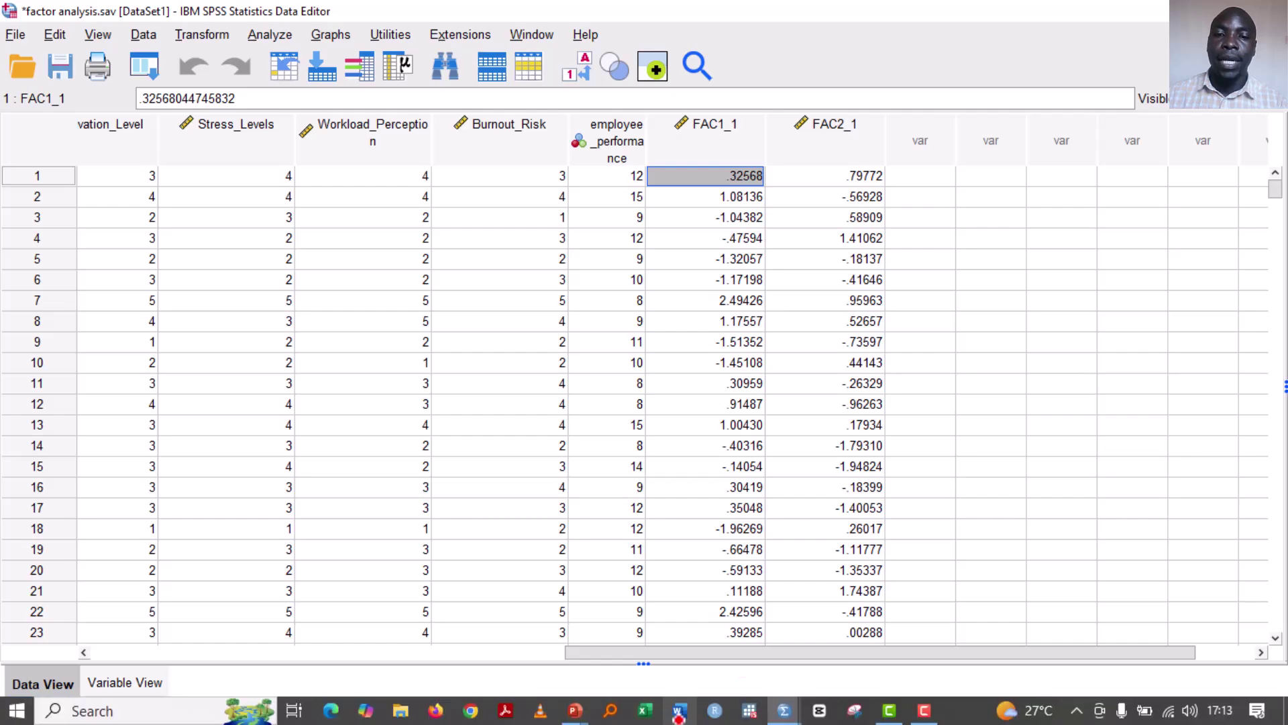
- Switch to the PowerPoint slide "Factors vs outcome" and circle the item lists under Team Dynamics and Job Satisfaction with freehand ink
click(575, 710)
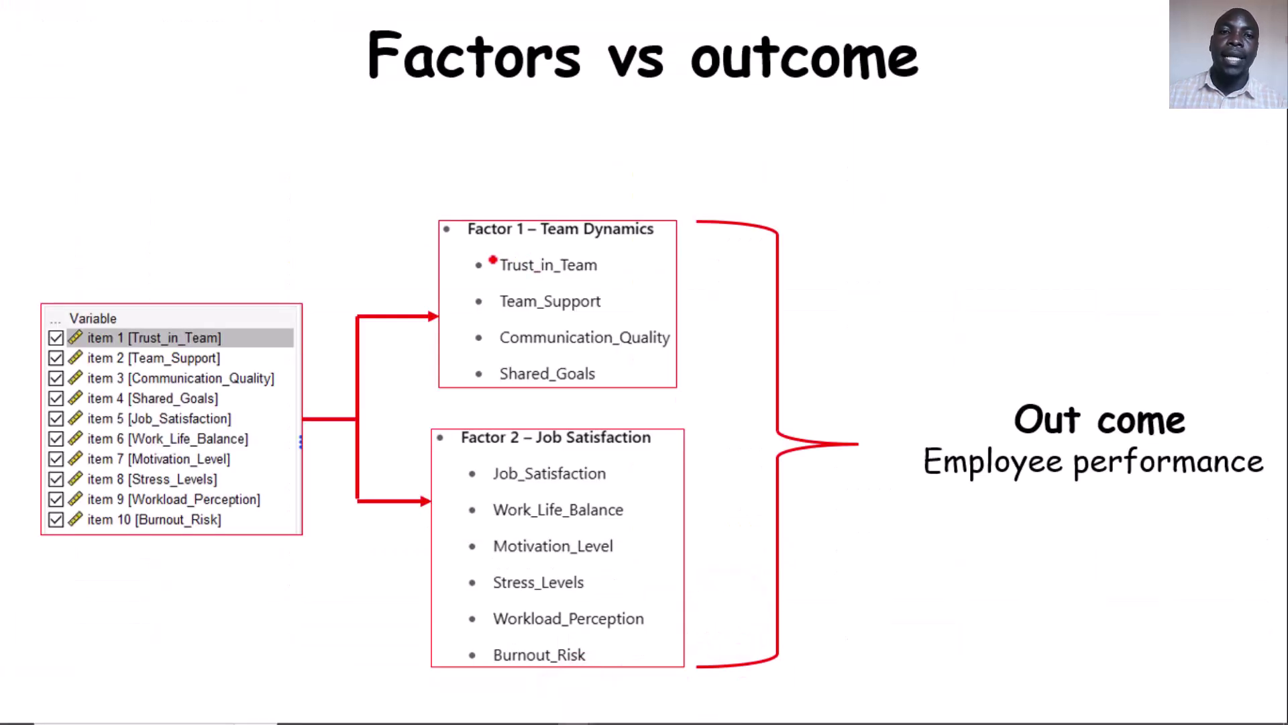
mouse_move(479, 260)
mouse_down()
mouse_move(464, 316)
mouse_move(469, 386)
mouse_move(571, 365)
mouse_move(538, 265)
mouse_move(477, 261)
mouse_up()
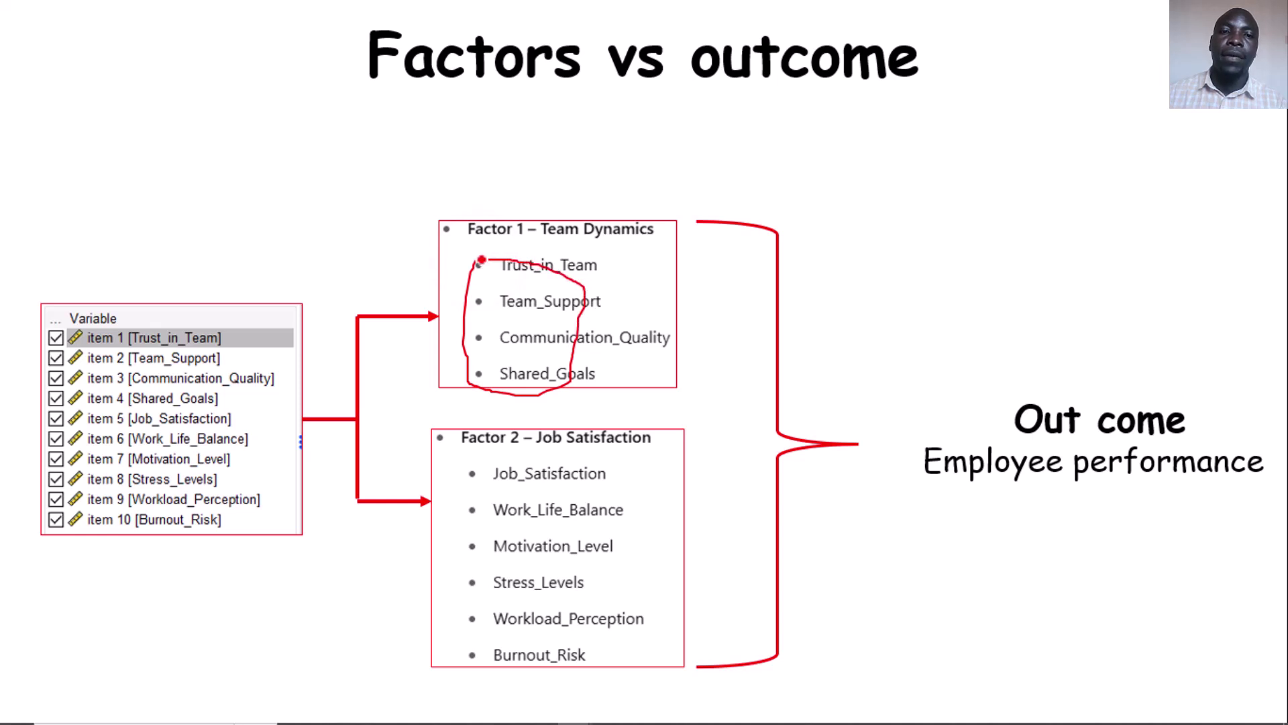
mouse_move(528, 462)
mouse_down()
mouse_move(494, 473)
mouse_move(488, 605)
mouse_up()
mouse_move(528, 660)
mouse_down()
mouse_move(558, 517)
mouse_move(526, 478)
mouse_up()
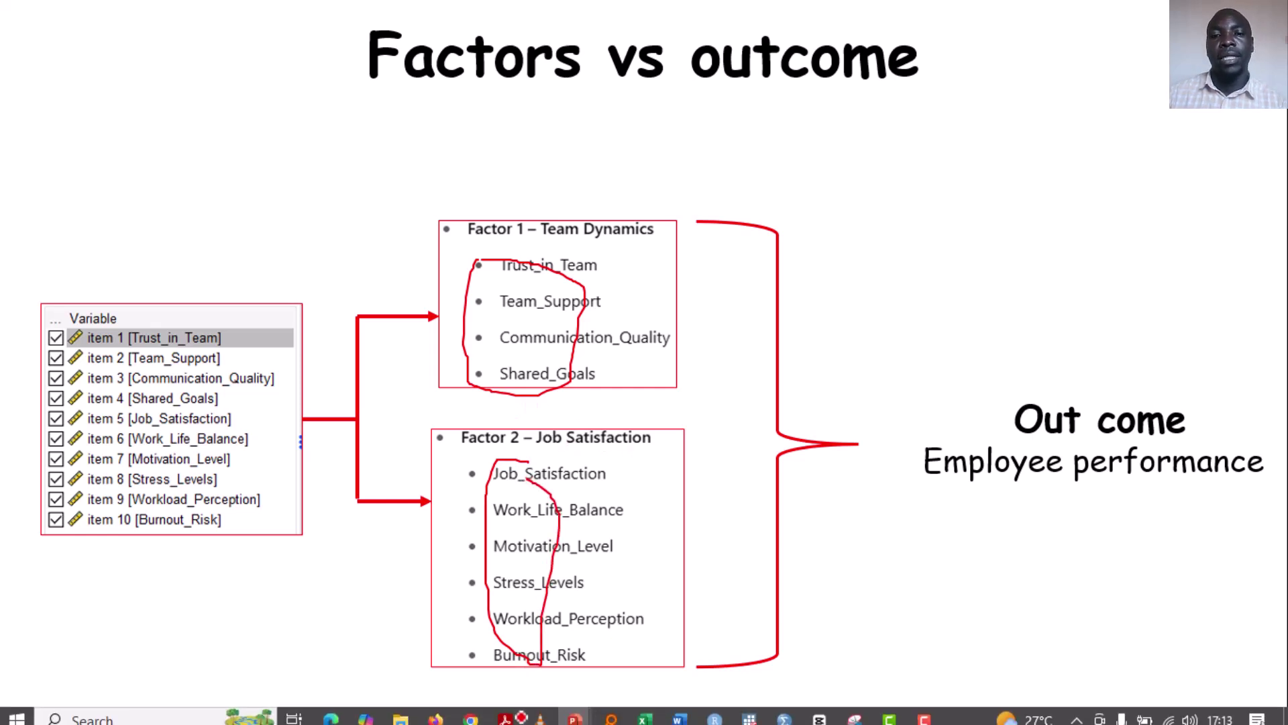
- Switch back to the factor analysis.sav data in SPSS and start a Compute Variable with team as the target variable
key(alt+Tab)
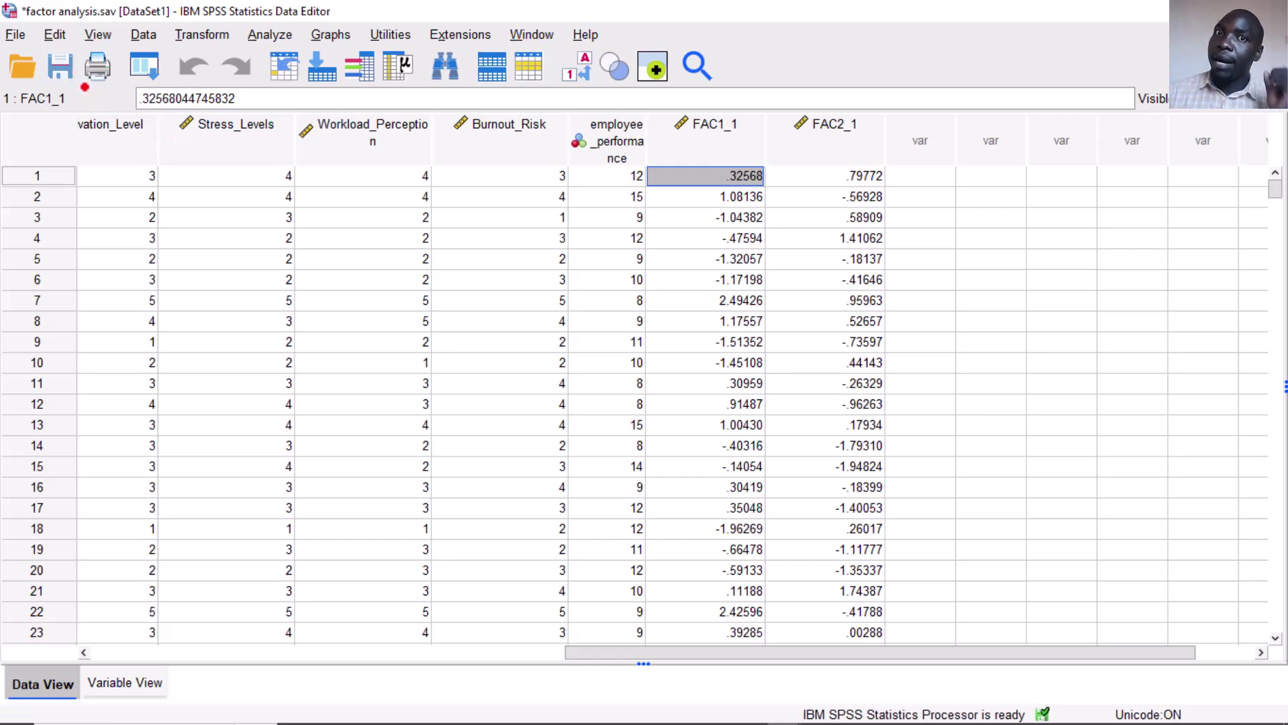
click(203, 34)
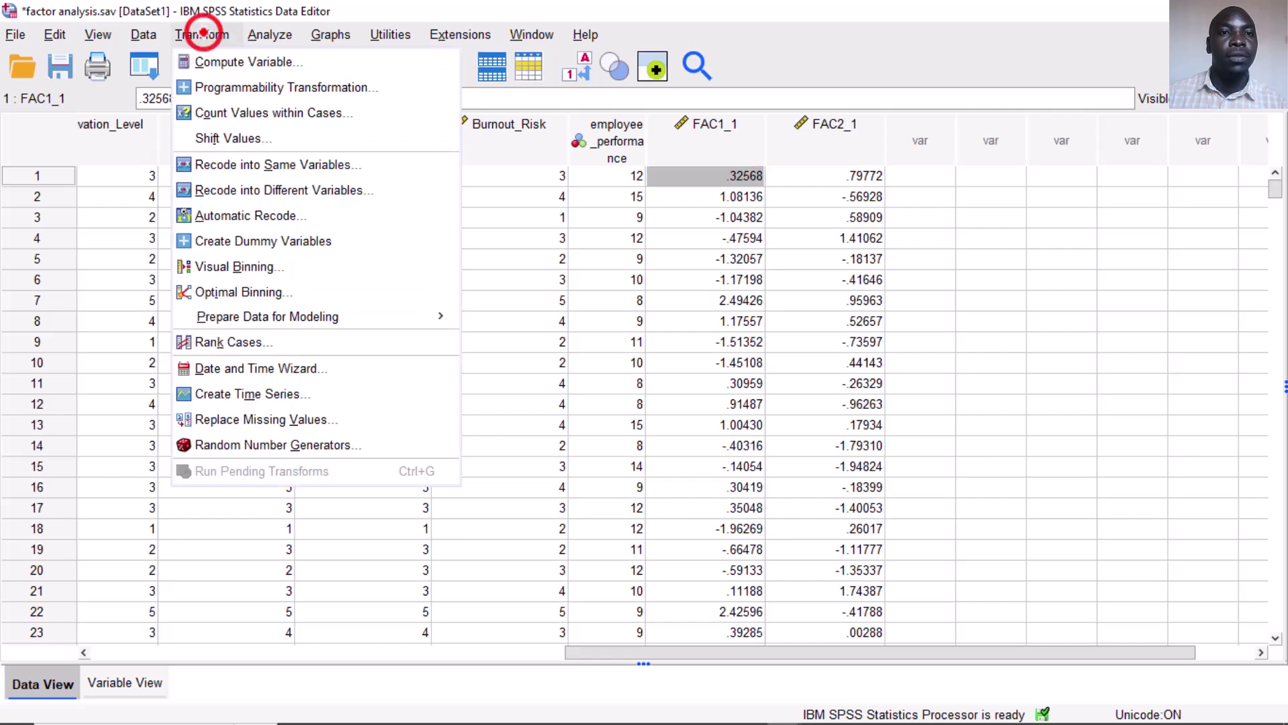
click(231, 56)
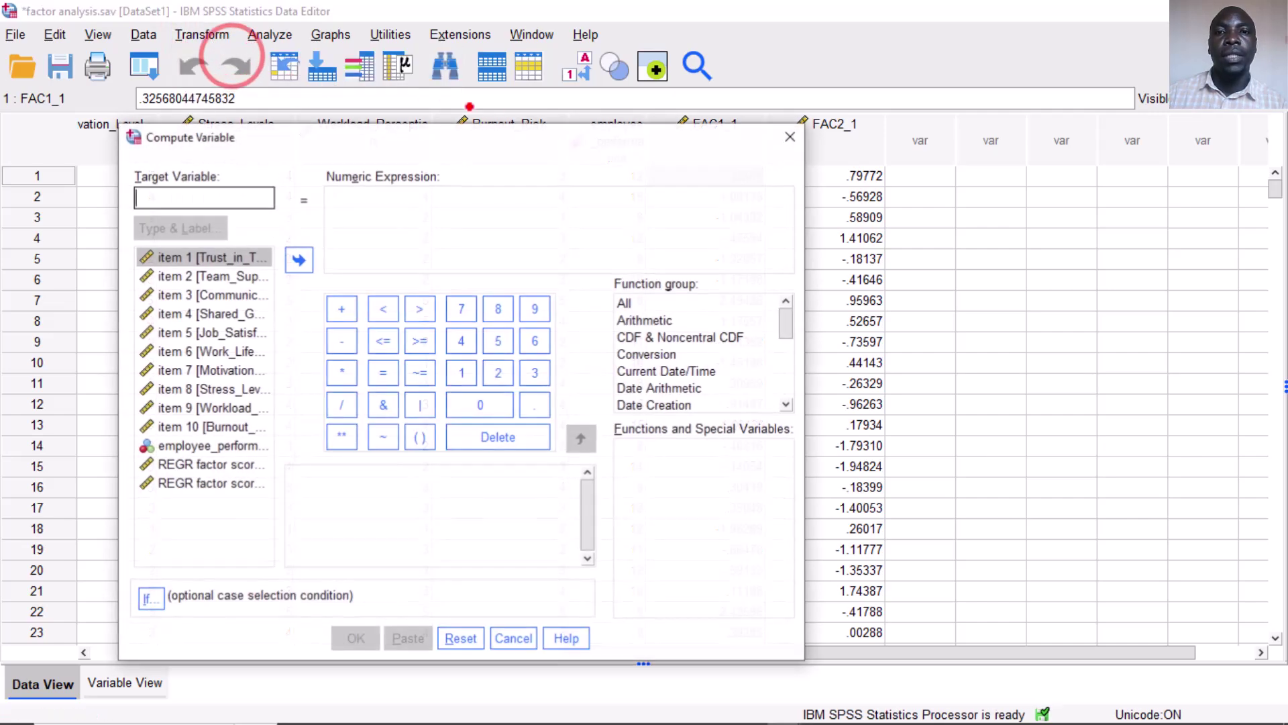
click(208, 197)
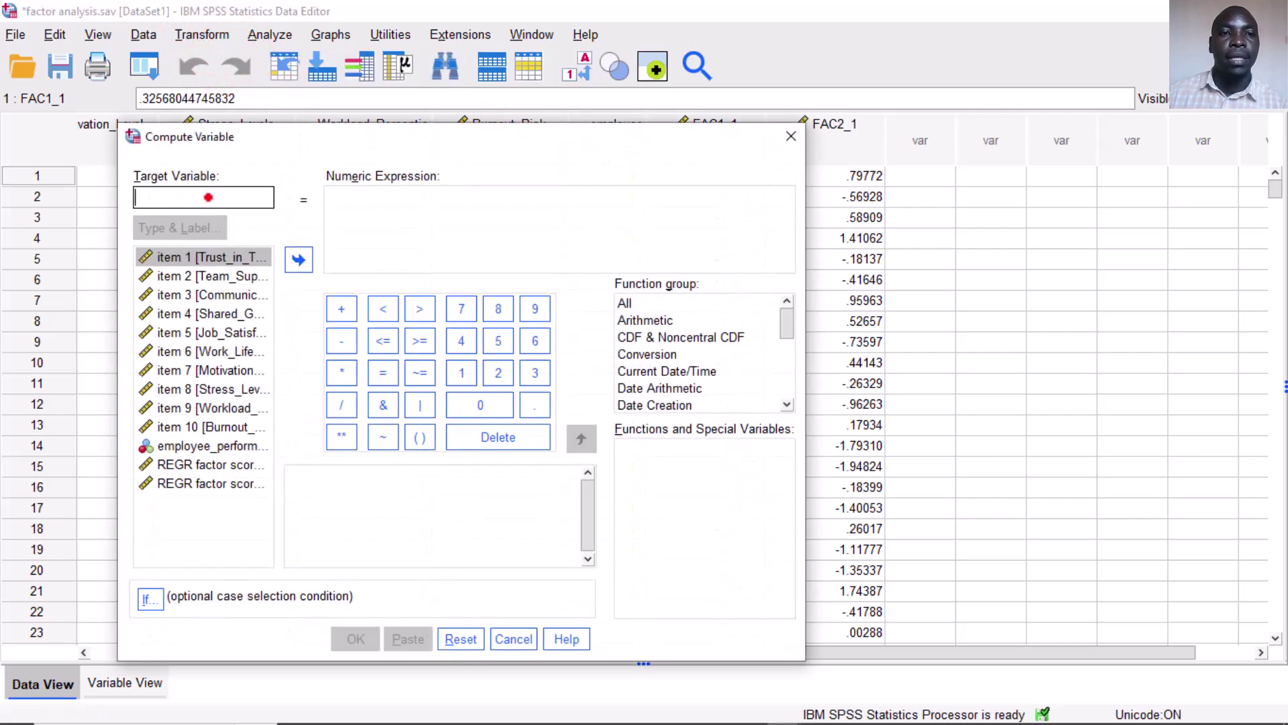
text(team)
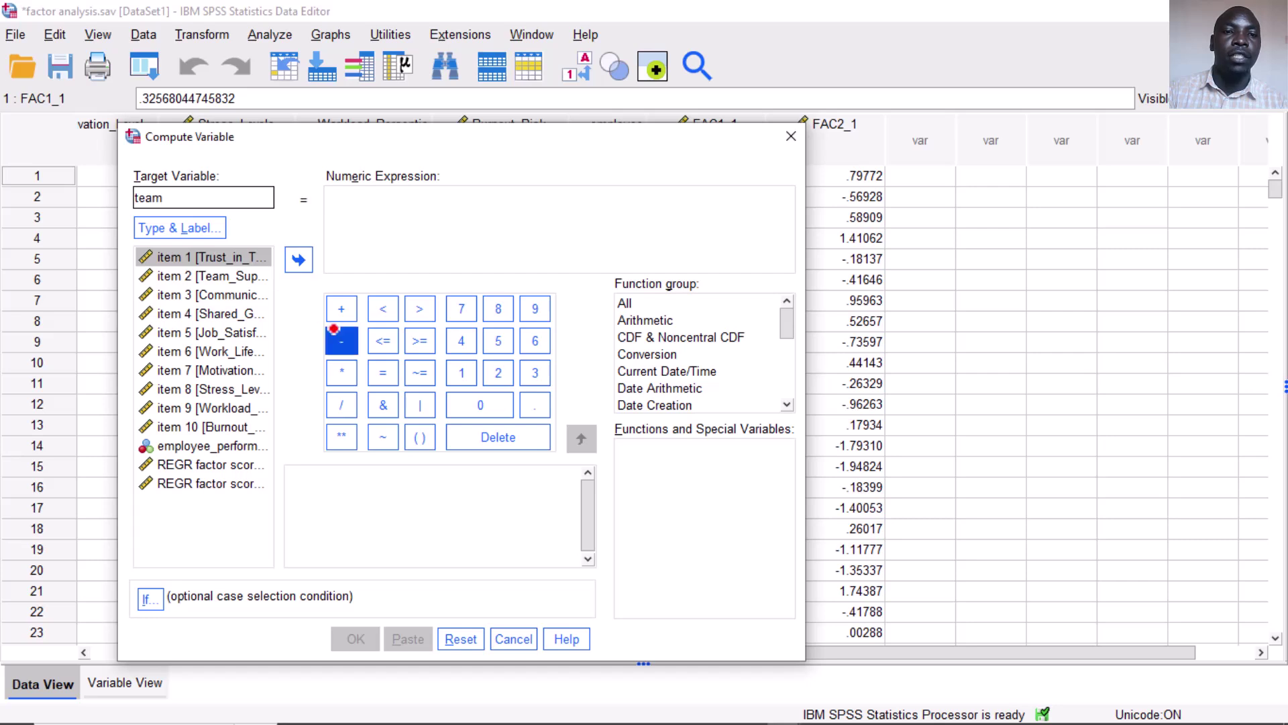
- Insert the Mean function from the All function group into the numeric expression for team
click(624, 302)
click(541, 264)
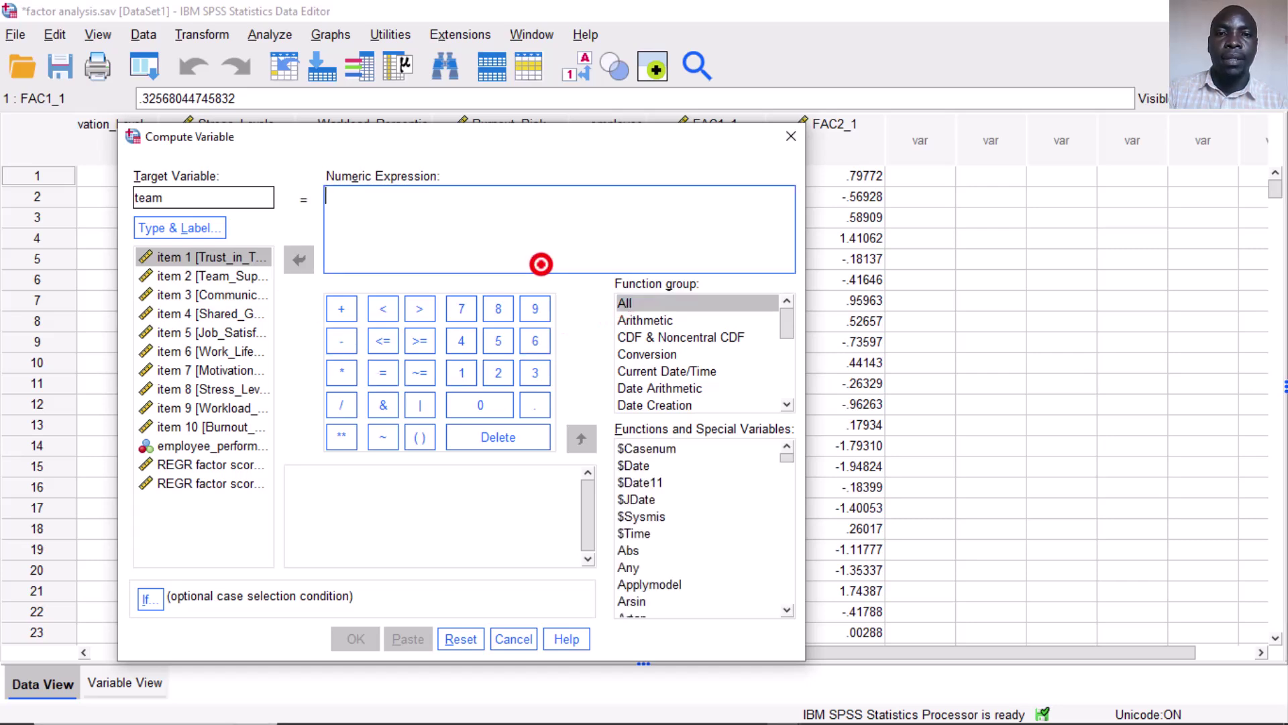
click(630, 300)
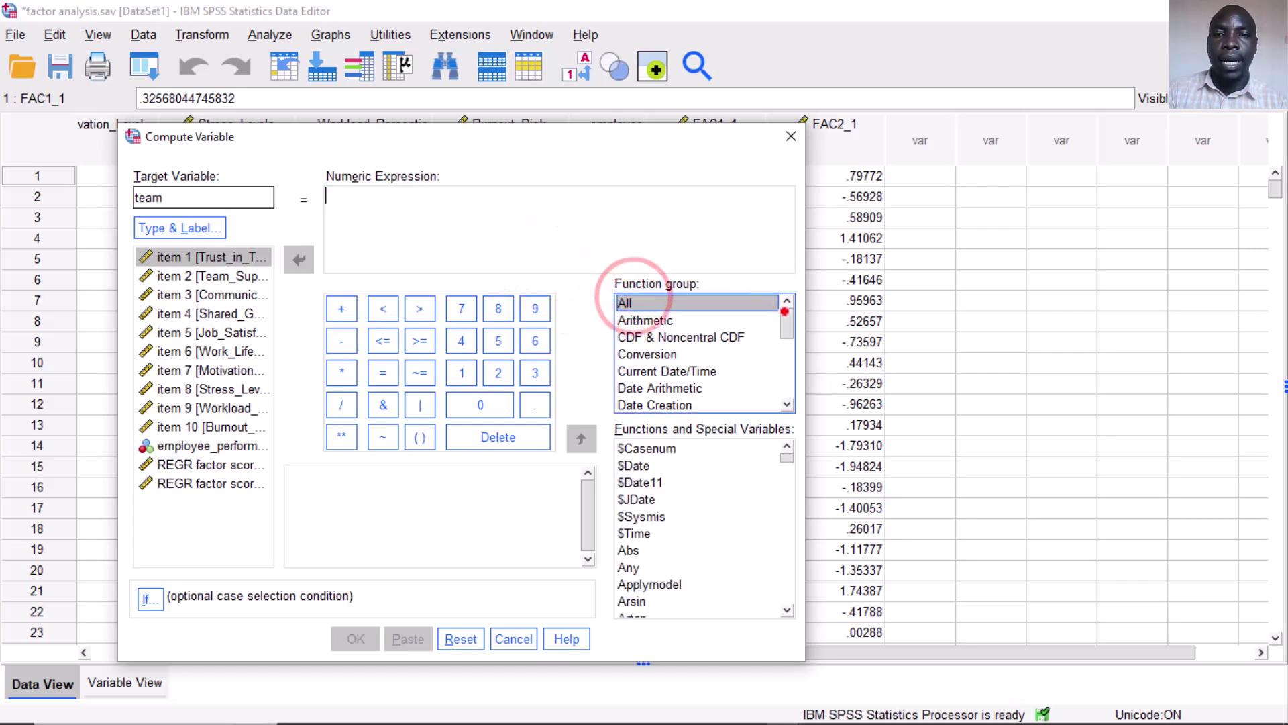
drag(787, 453, 715, 525)
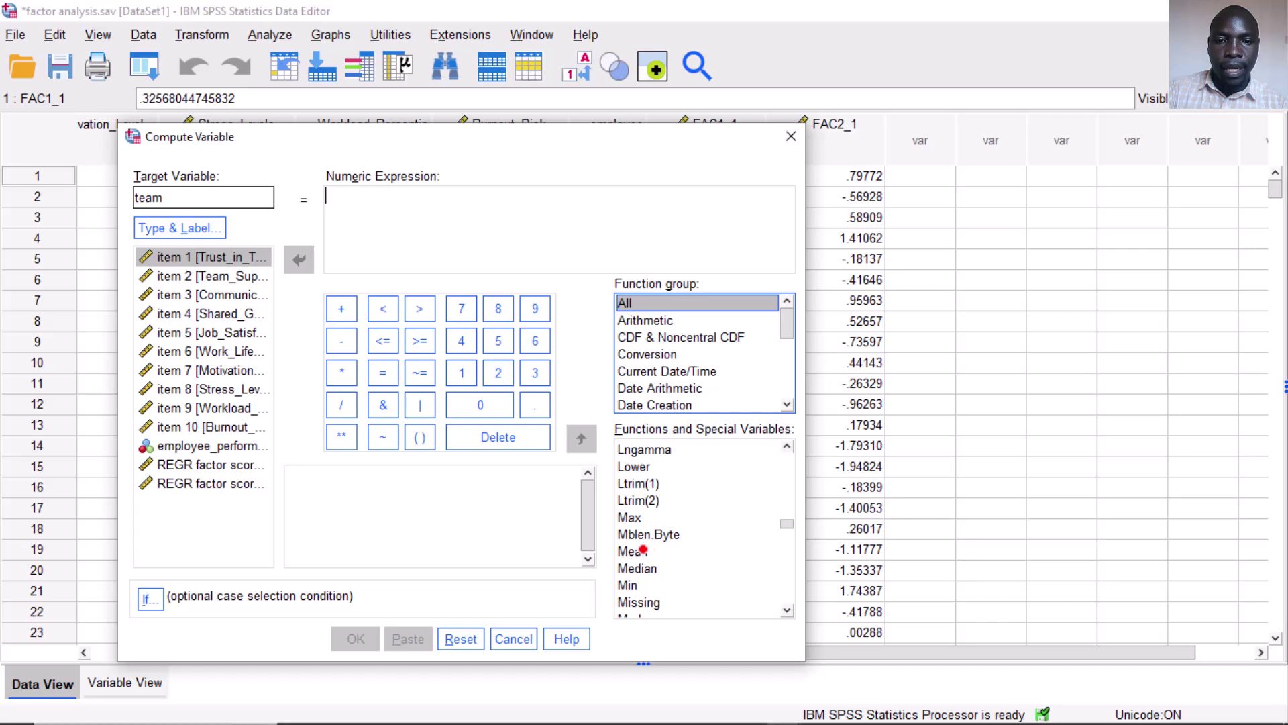
click(655, 550)
click(581, 437)
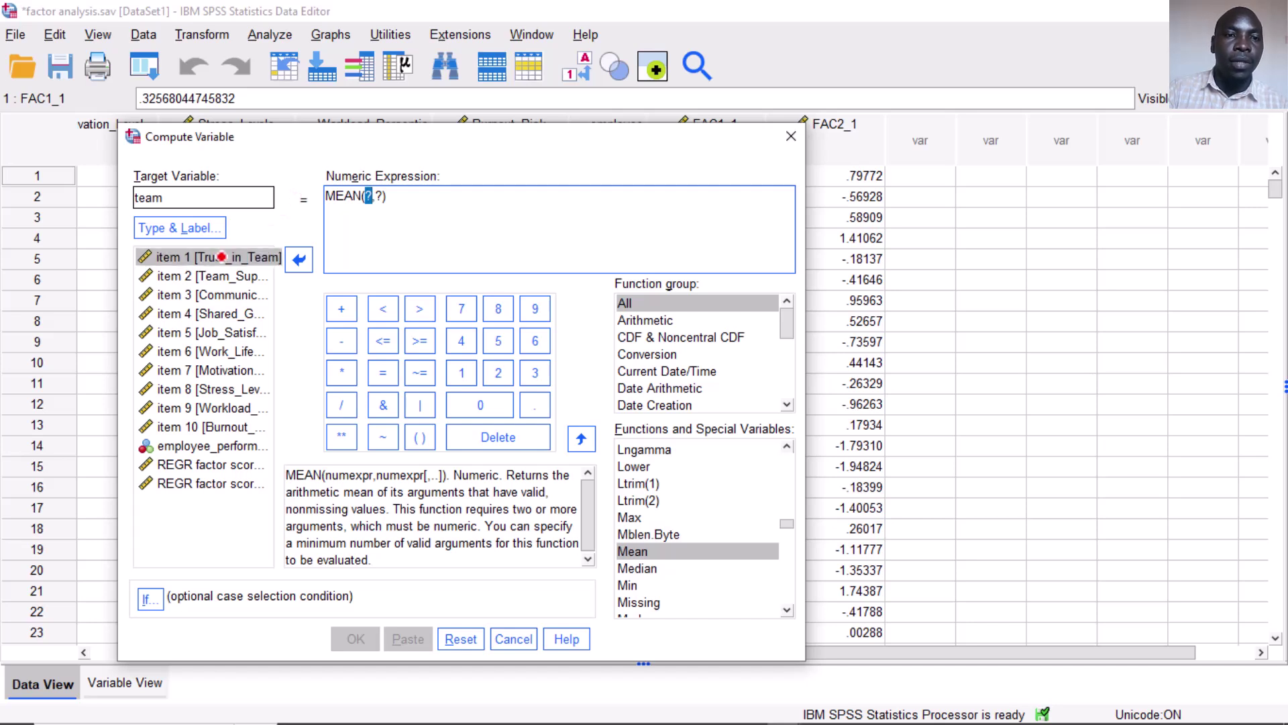
- Complete the expression as MEAN(Trust_in_Team,Team_Support,Communication_Quality,Shared_Goals) without leftover placeholders and compute the team variable
click(221, 256)
click(297, 256)
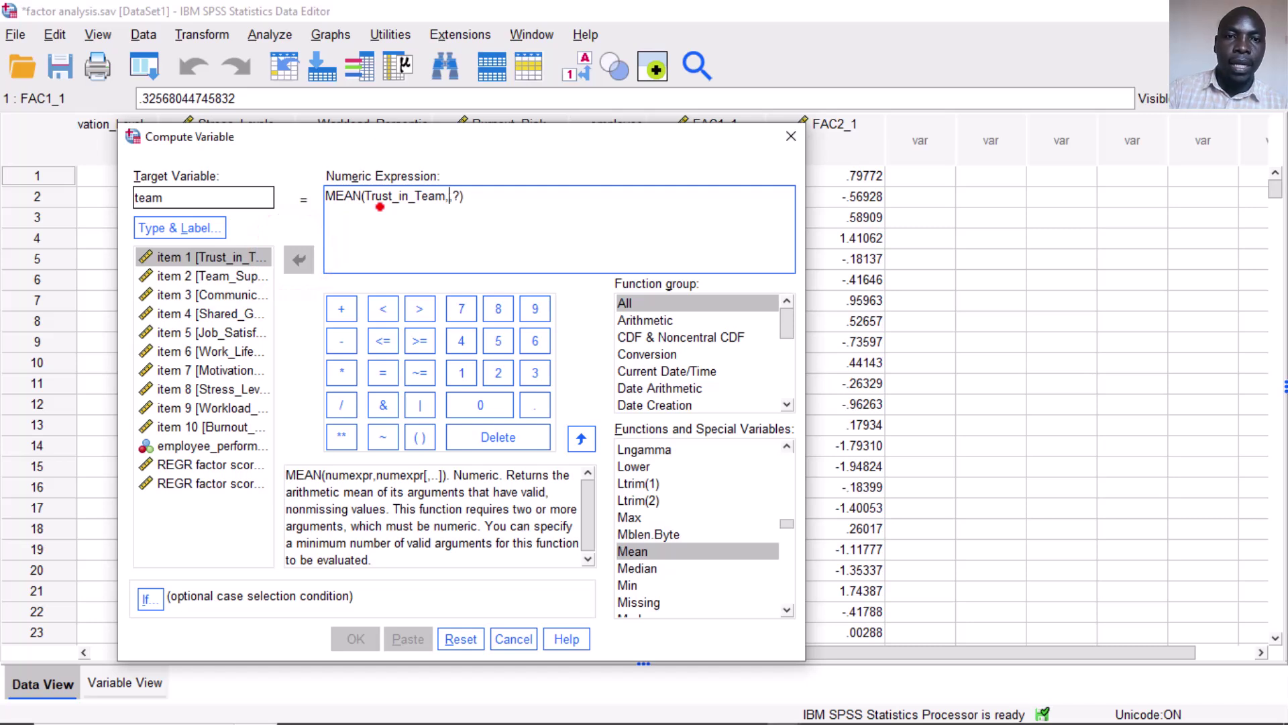
double_click(230, 276)
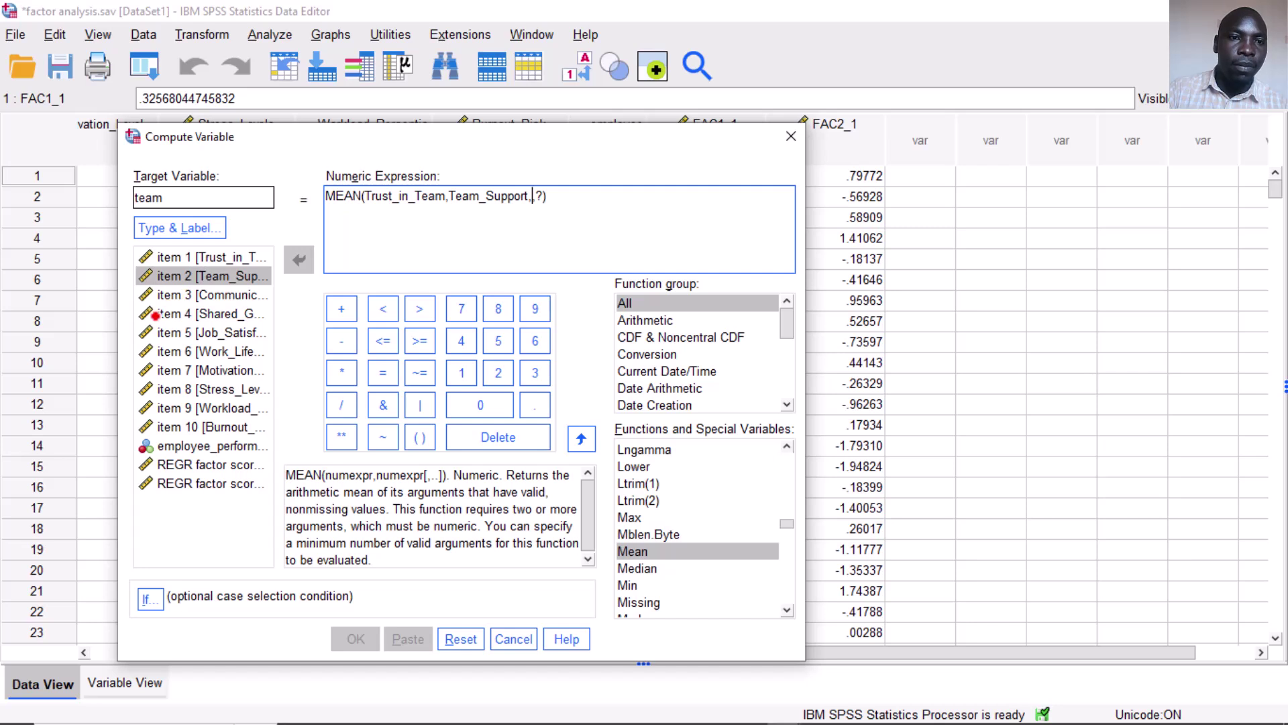
double_click(172, 298)
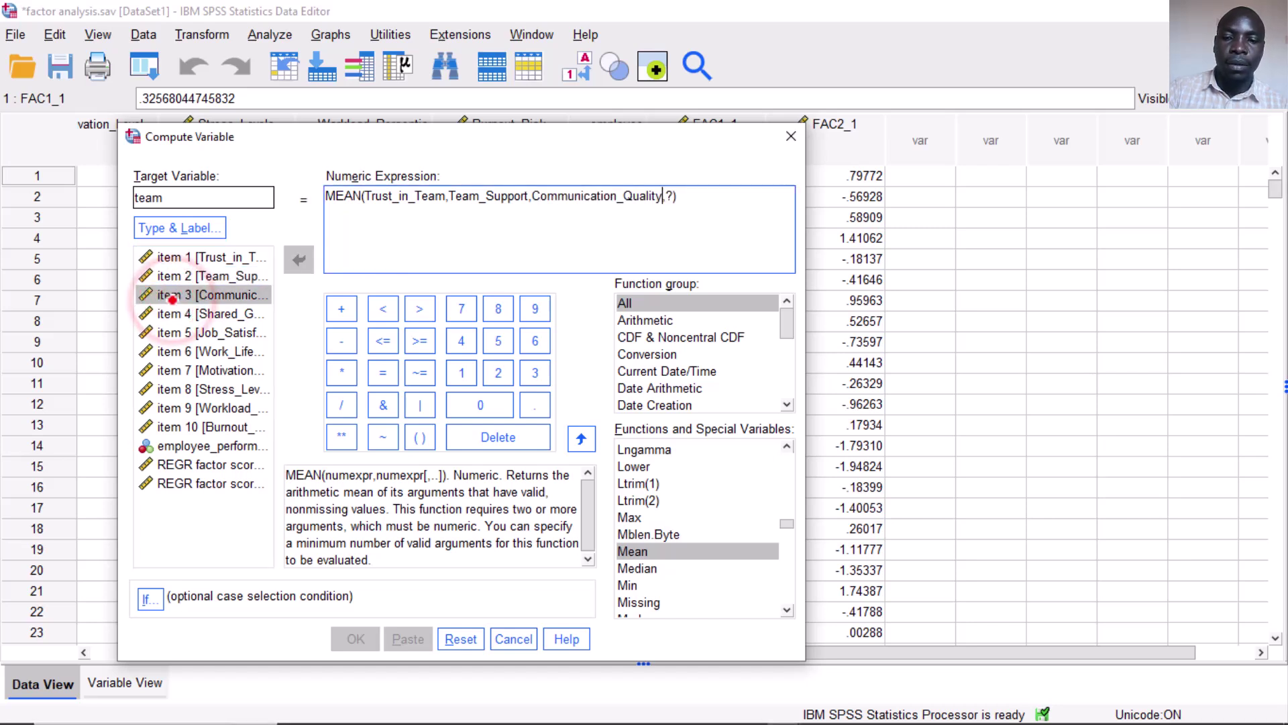
double_click(171, 313)
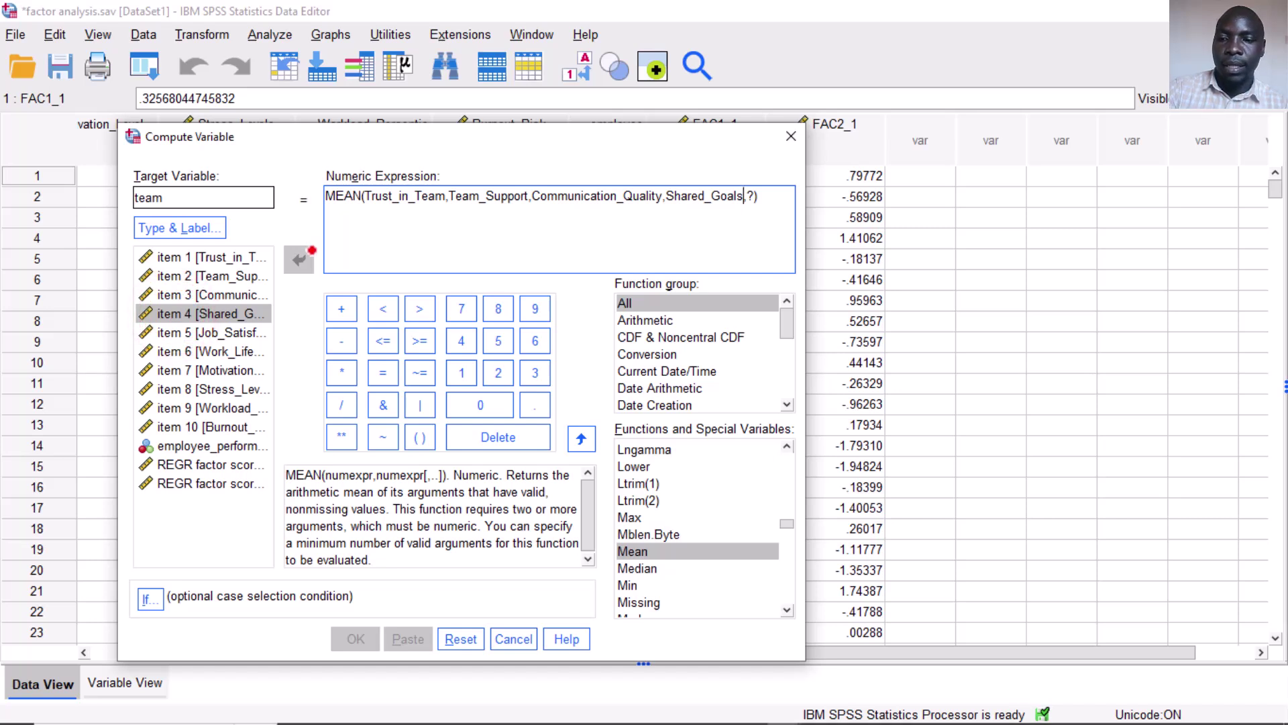
key(Delete)
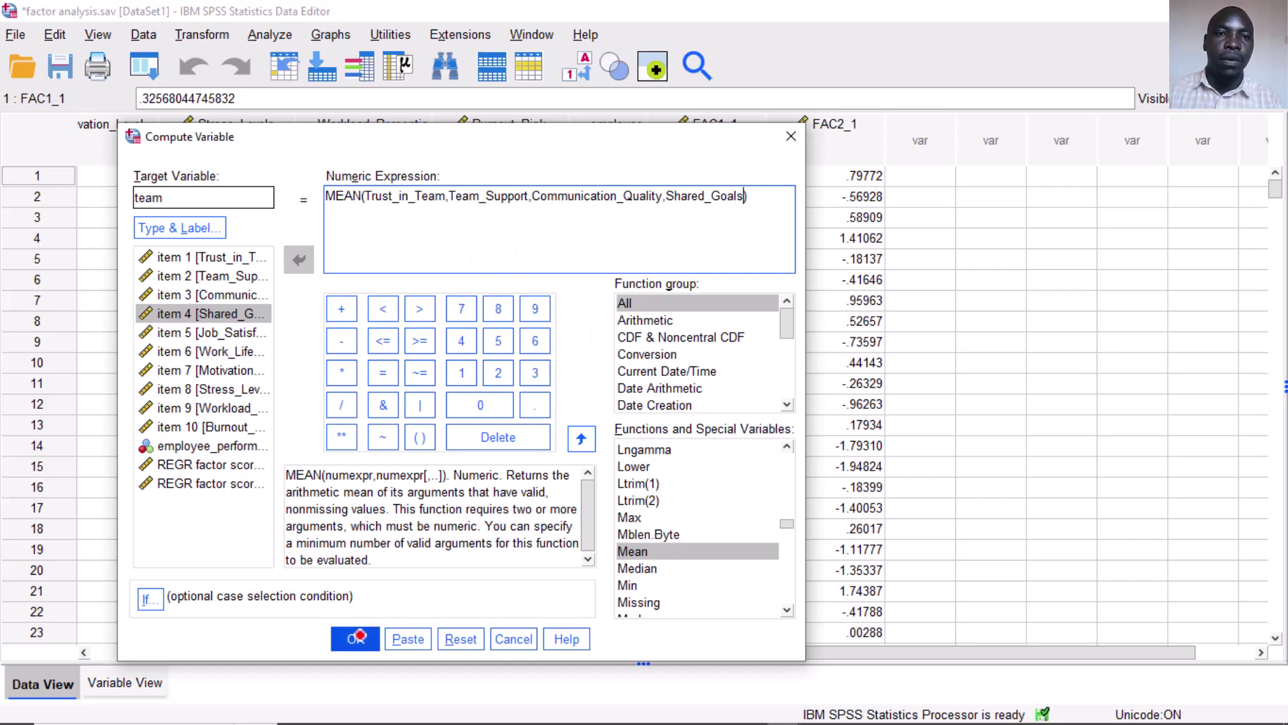
click(359, 636)
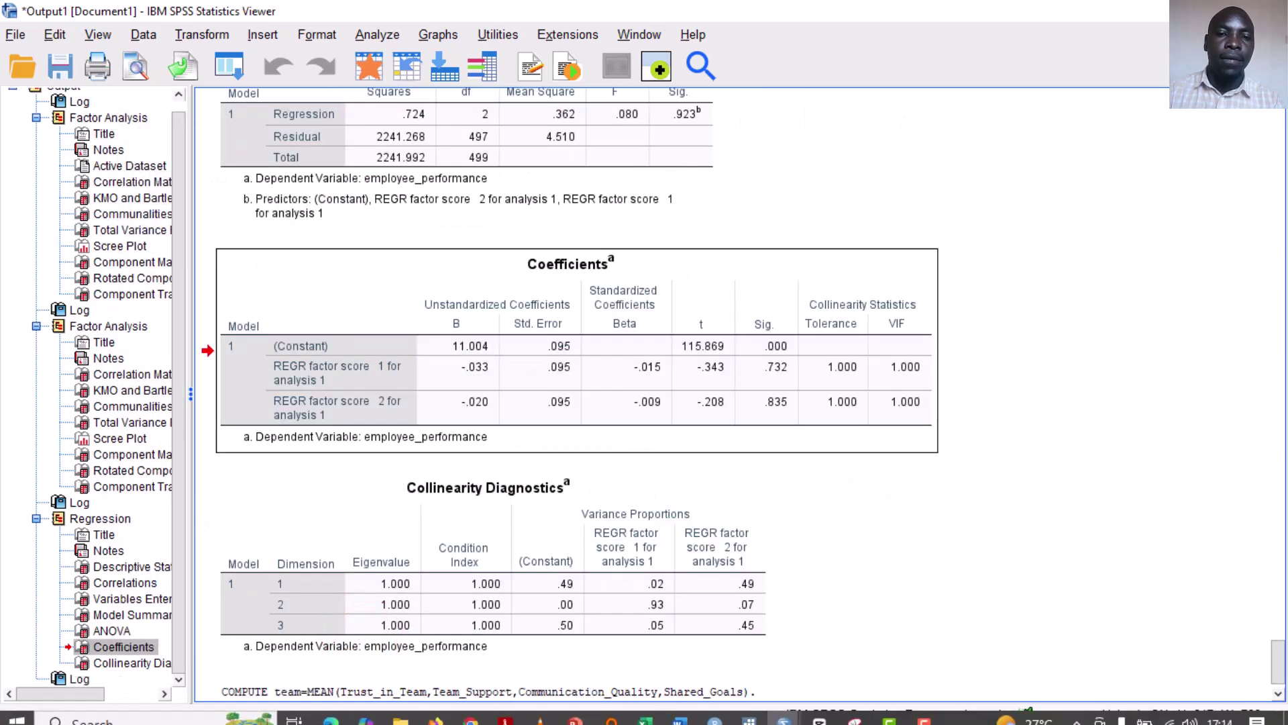
- Return to the factor analysis.sav data and start another Compute Variable with job as the target variable
mouse_move(570, 711)
mouse_move(784, 710)
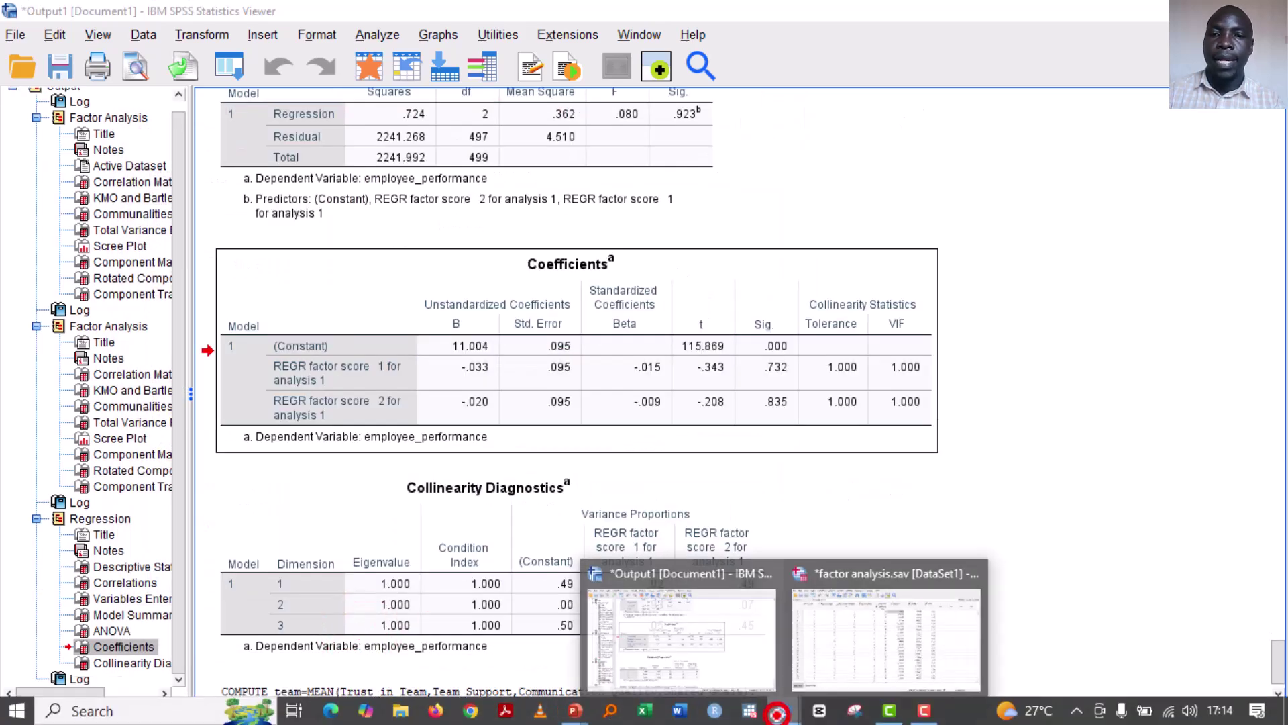
click(831, 640)
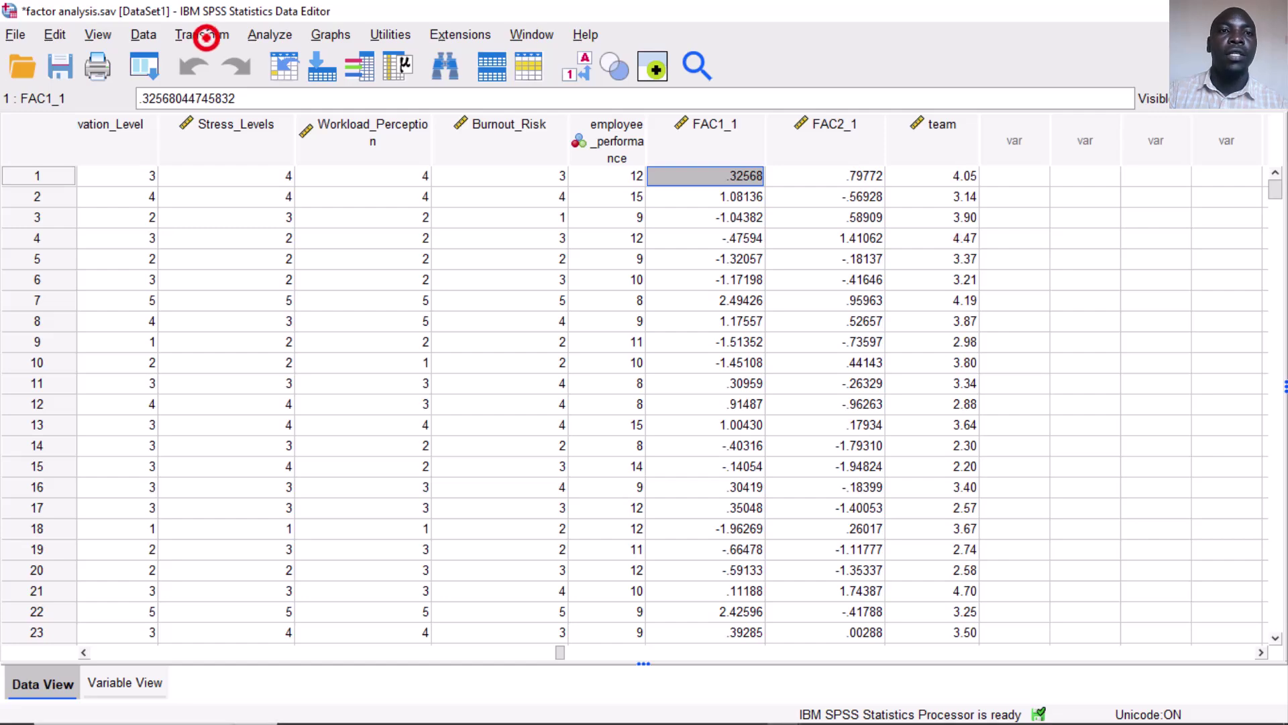
click(204, 35)
click(206, 60)
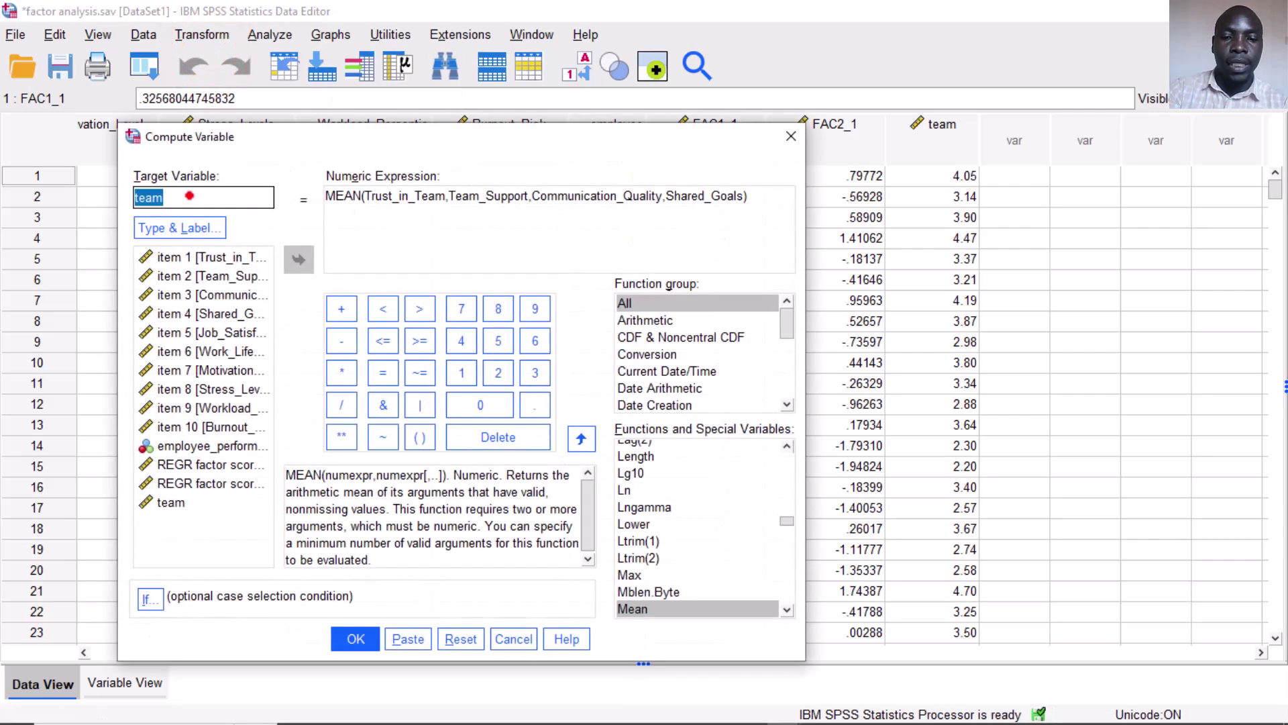
text(job)
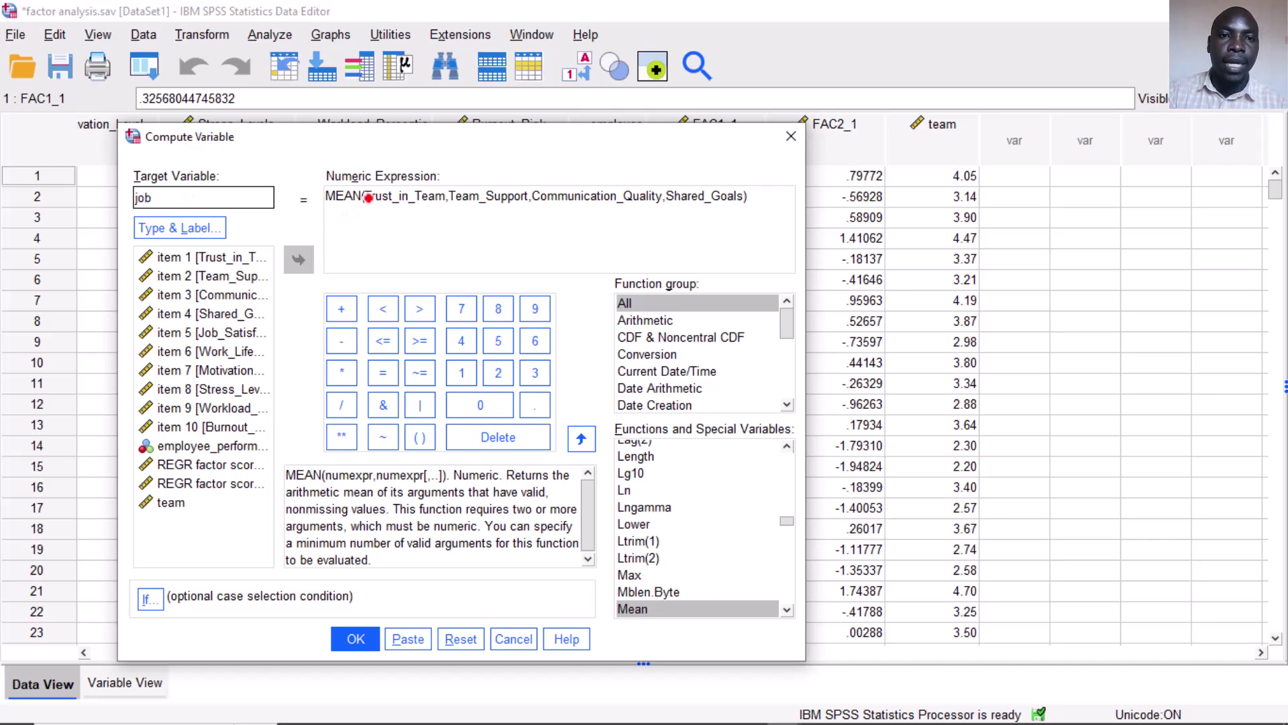
- Replace the MEAN arguments with Job_Satisfaction, Work_Life_Balance, Motivation_Level, Stress_Levels, Workload_Perception and Burnout_Risk, and compute the job variable
drag(368, 195, 744, 196)
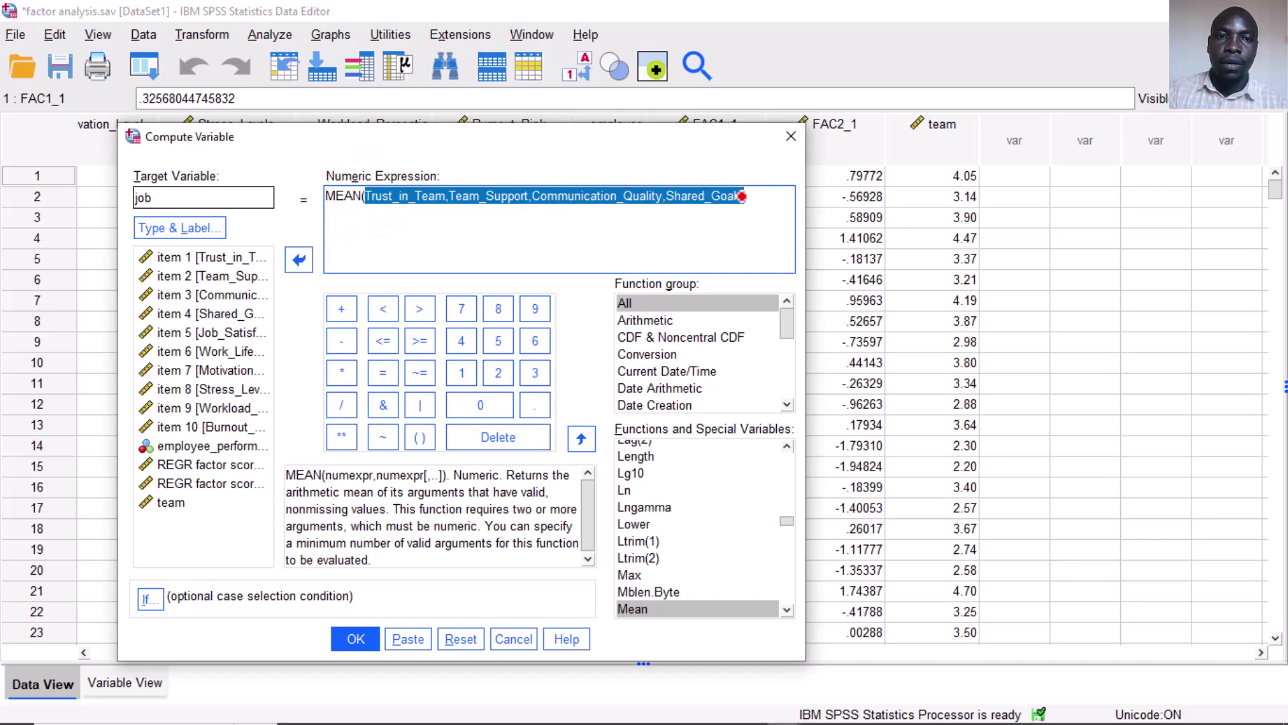
click(178, 339)
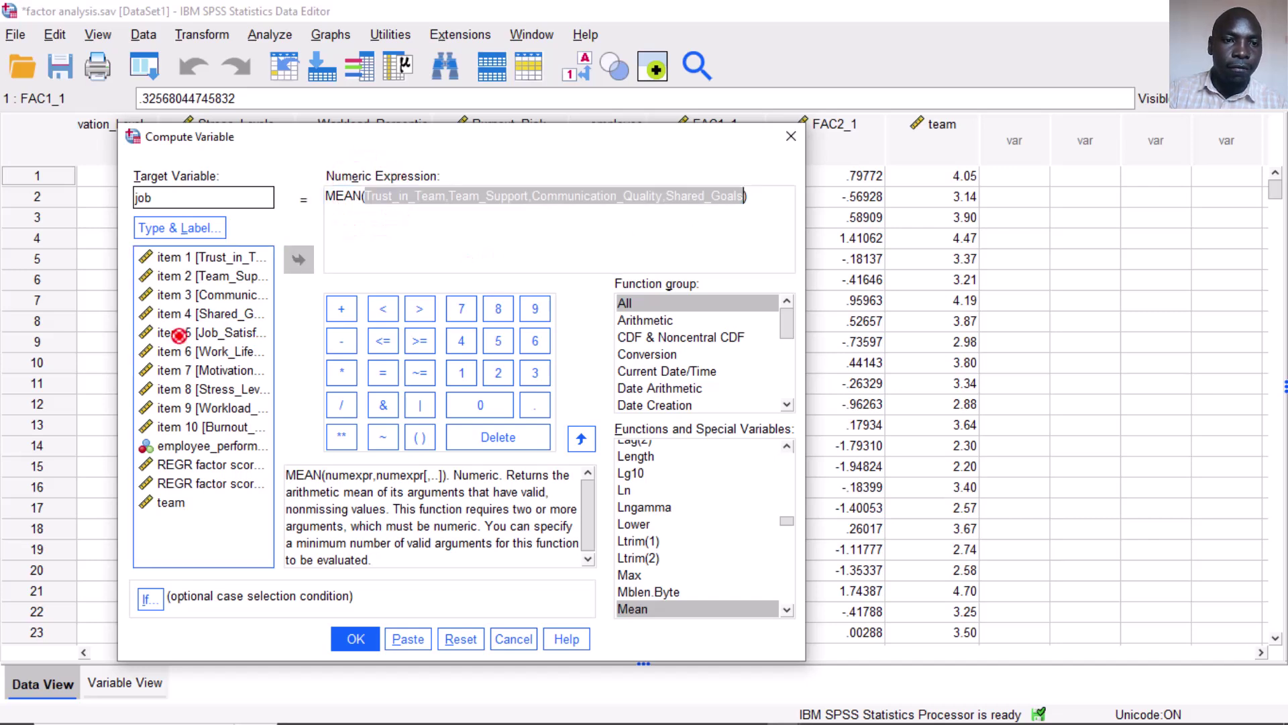
click(295, 258)
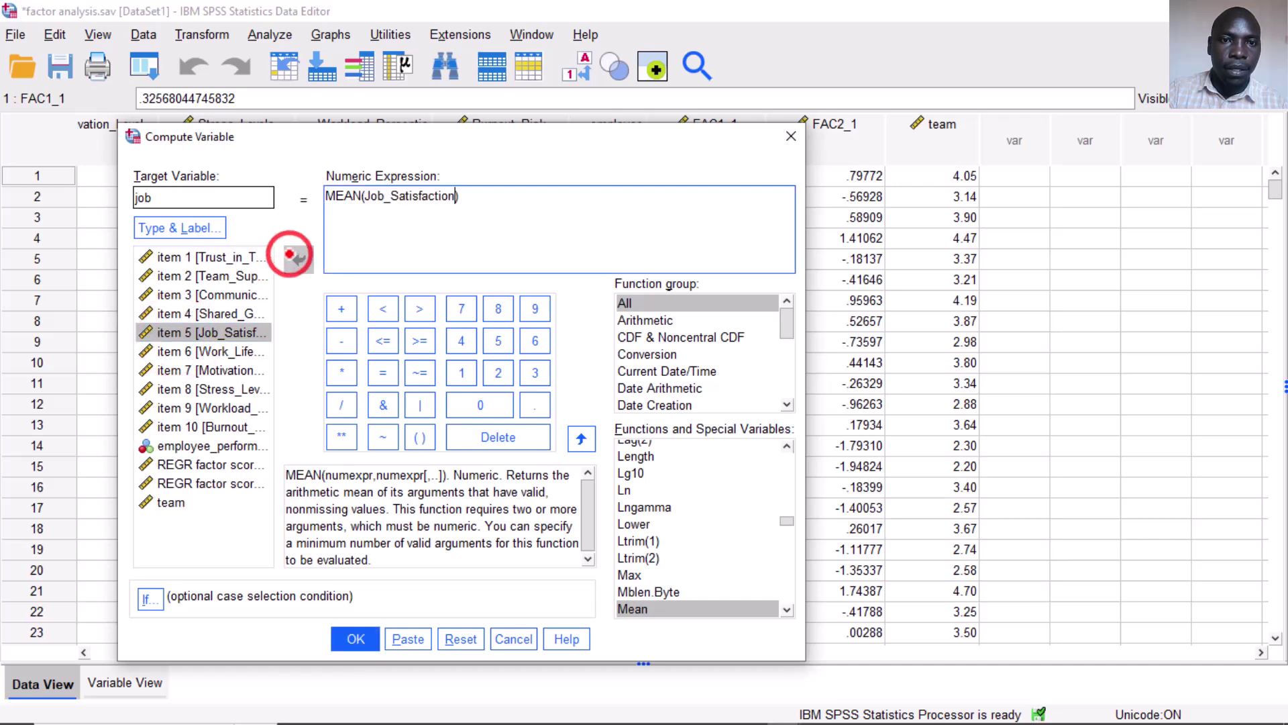
click(216, 350)
click(292, 258)
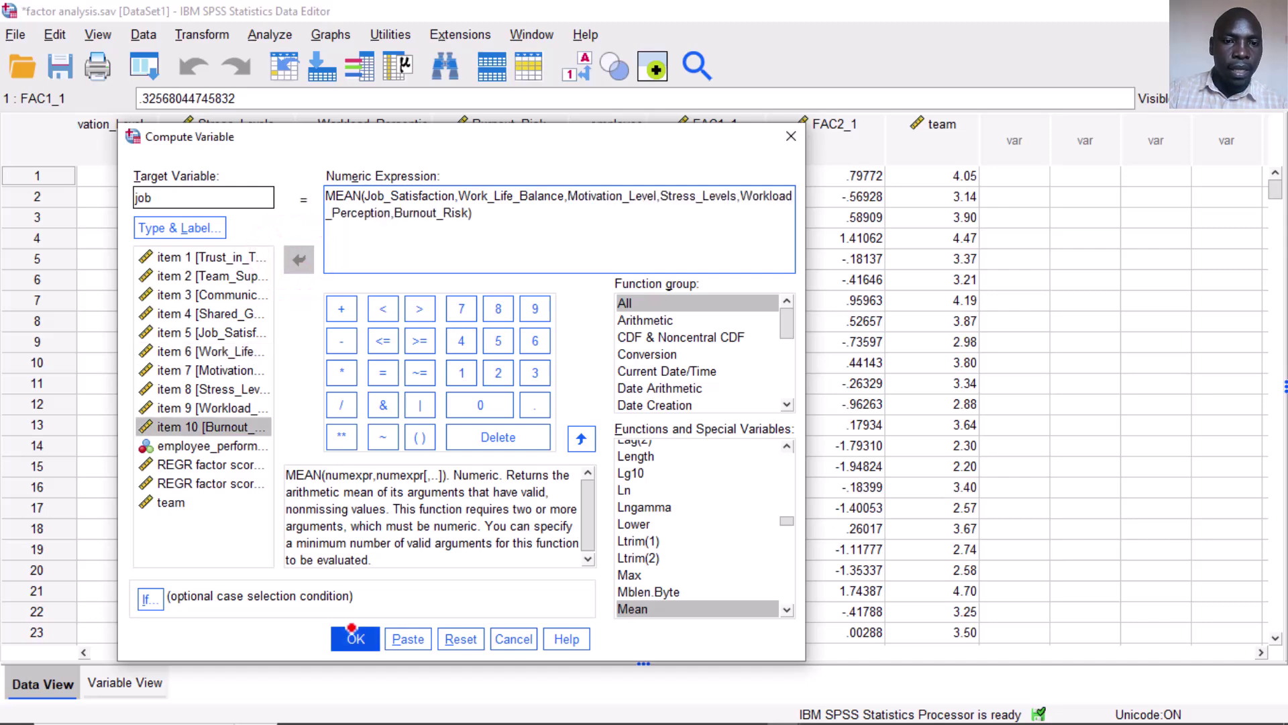
click(354, 637)
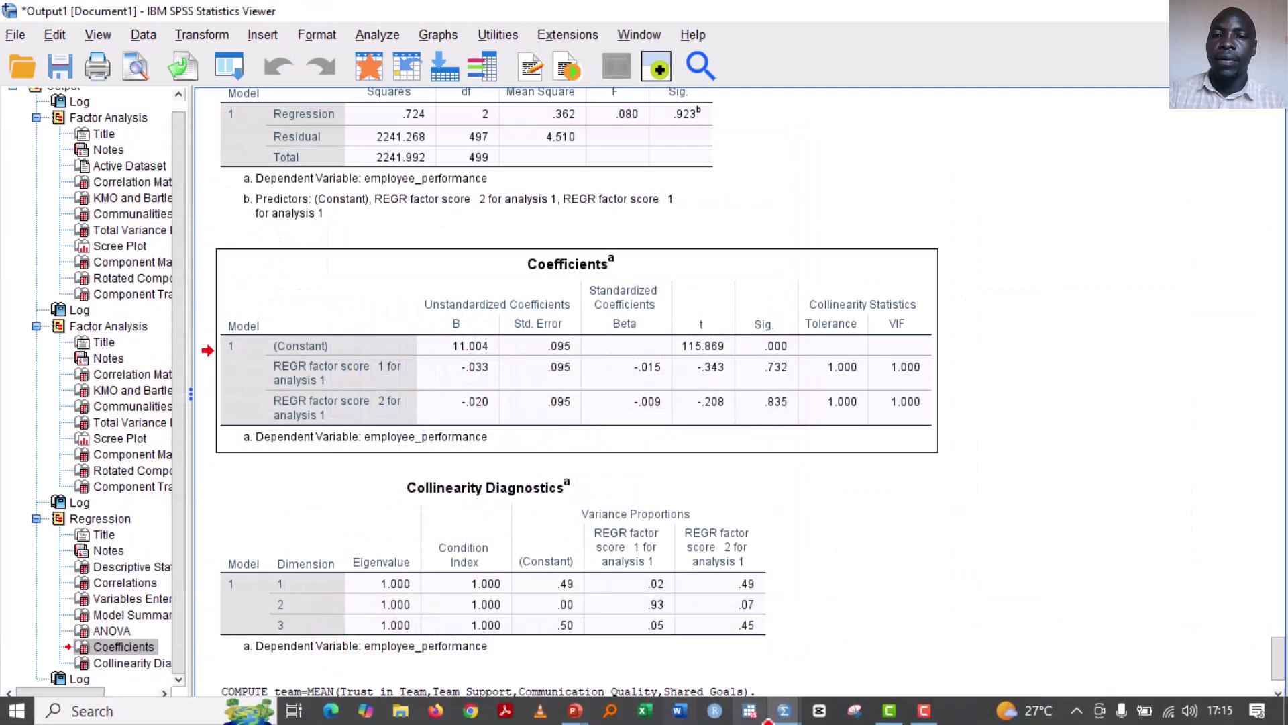
- Return to the factor analysis.sav data and inspect the new job and team columns
mouse_move(782, 711)
click(886, 614)
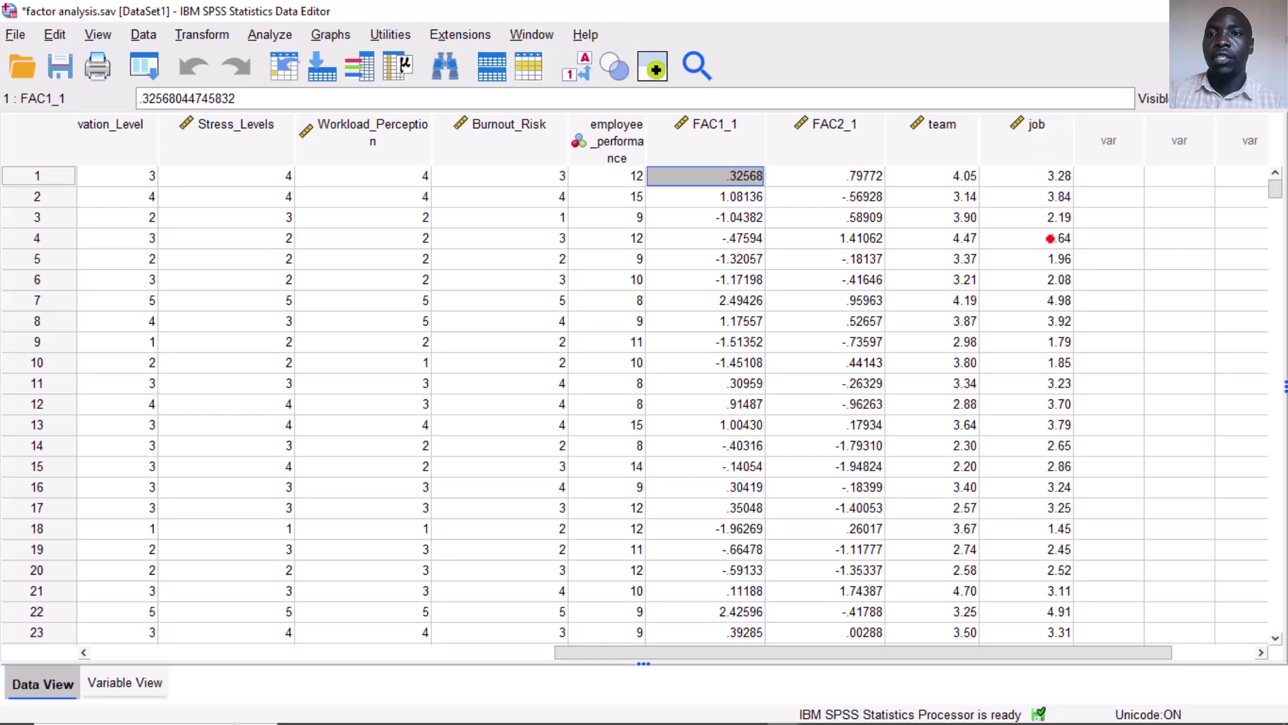
click(1030, 124)
click(950, 124)
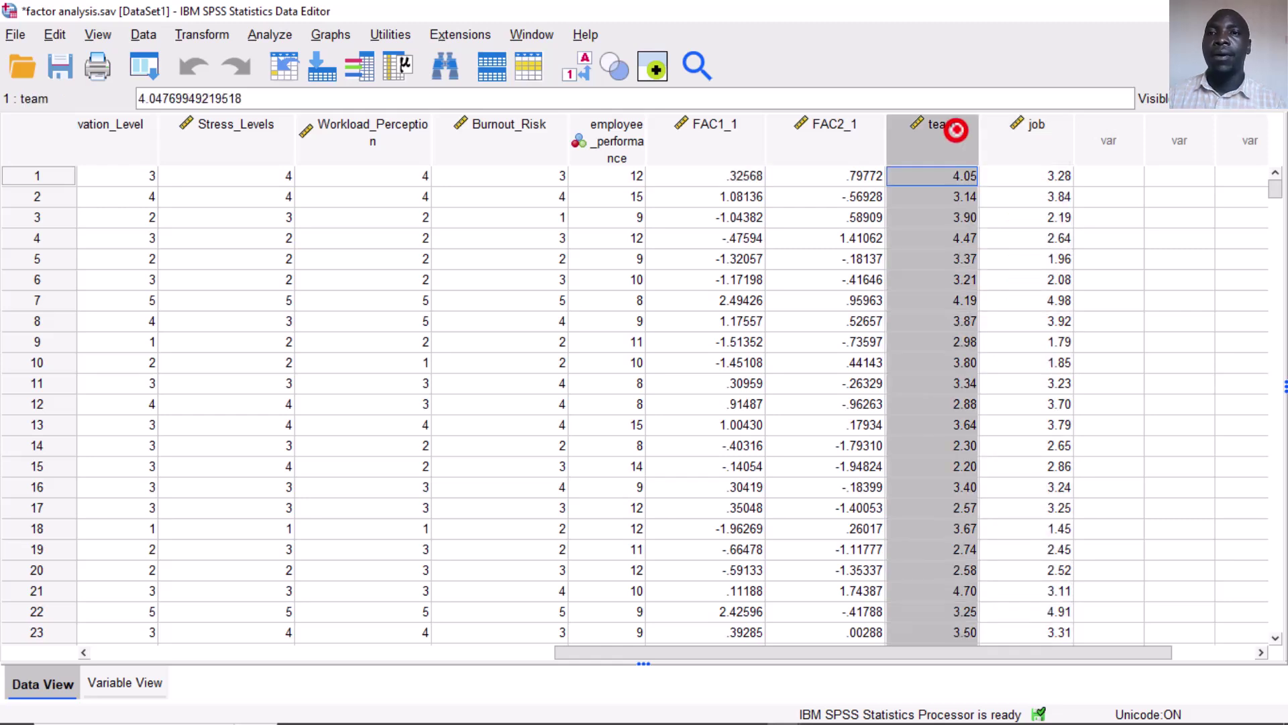
- Start a new Linear Regression with employee_performance as the dependent variable and remove both REGR factor scores from the predictors
click(1010, 124)
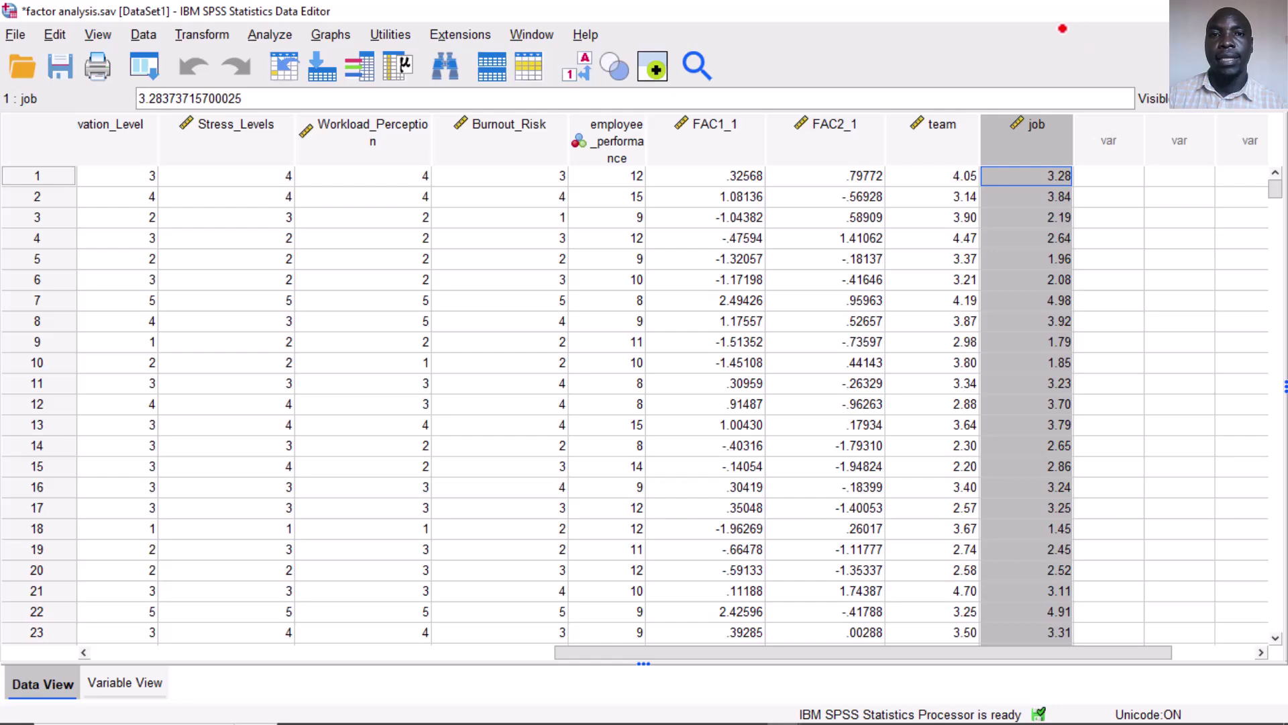
click(282, 32)
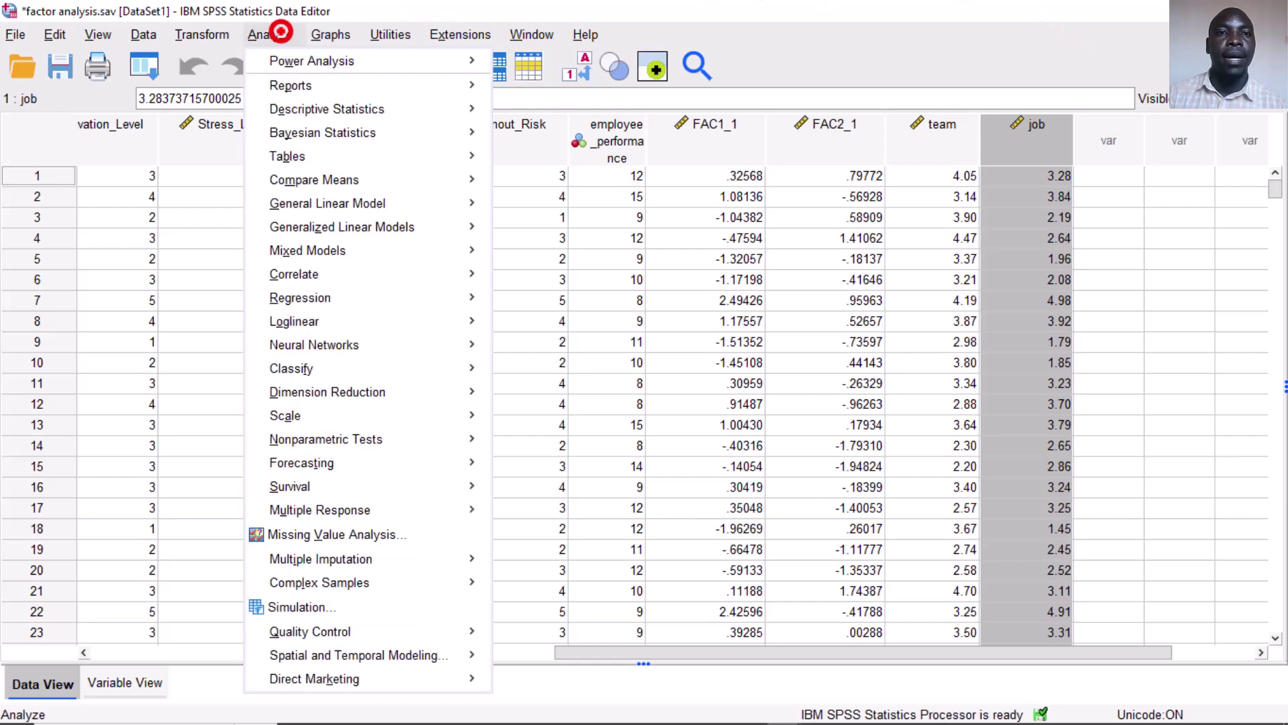
mouse_move(306, 127)
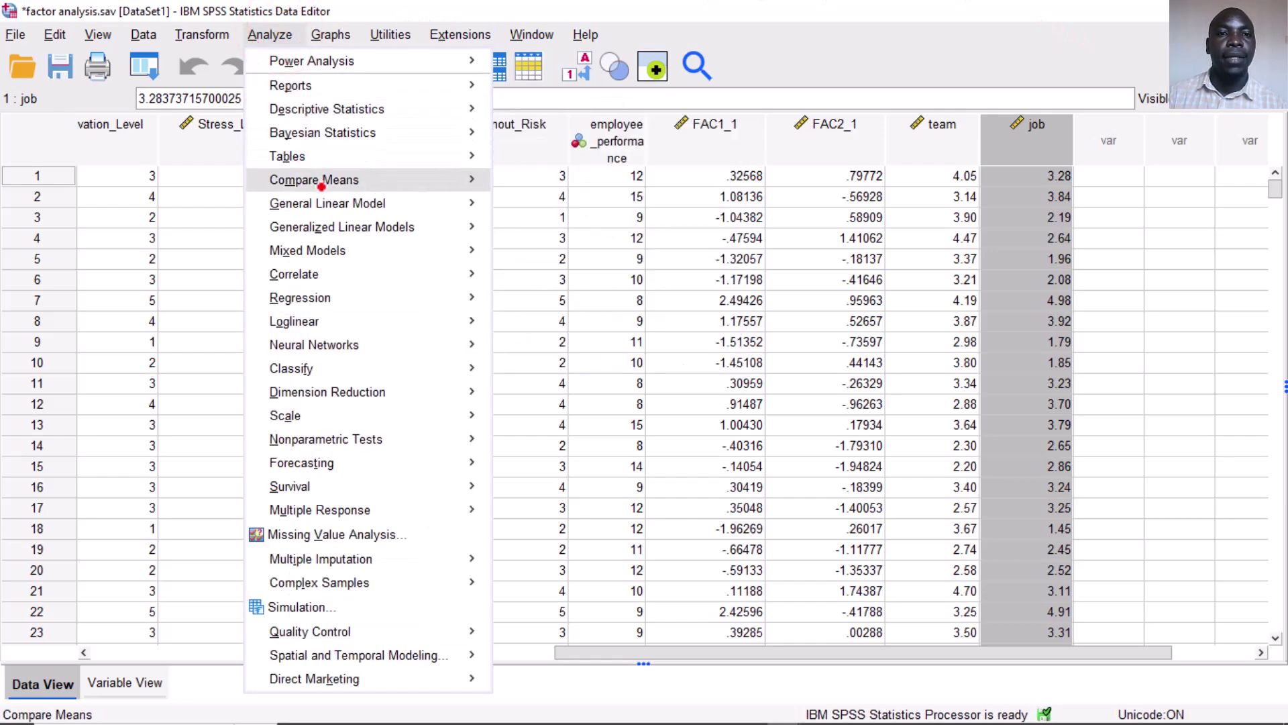
mouse_move(338, 297)
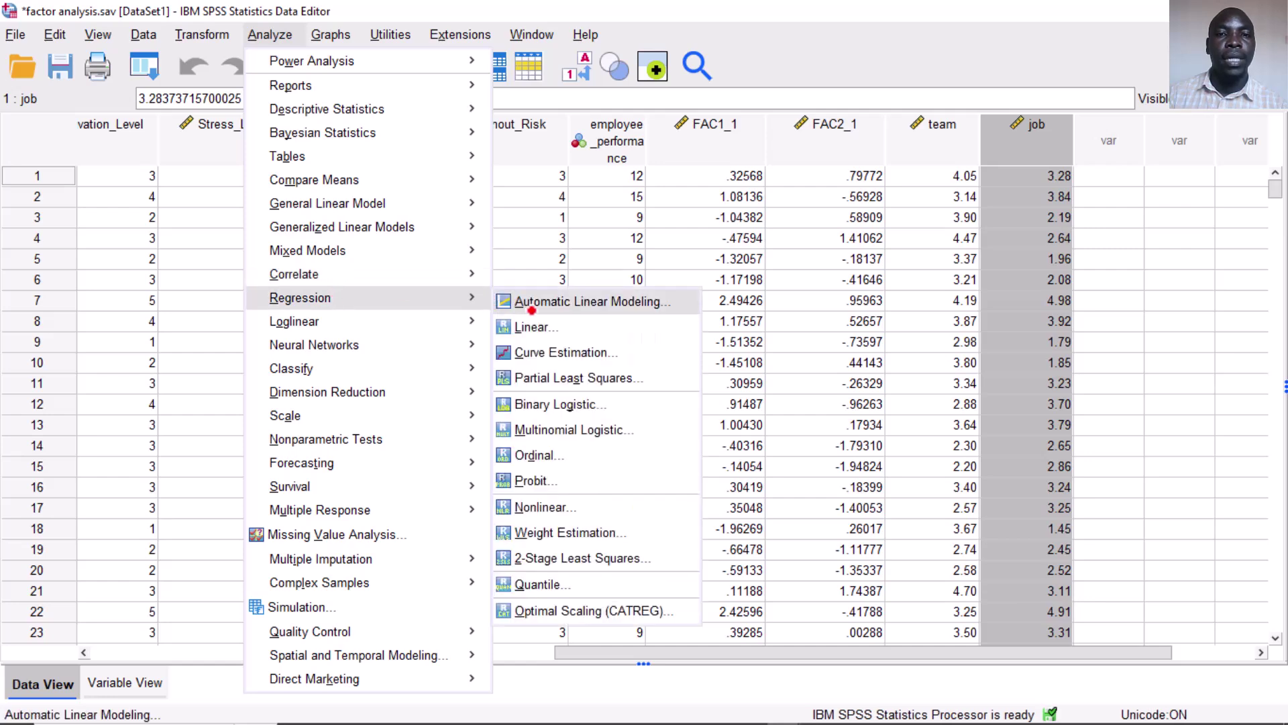
click(533, 327)
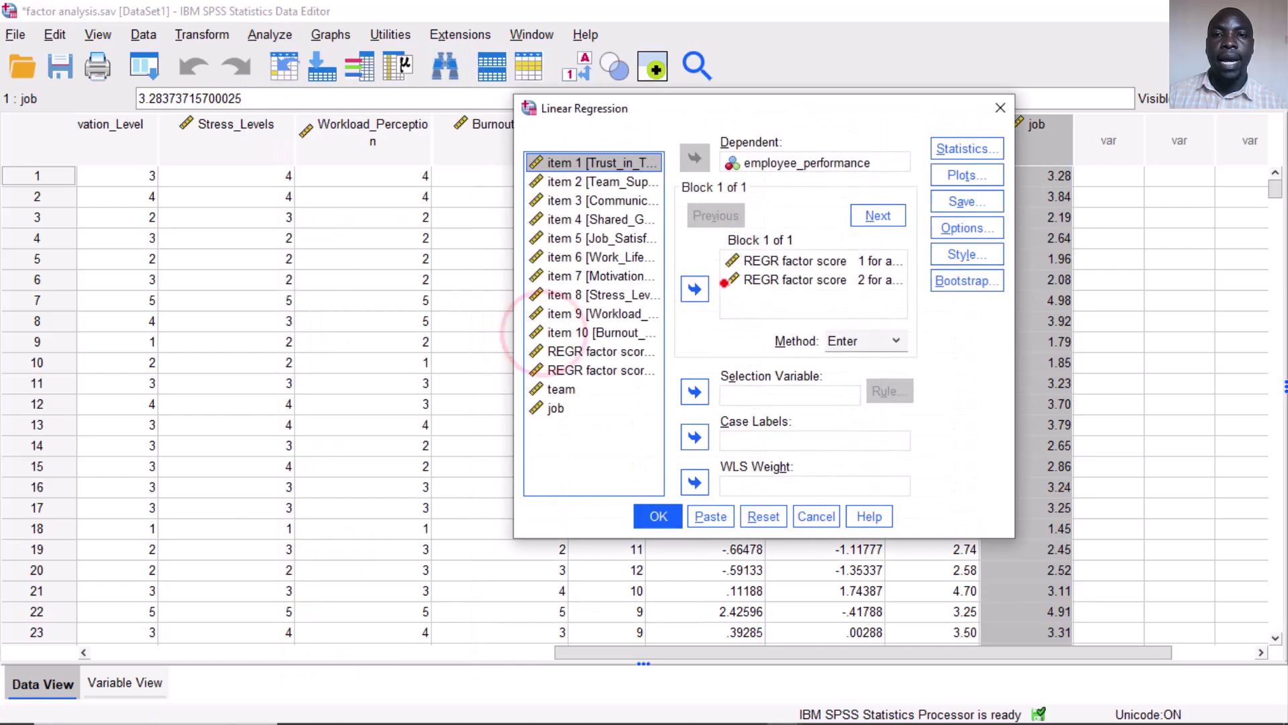
click(776, 260)
shift+click(770, 280)
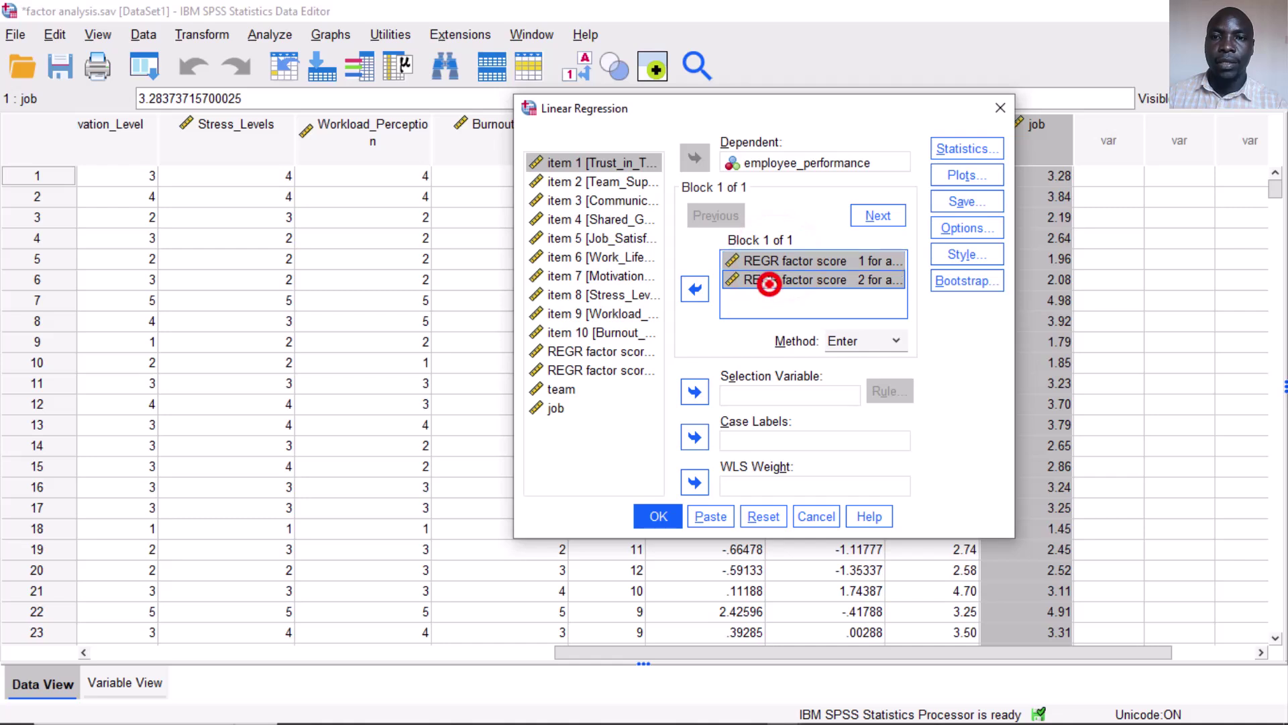
click(694, 289)
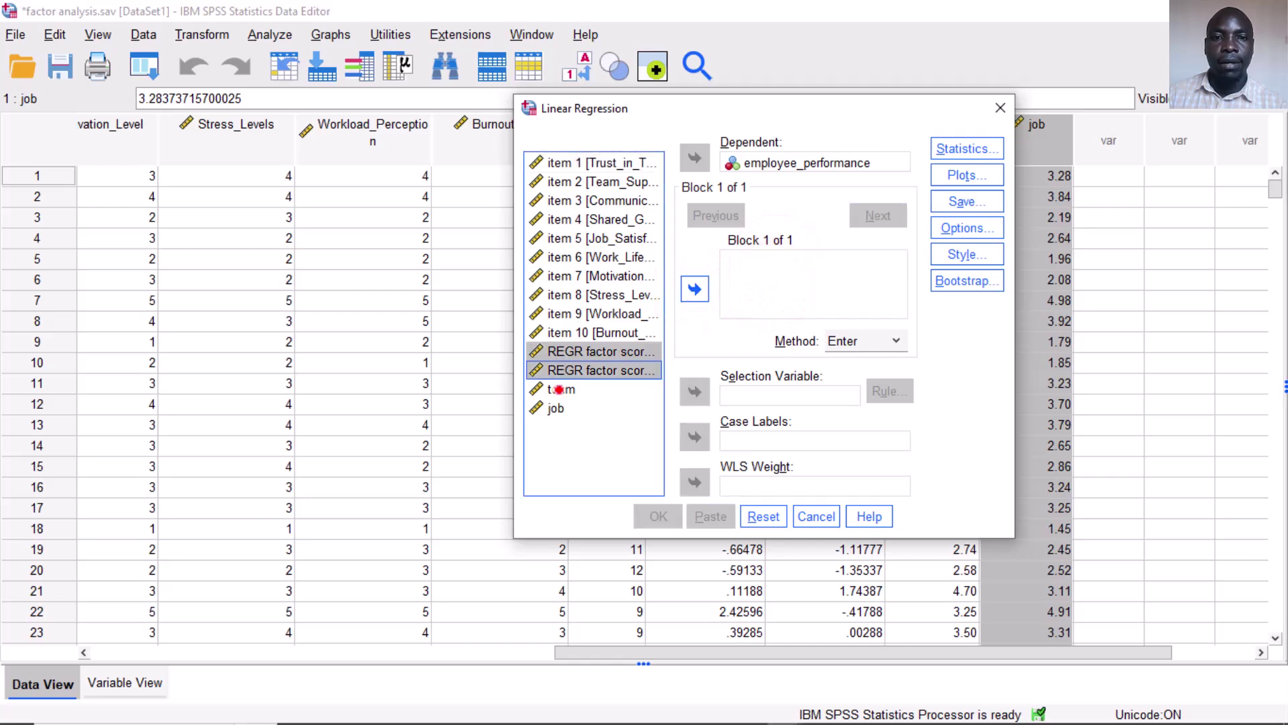
- Add team and job as the regression predictors, run the model, and select the resulting Coefficients table
click(561, 389)
shift+click(555, 425)
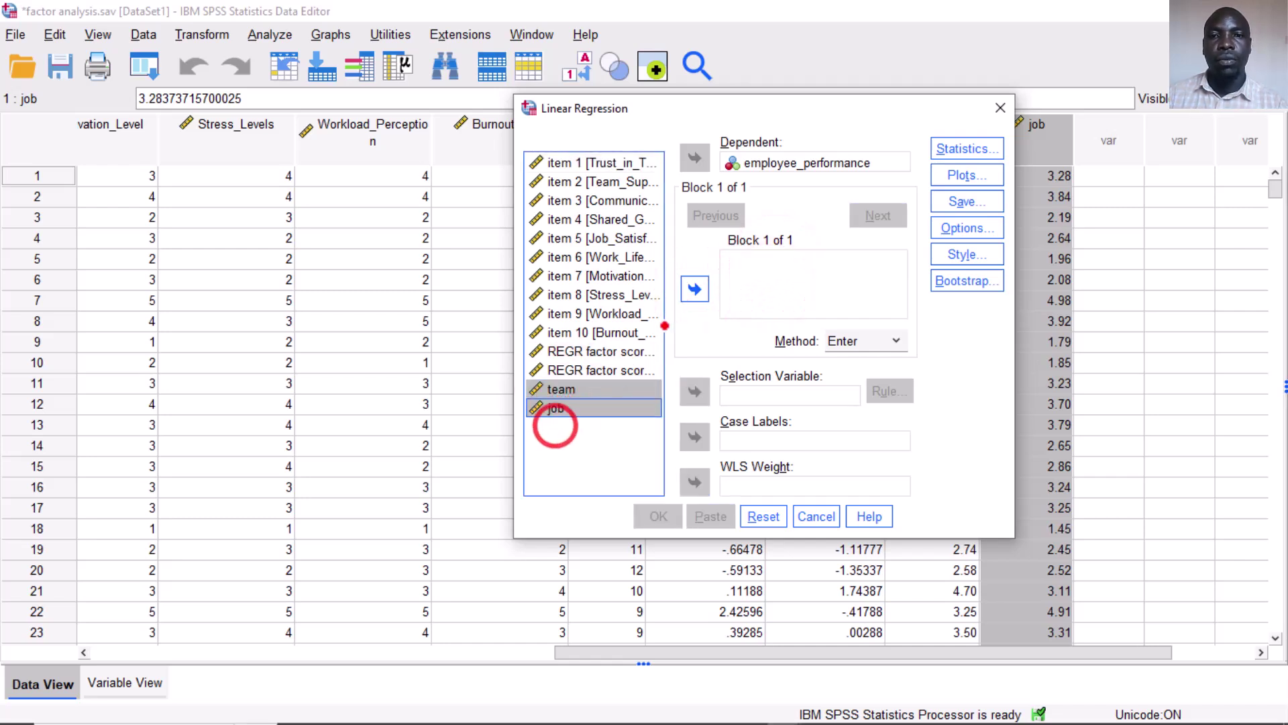
click(694, 289)
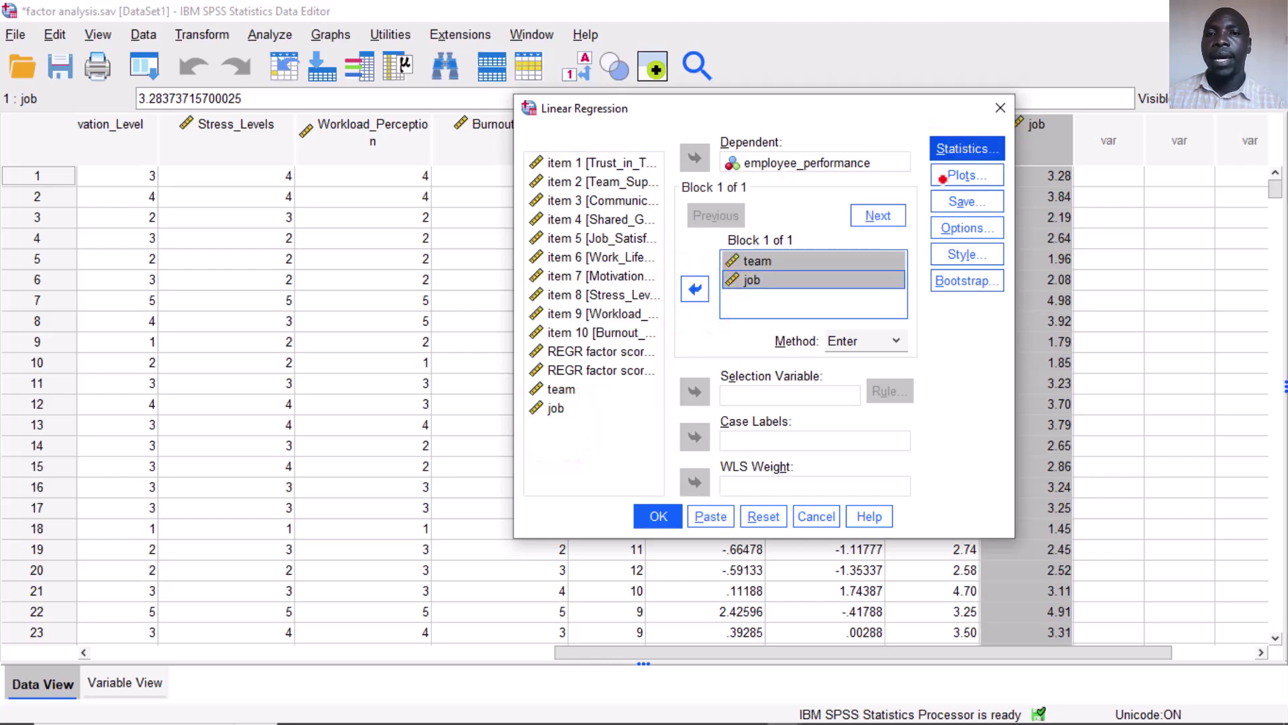
click(659, 513)
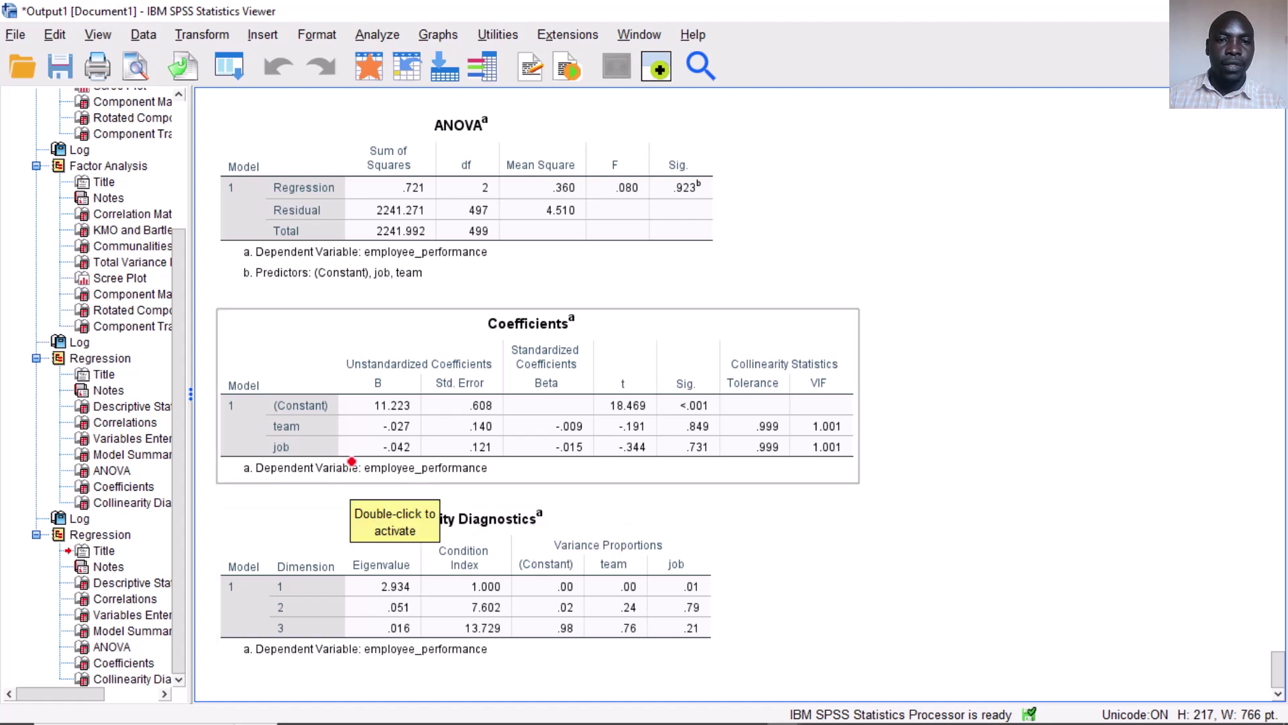
click(440, 429)
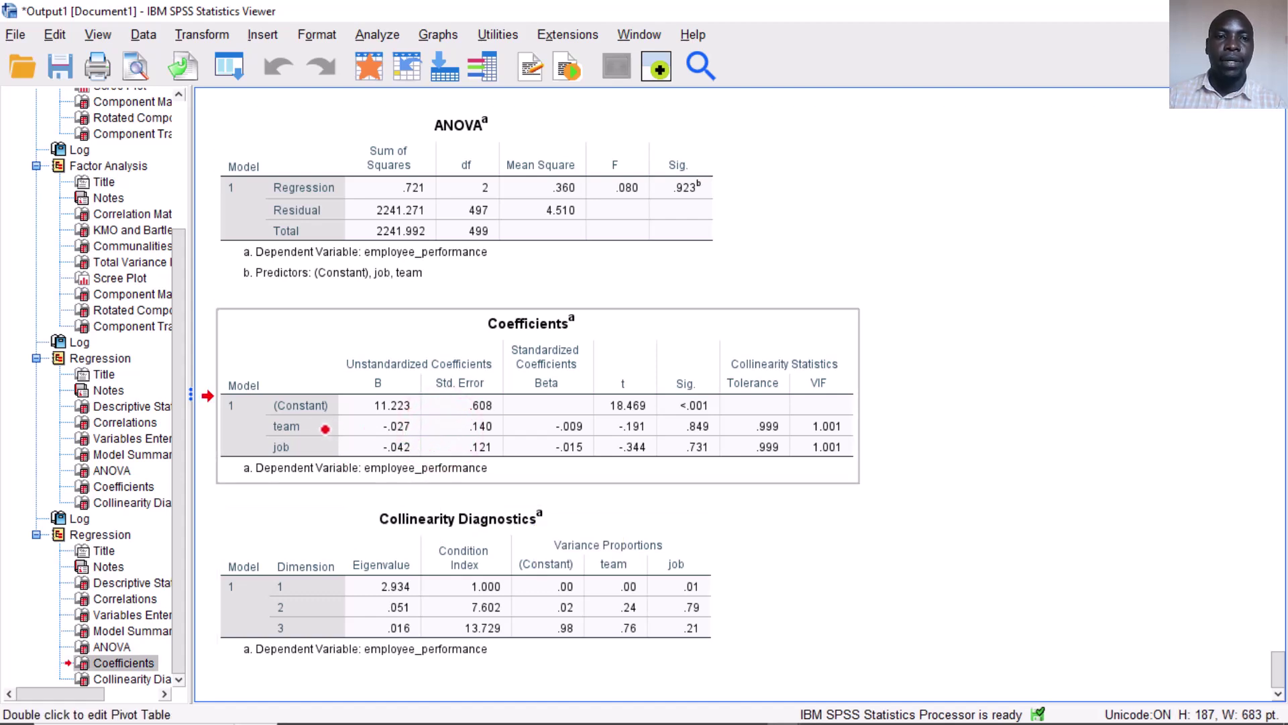